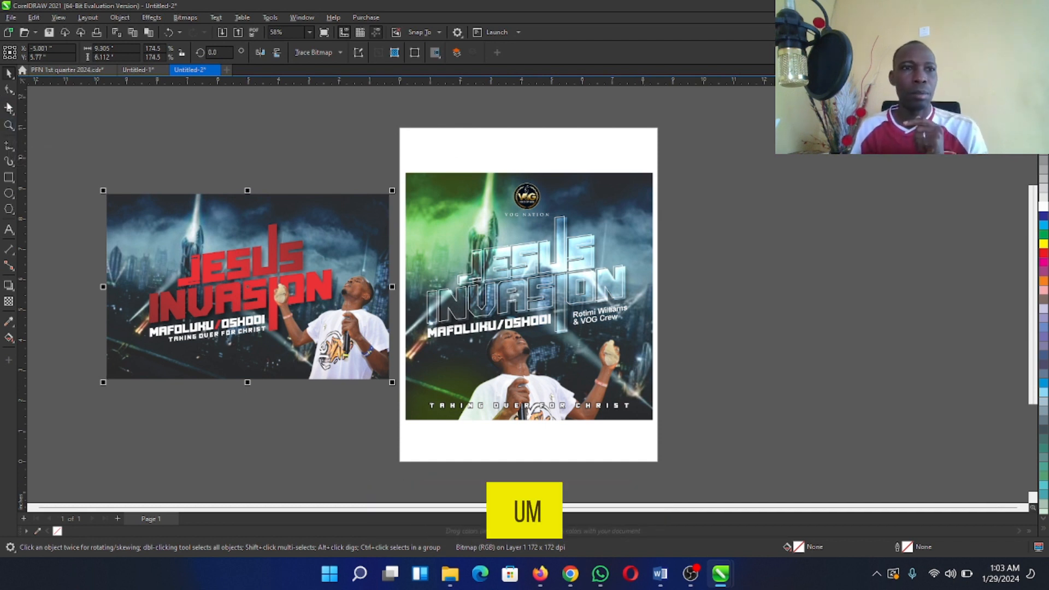
Zoom in on the square flyer to inspect the JESUS INVASION title and its surrounding text.
{"action": "left_click", "coordinate": [9, 125]}
{"action": "left_click_drag", "start_coordinate": [401, 163], "coordinate": [653, 423]}
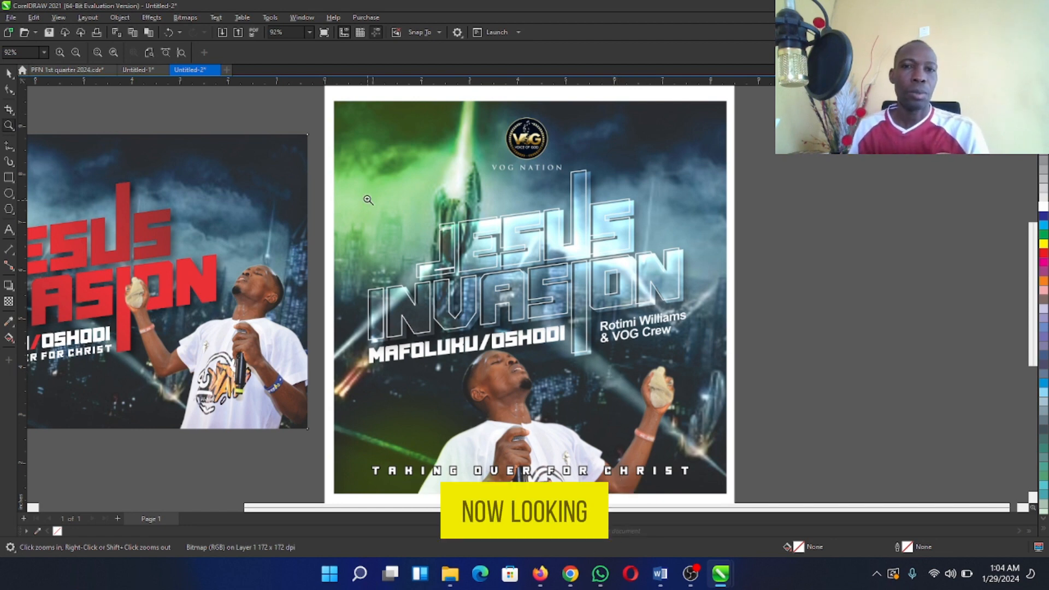
{"action": "left_click_drag", "start_coordinate": [338, 165], "coordinate": [752, 402]}
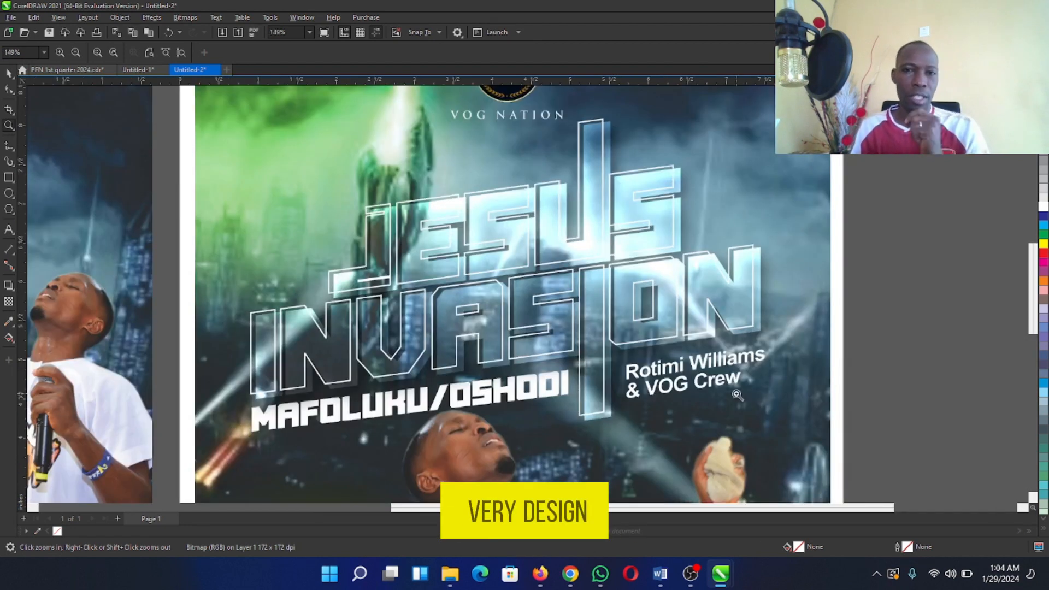
{"action": "right_click", "coordinate": [610, 326]}
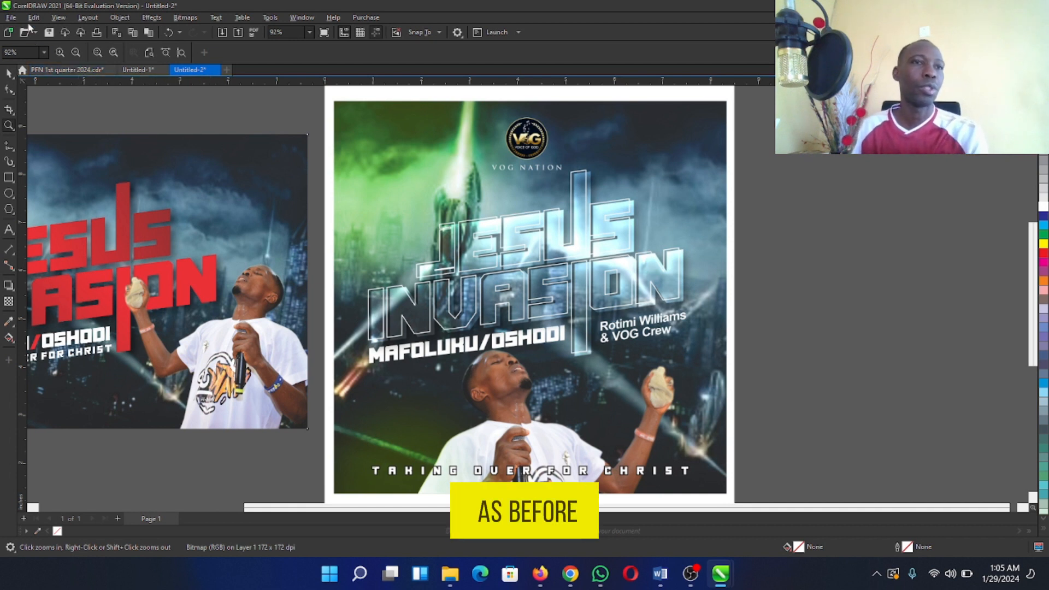
Review the available file, editing, view, object and effects commands.
{"action": "left_click", "coordinate": [11, 17]}
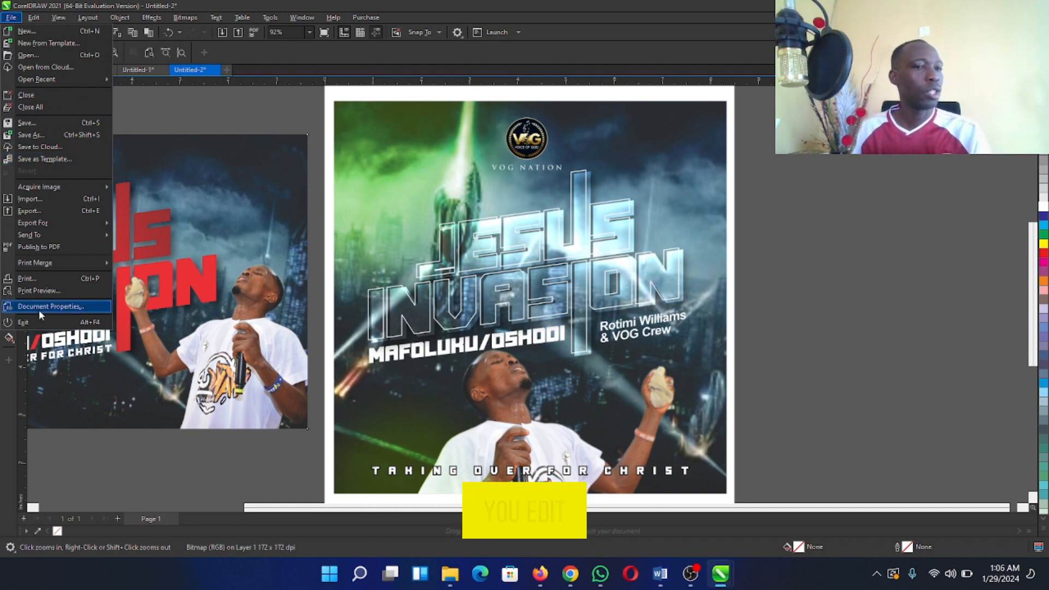
{"action": "left_click", "coordinate": [36, 17]}
{"action": "left_click", "coordinate": [36, 17]}
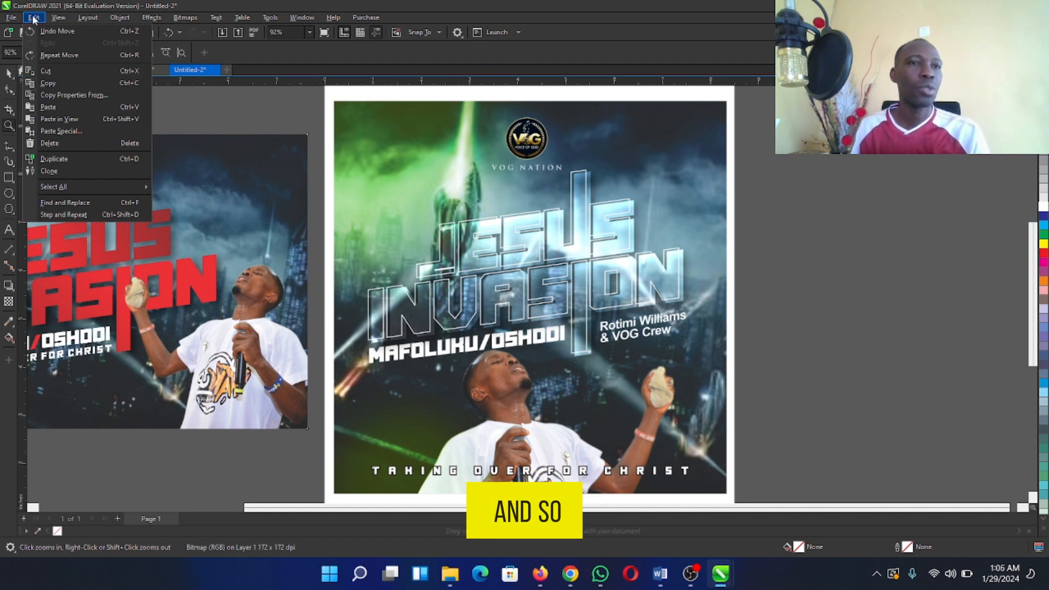
{"action": "mouse_move", "coordinate": [57, 19]}
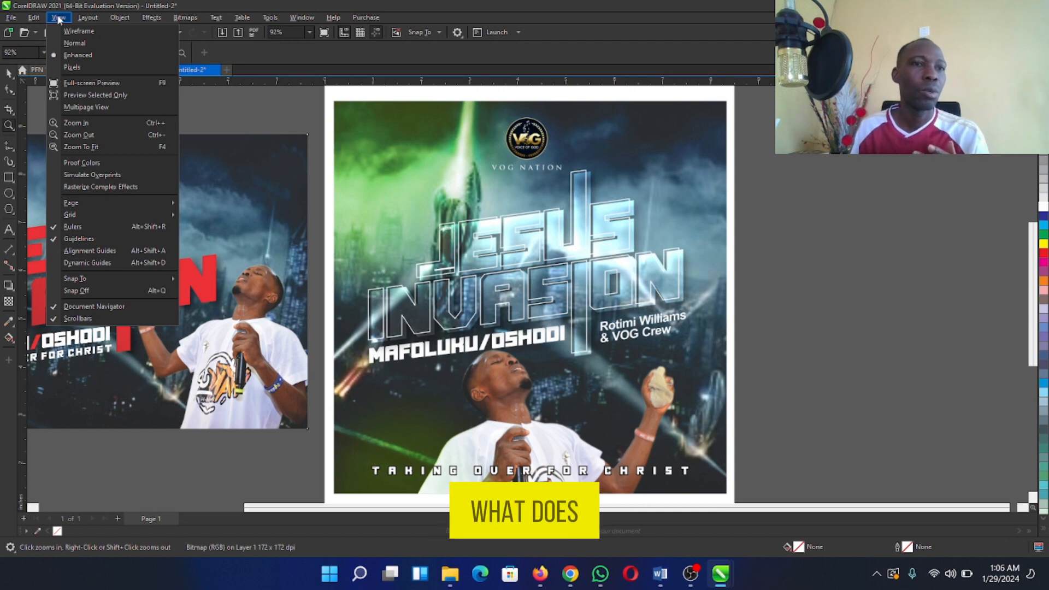
{"action": "left_click", "coordinate": [85, 83]}
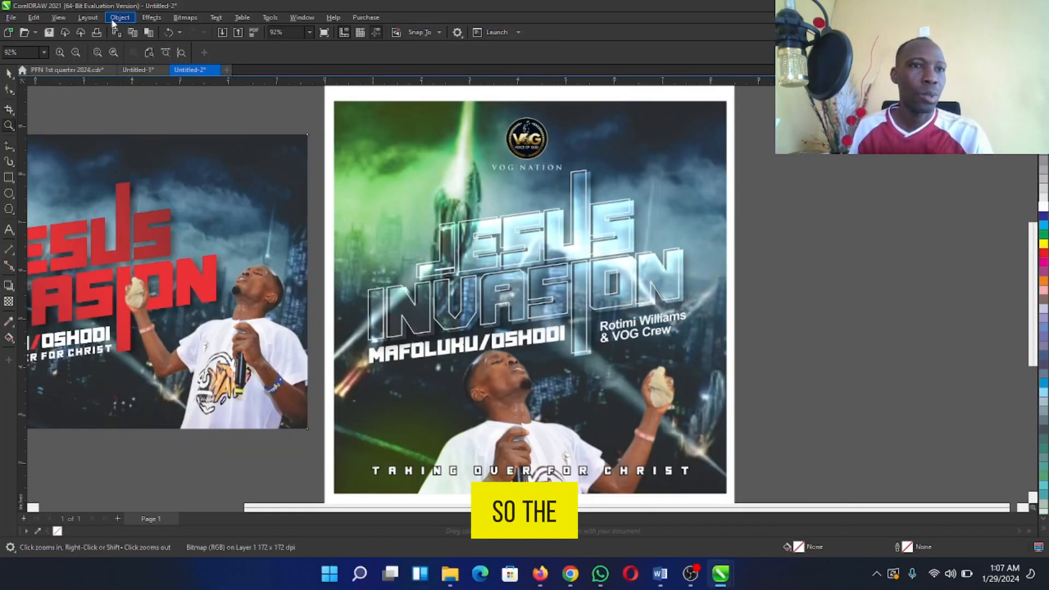
{"action": "left_click", "coordinate": [119, 17]}
{"action": "left_click", "coordinate": [119, 18]}
{"action": "left_click", "coordinate": [120, 18]}
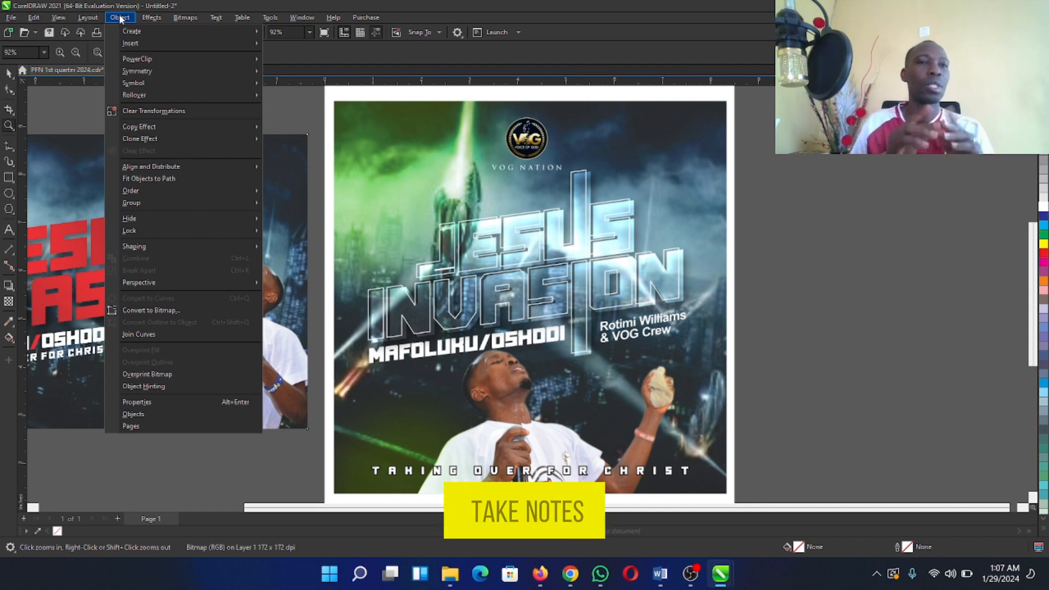
{"action": "mouse_move", "coordinate": [156, 21]}
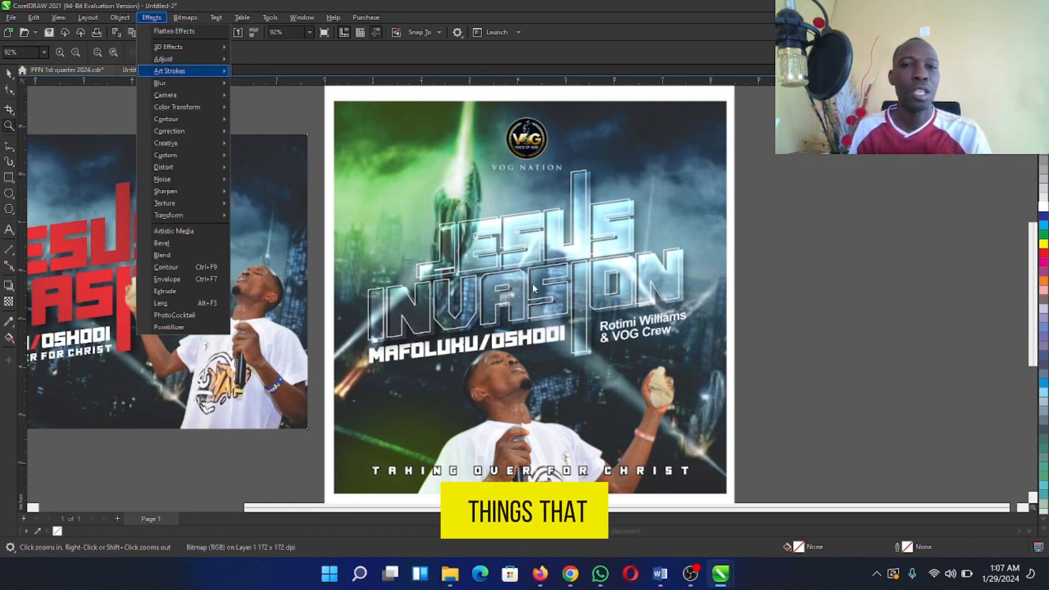
Inspect the square flyer's title up close and review the blur, camera and other effects plus the bitmap commands.
{"action": "left_click", "coordinate": [524, 269]}
{"action": "right_click", "coordinate": [507, 230]}
{"action": "left_click_drag", "start_coordinate": [305, 104], "coordinate": [795, 376]}
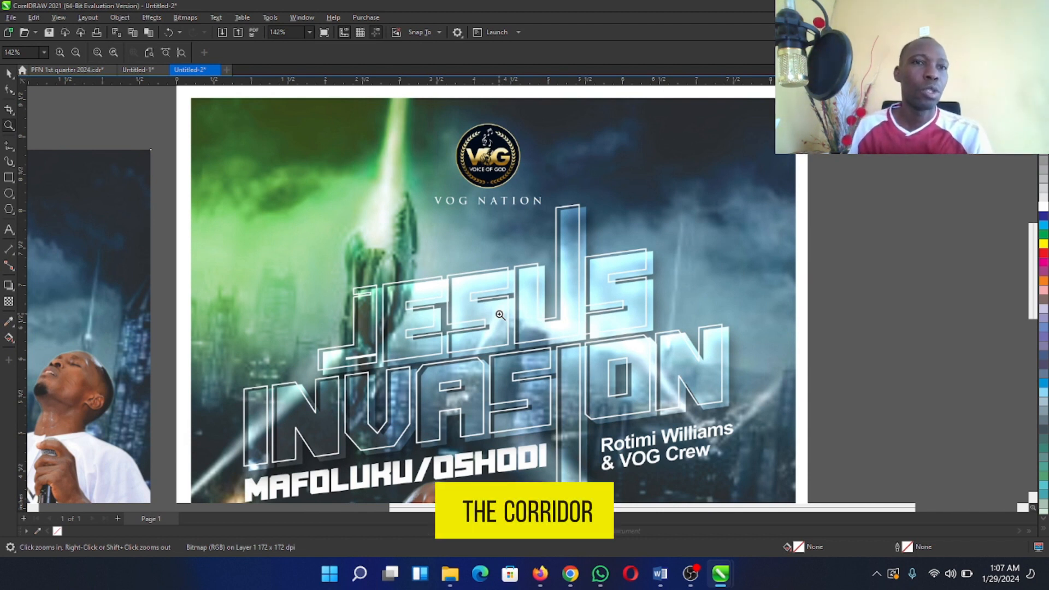
{"action": "left_click", "coordinate": [153, 21]}
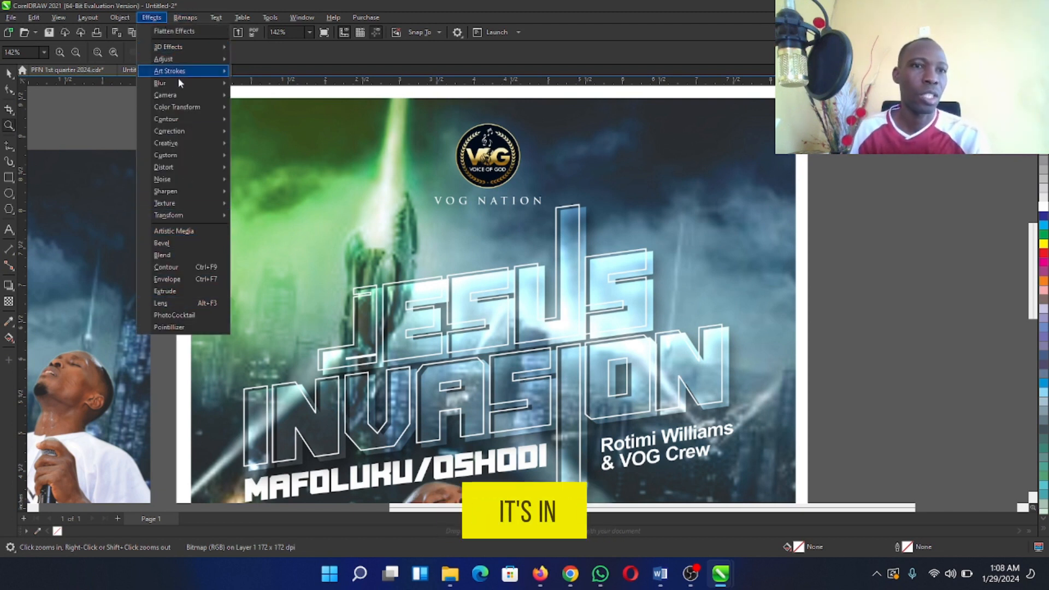
{"action": "mouse_move", "coordinate": [217, 192]}
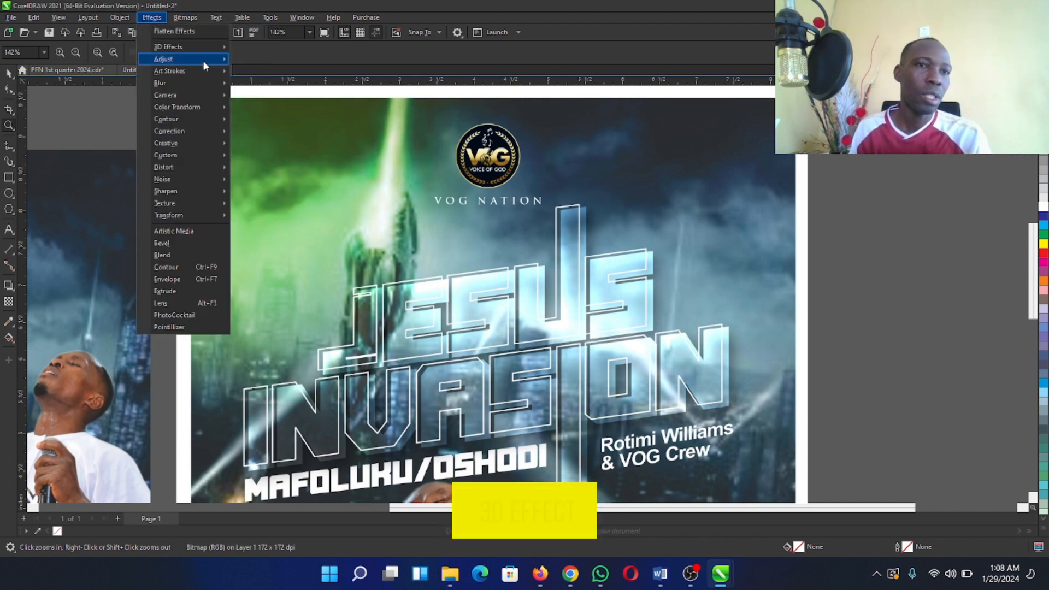
{"action": "mouse_move", "coordinate": [201, 58]}
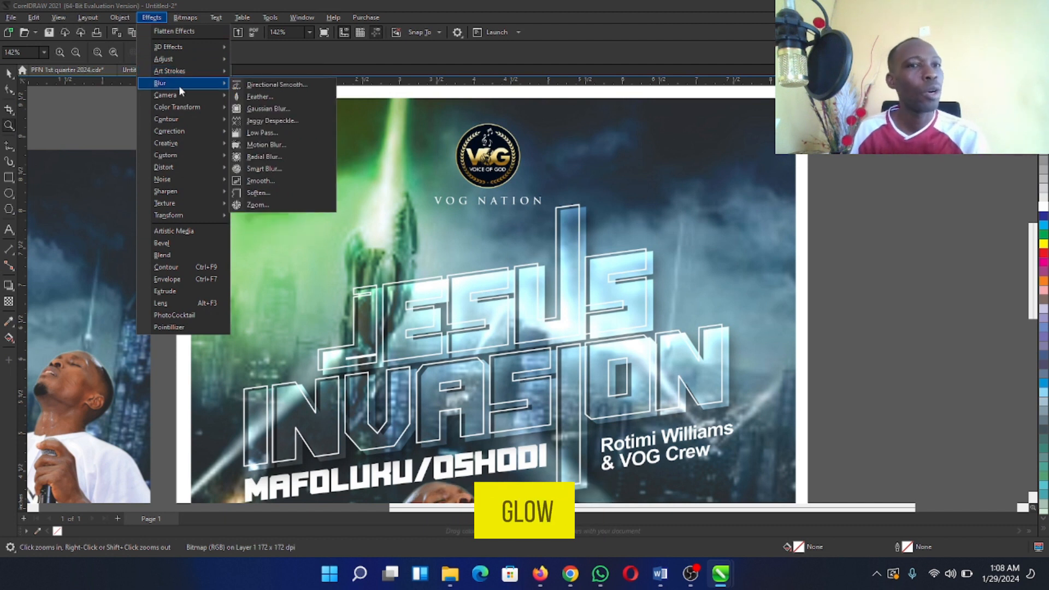
{"action": "mouse_move", "coordinate": [179, 98]}
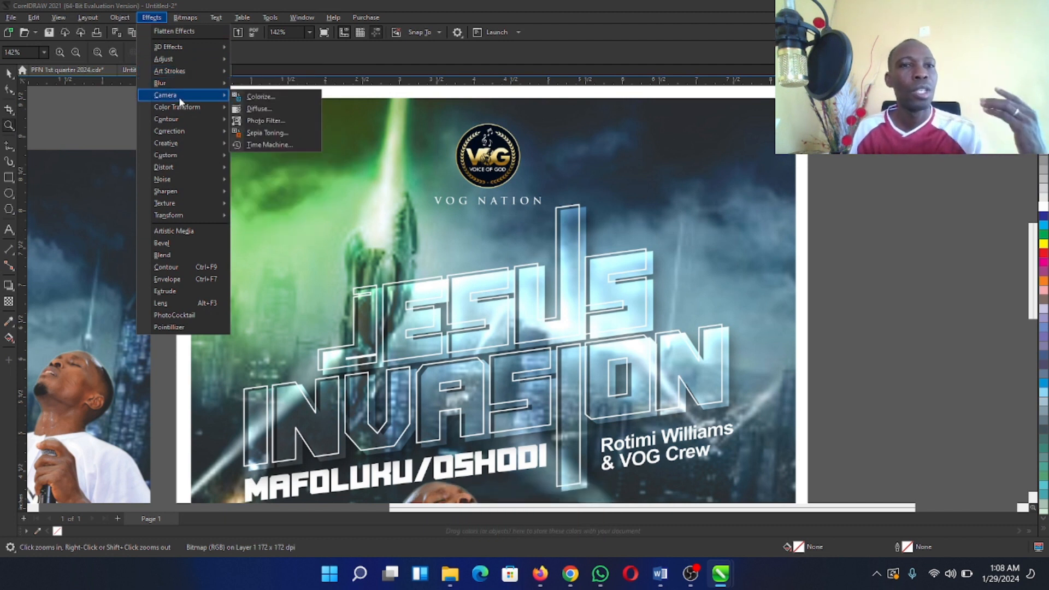
{"action": "left_click", "coordinate": [185, 142]}
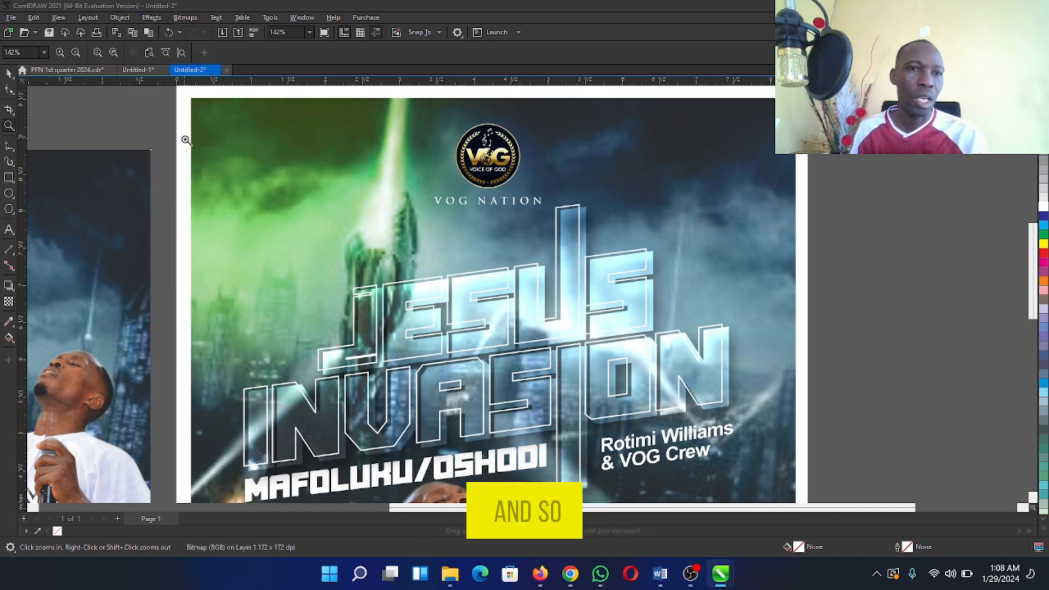
{"action": "left_click", "coordinate": [216, 18]}
{"action": "mouse_move", "coordinate": [184, 18]}
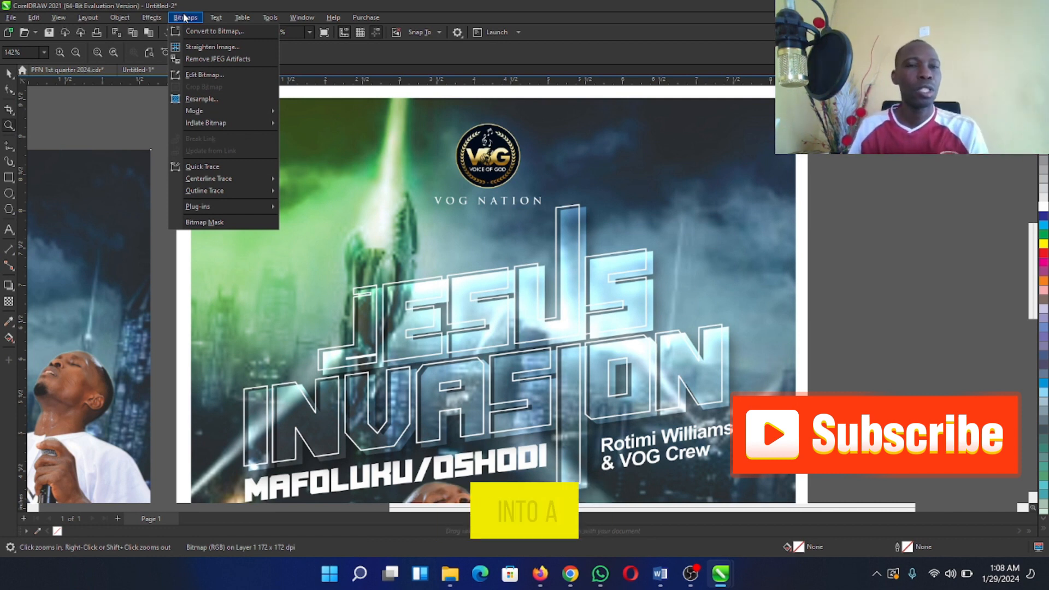
Select the square flyer bitmap and review the bitmap and text commands available for it.
{"action": "left_click", "coordinate": [454, 196]}
{"action": "right_click", "coordinate": [398, 199]}
{"action": "right_click", "coordinate": [398, 199]}
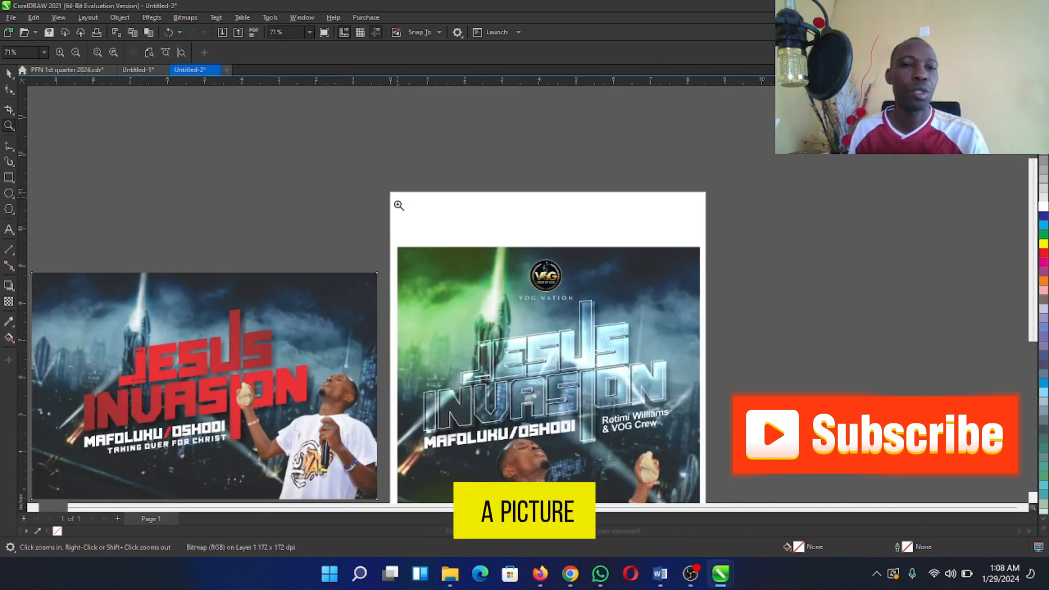
{"action": "left_click", "coordinate": [7, 74]}
{"action": "left_click", "coordinate": [529, 301]}
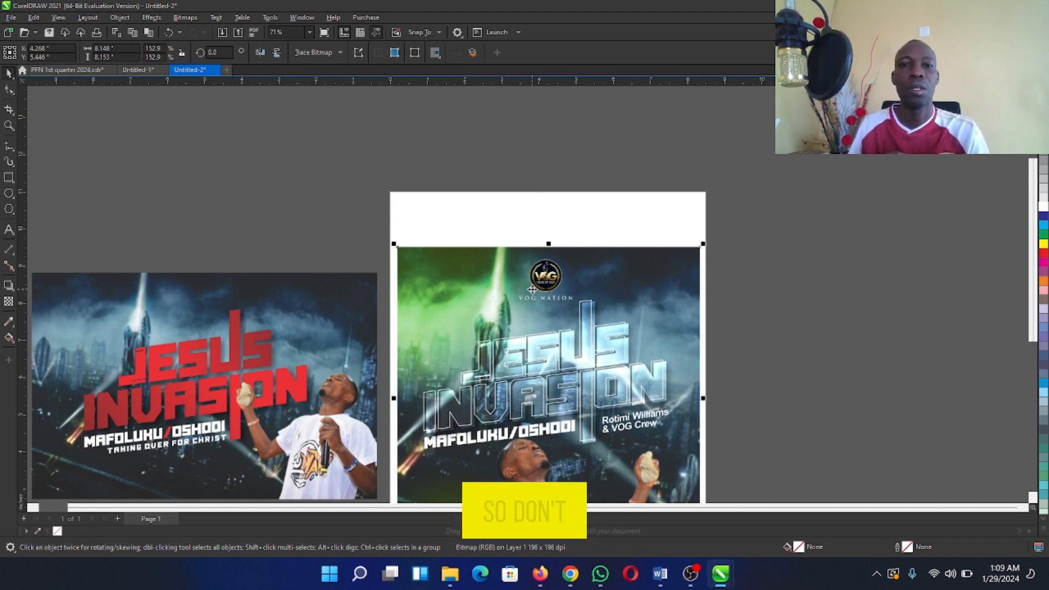
{"action": "left_click", "coordinate": [185, 17]}
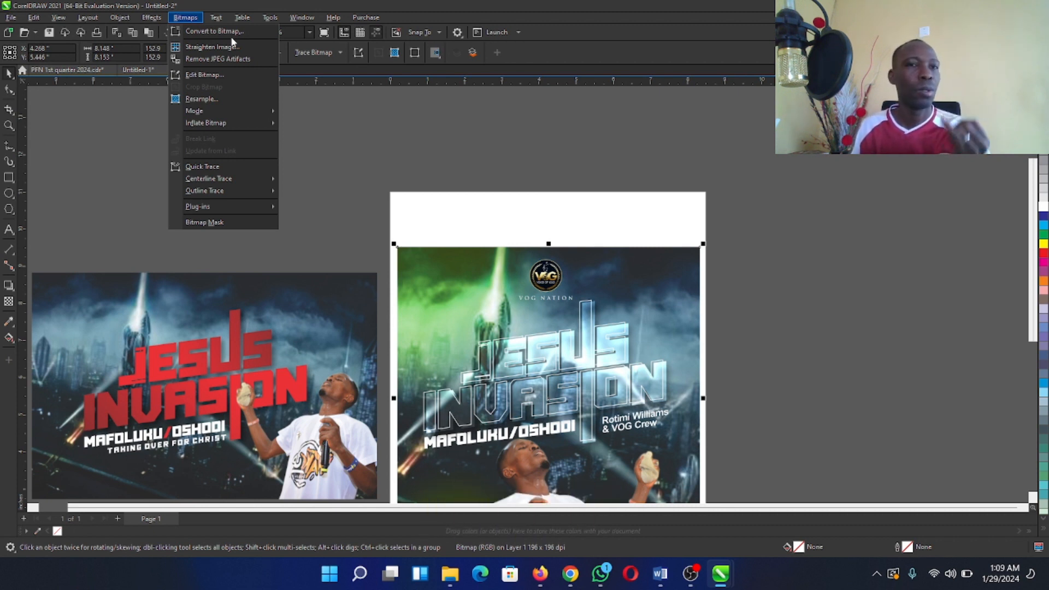
{"action": "mouse_move", "coordinate": [218, 18]}
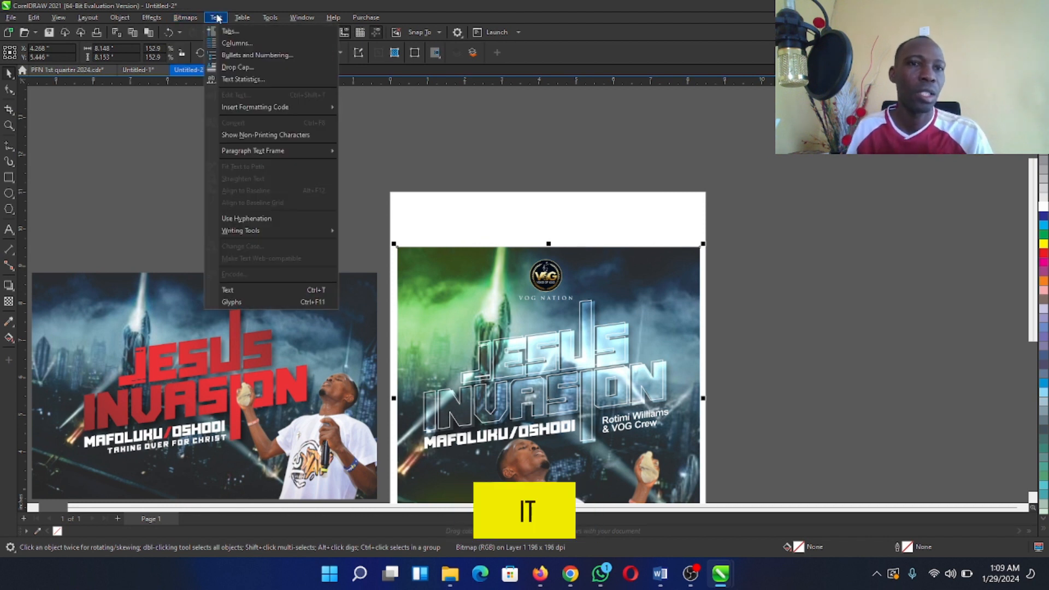
{"action": "left_click", "coordinate": [414, 97]}
Add the Arial text "Good" in the empty area above the page and enlarge it to about 103.5 pt.
{"action": "left_click", "coordinate": [9, 230]}
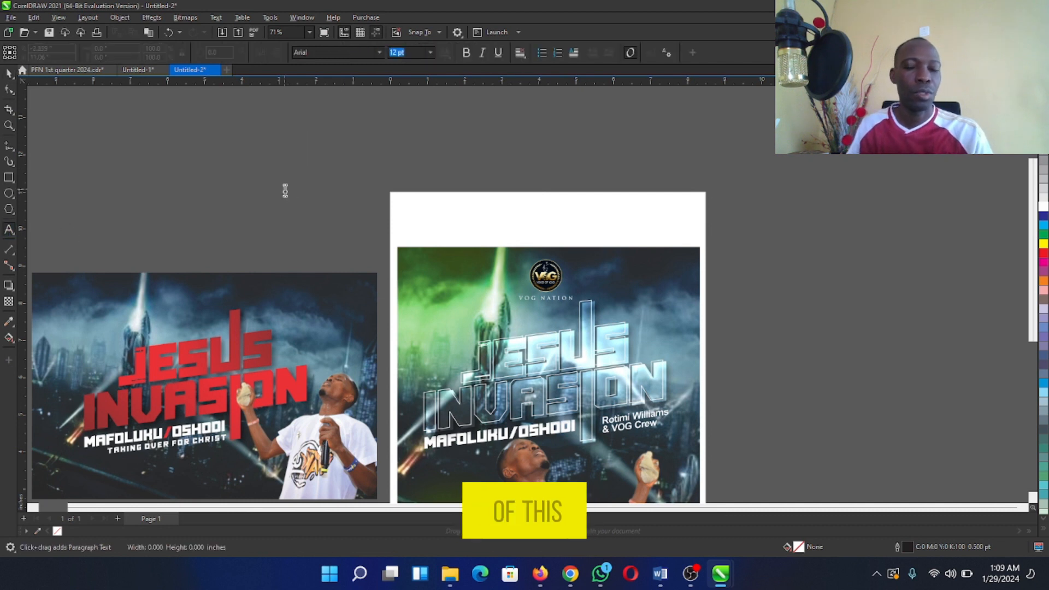
{"action": "left_click", "coordinate": [284, 190]}
{"action": "type", "text": "Good"}
{"action": "key", "text": "ctrl+space"}
{"action": "left_click_drag", "start_coordinate": [317, 176], "coordinate": [382, 119]}
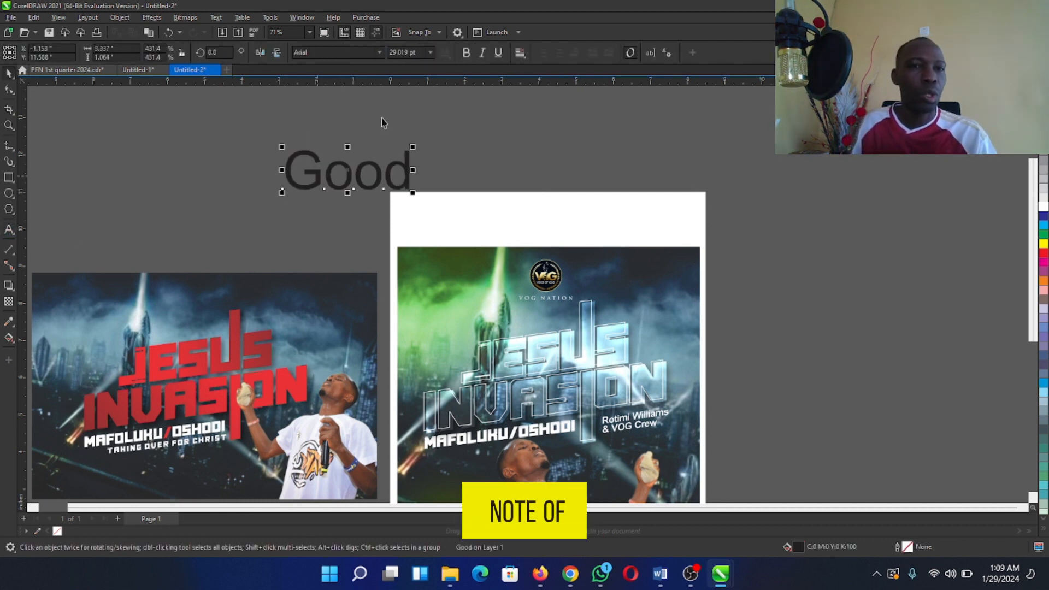
Change the case of the "Good" text to UPPERCASE.
{"action": "left_click", "coordinate": [216, 17]}
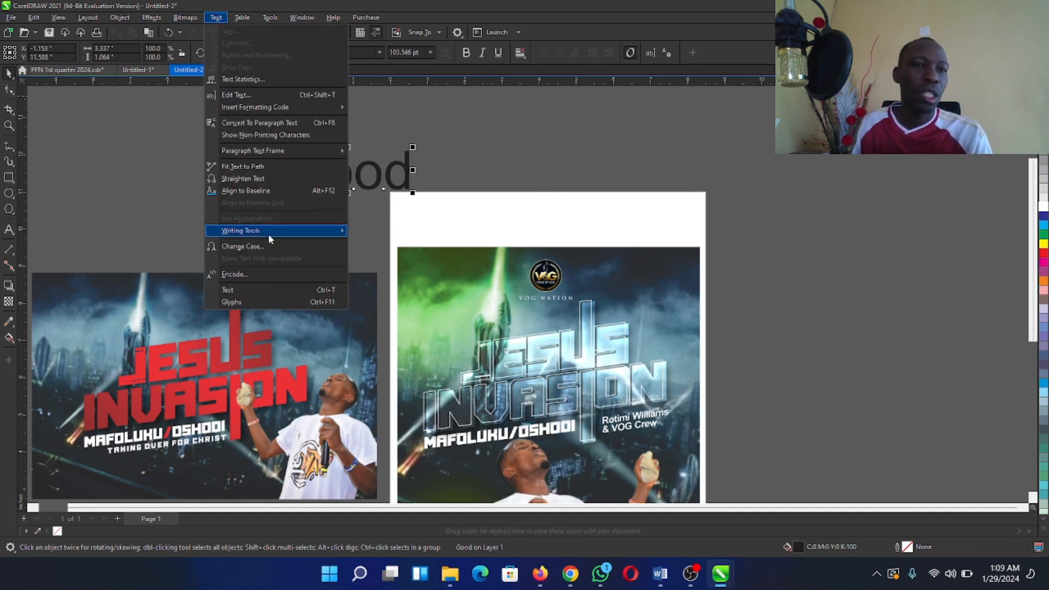
{"action": "mouse_move", "coordinate": [268, 234]}
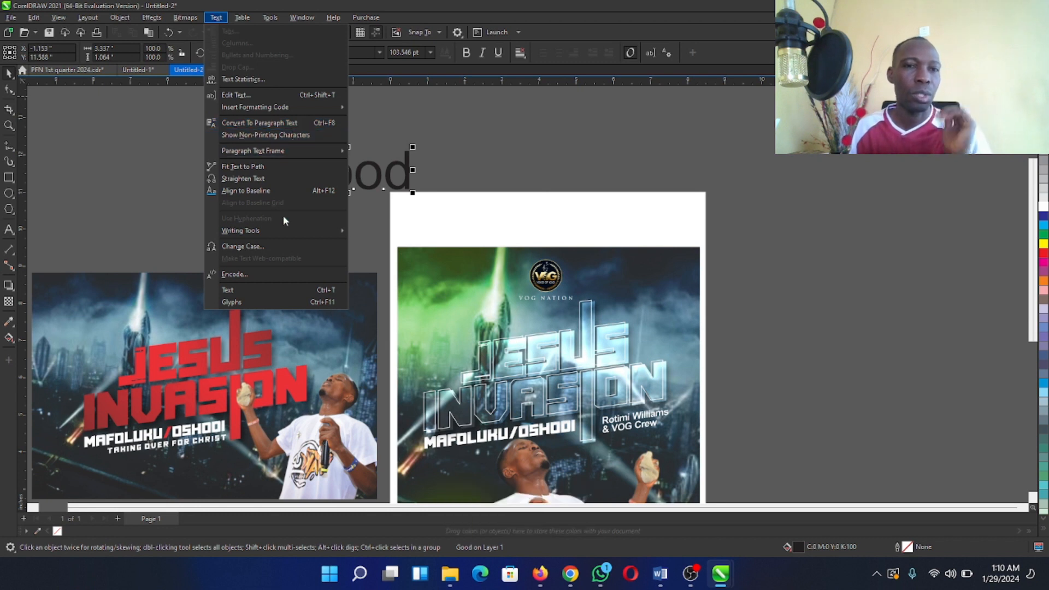
{"action": "left_click", "coordinate": [278, 247]}
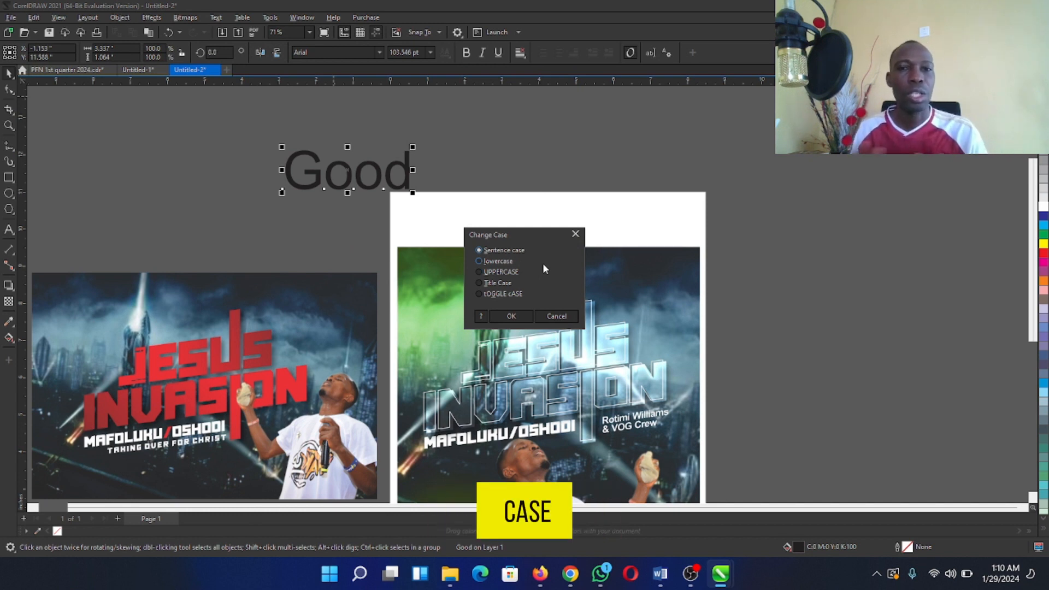
{"action": "left_click", "coordinate": [501, 272]}
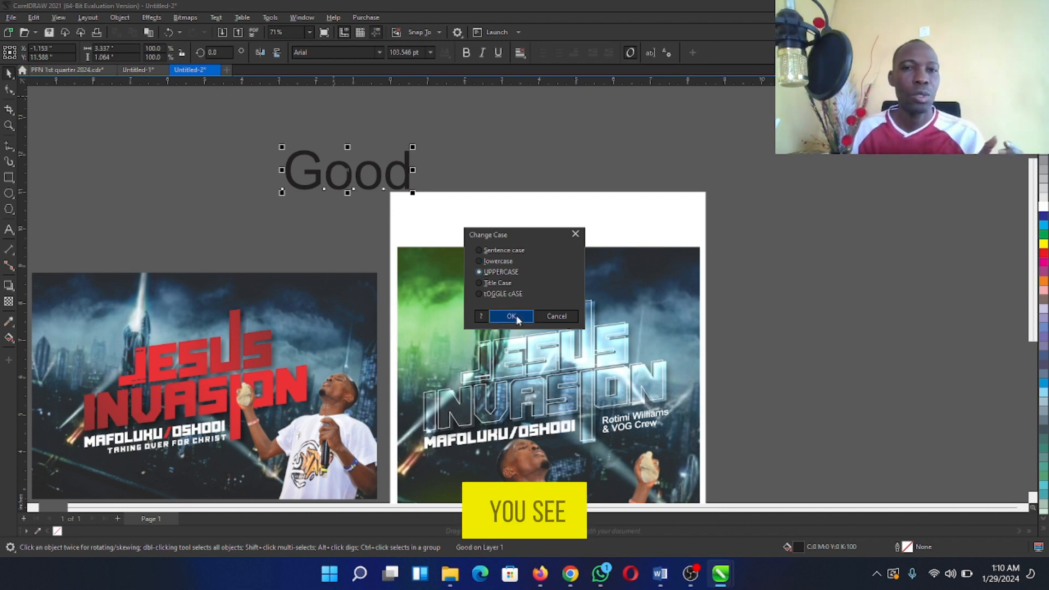
{"action": "left_click", "coordinate": [511, 316]}
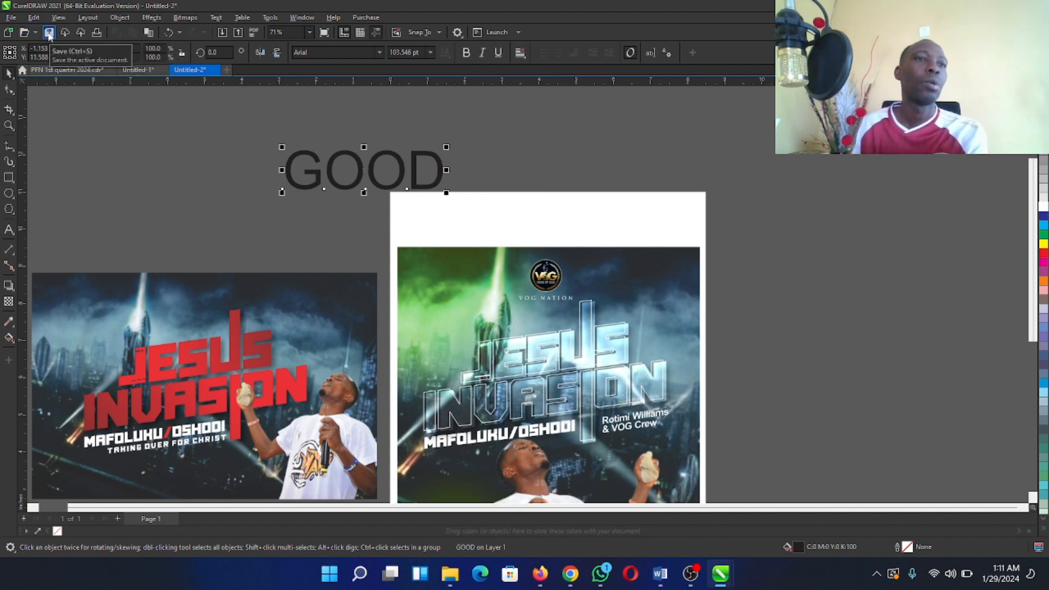
{"action": "left_click", "coordinate": [11, 17]}
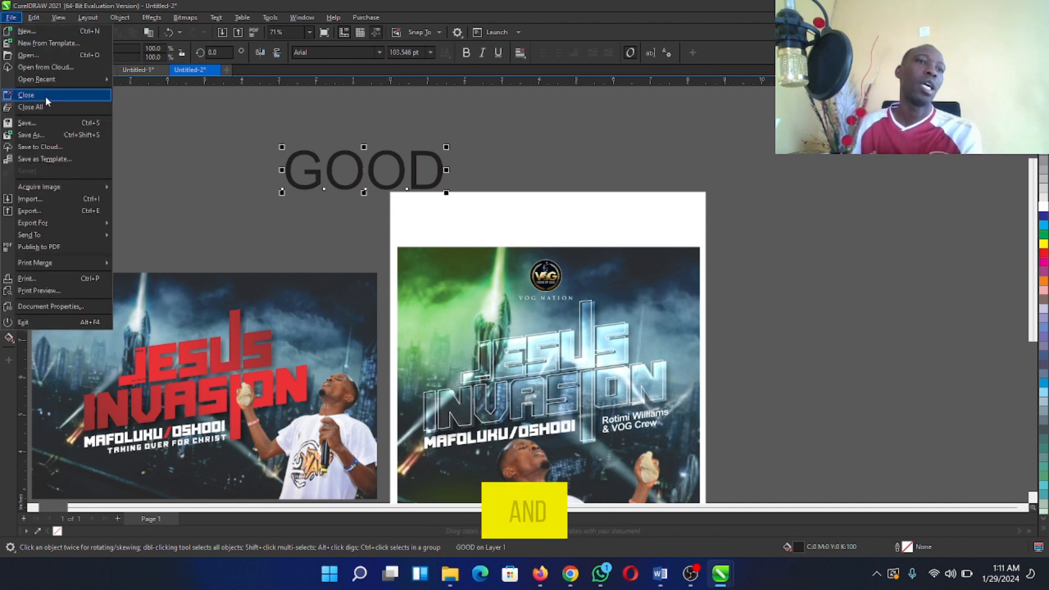
{"action": "left_click", "coordinate": [22, 20]}
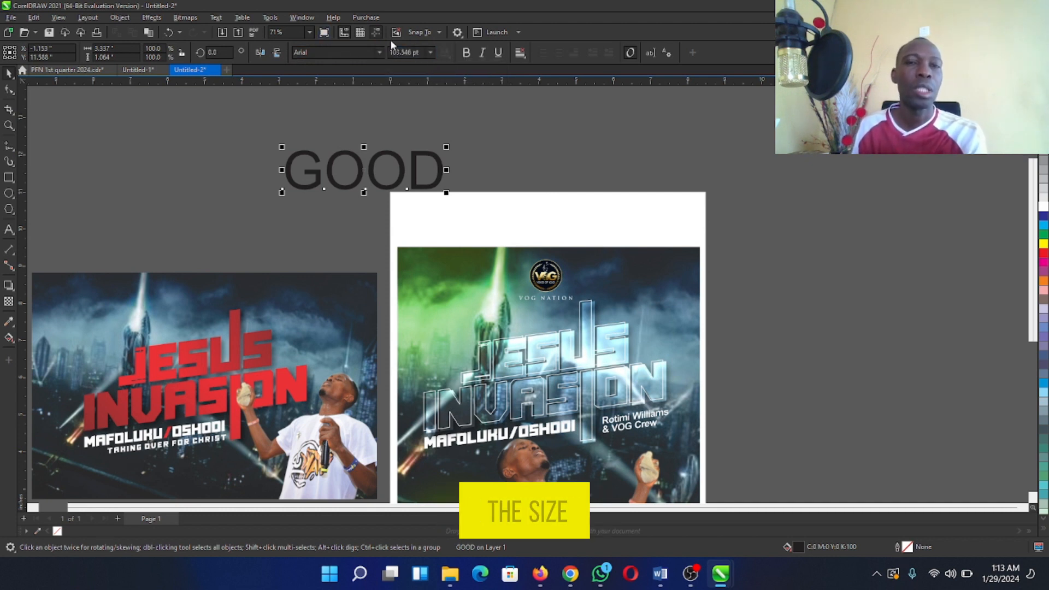
Set the GOOD text to 150 pt and bold, and enlarge it to about 350 pt.
{"action": "left_click", "coordinate": [432, 53]}
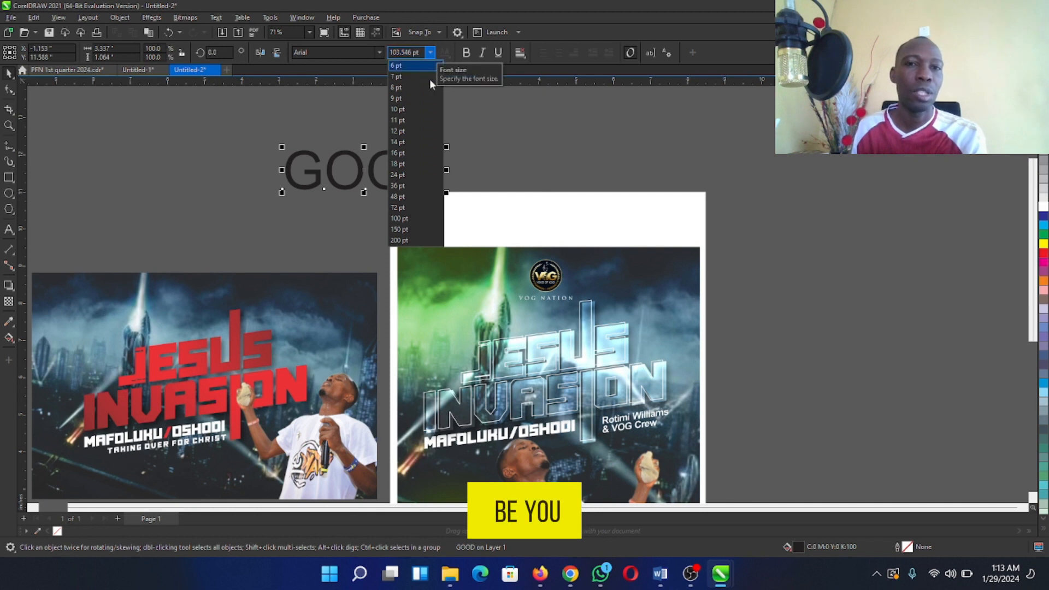
{"action": "left_click", "coordinate": [399, 229]}
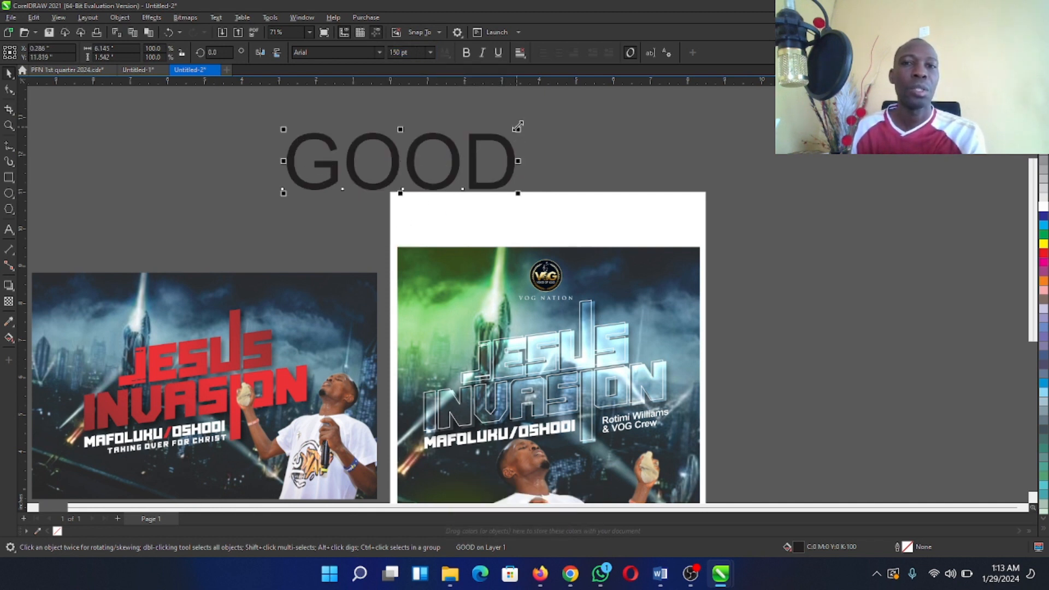
{"action": "left_click_drag", "start_coordinate": [518, 193], "coordinate": [822, 380]}
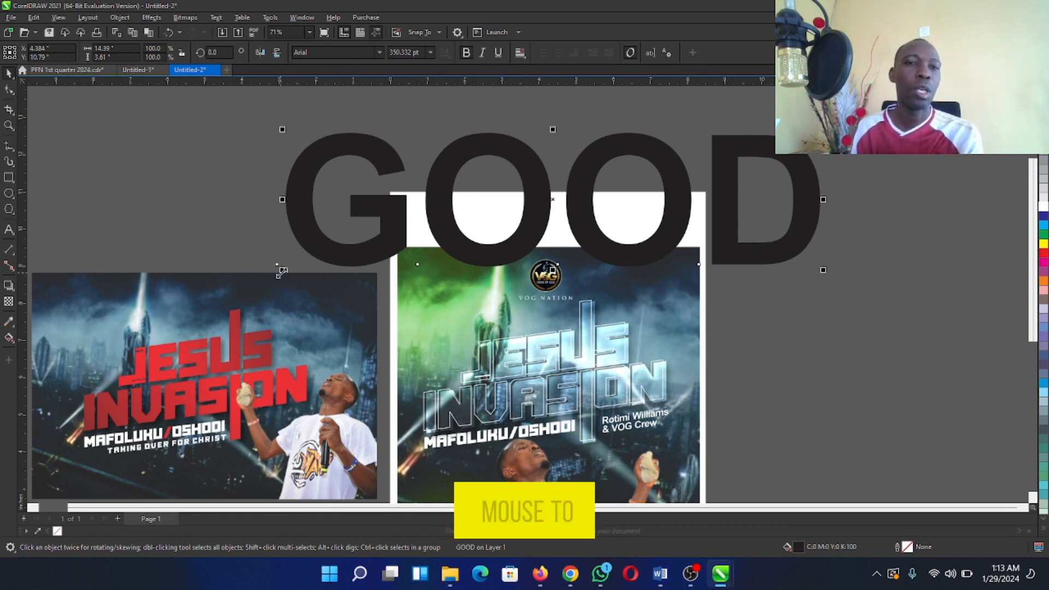
Set the GOOD text to 36 pt and place it in the blank strip of the page above the square flyer.
{"action": "left_click", "coordinate": [430, 51]}
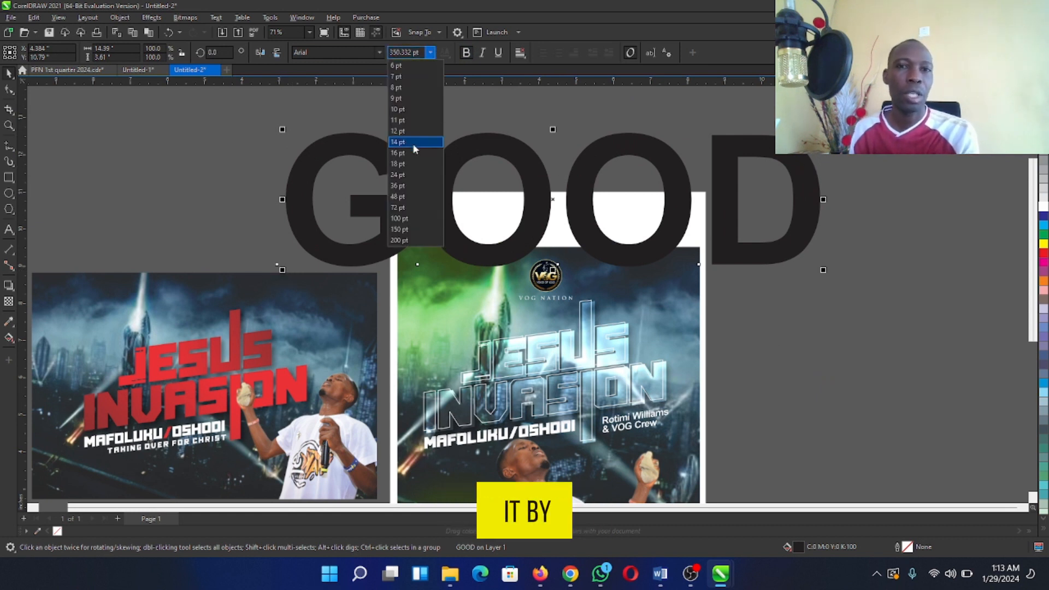
{"action": "left_click", "coordinate": [414, 189]}
{"action": "left_click_drag", "start_coordinate": [297, 261], "coordinate": [437, 227]}
{"action": "left_click", "coordinate": [258, 125]}
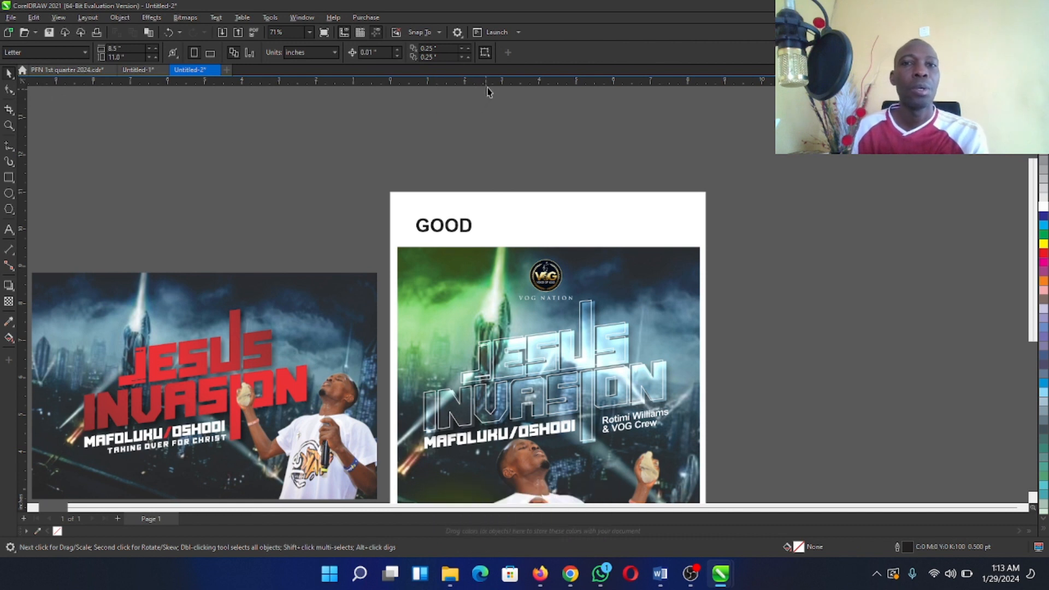
Add a horizontal guideline along the page's upper edge and a vertical guideline at about 0.045 inches near its left edge.
{"action": "left_click_drag", "start_coordinate": [490, 85], "coordinate": [480, 194]}
{"action": "left_click_drag", "start_coordinate": [19, 246], "coordinate": [393, 235]}
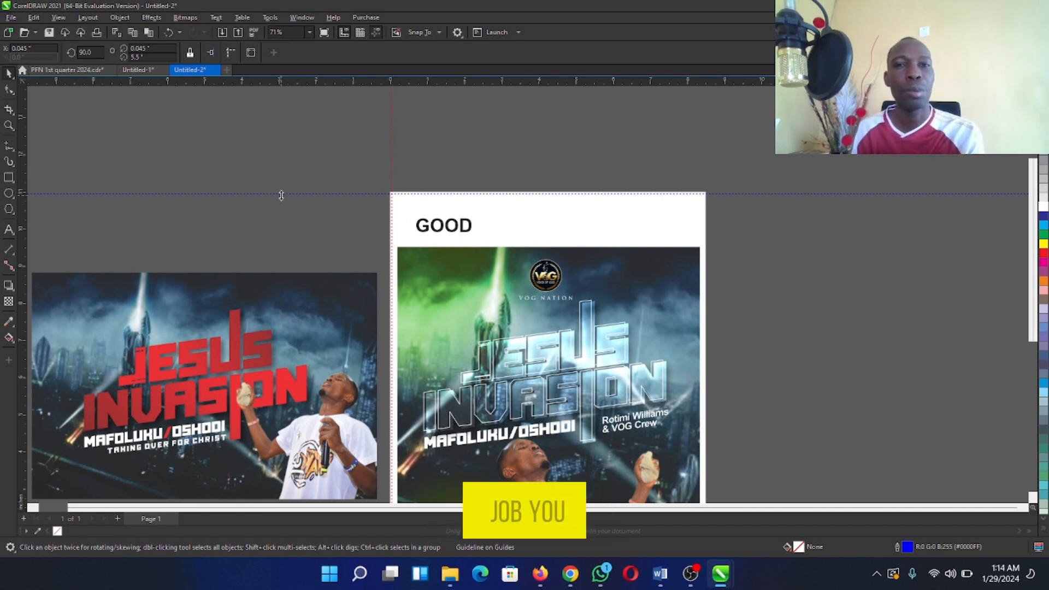
Add a vertical guideline at about 0.19 inches along the square flyer's left edge and a horizontal guideline along its upper edge.
{"action": "left_click", "coordinate": [69, 164]}
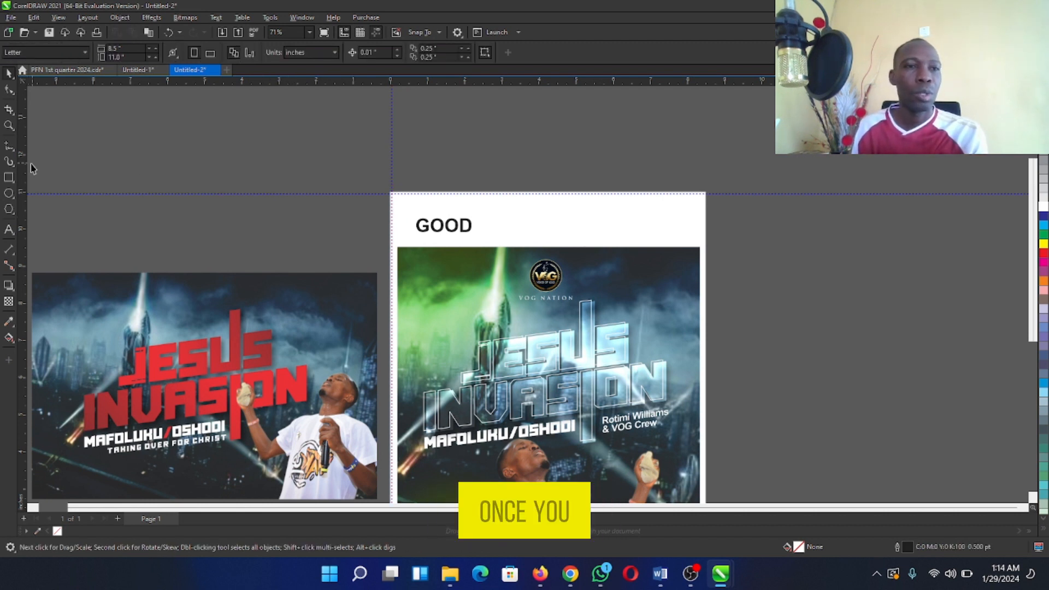
{"action": "left_click_drag", "start_coordinate": [22, 167], "coordinate": [418, 219]}
{"action": "right_click", "coordinate": [665, 186]}
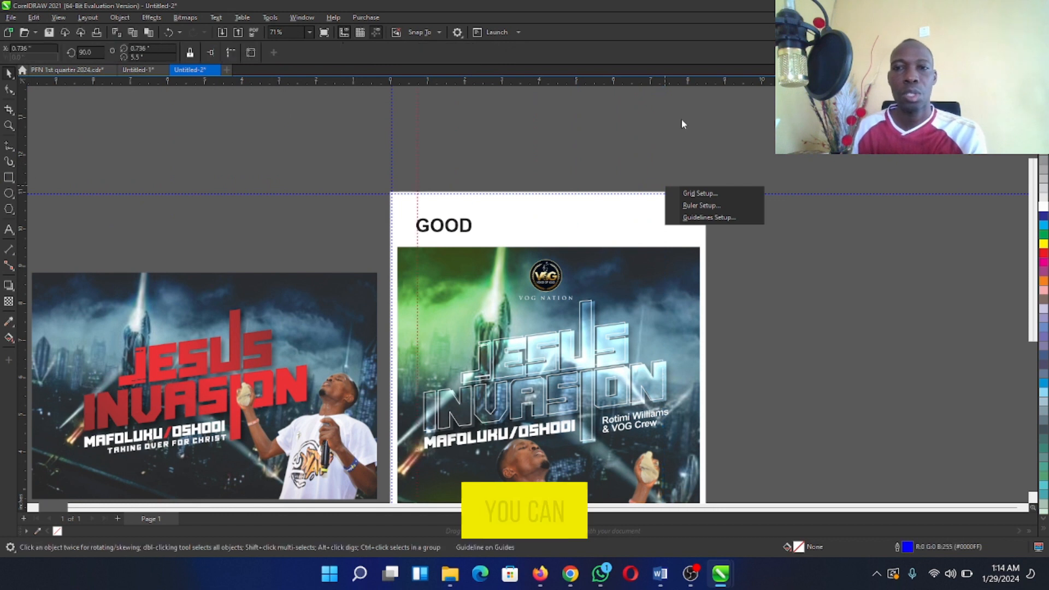
{"action": "left_click_drag", "start_coordinate": [552, 81], "coordinate": [557, 246]}
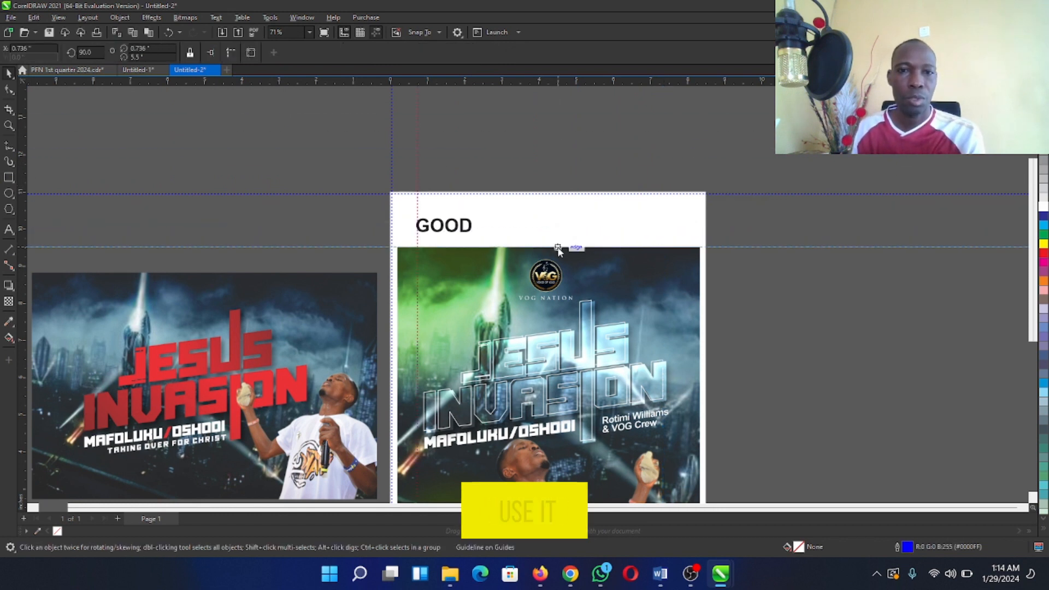
{"action": "left_click_drag", "start_coordinate": [417, 140], "coordinate": [398, 138]}
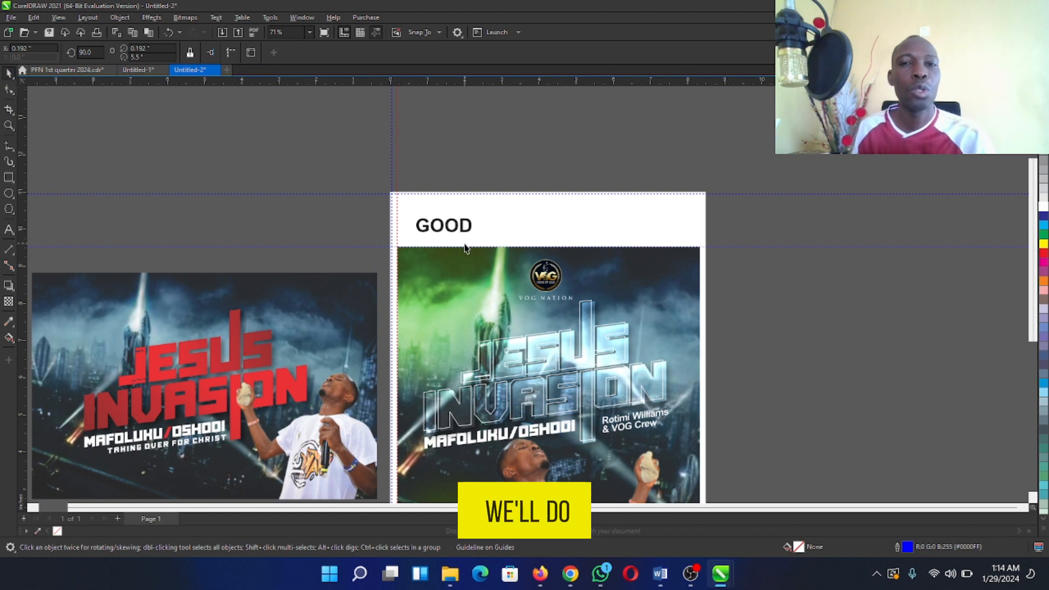
Enlarge the GOOD text to about 168 pt and move it off the page, above the landscape flyer.
{"action": "left_click", "coordinate": [469, 265]}
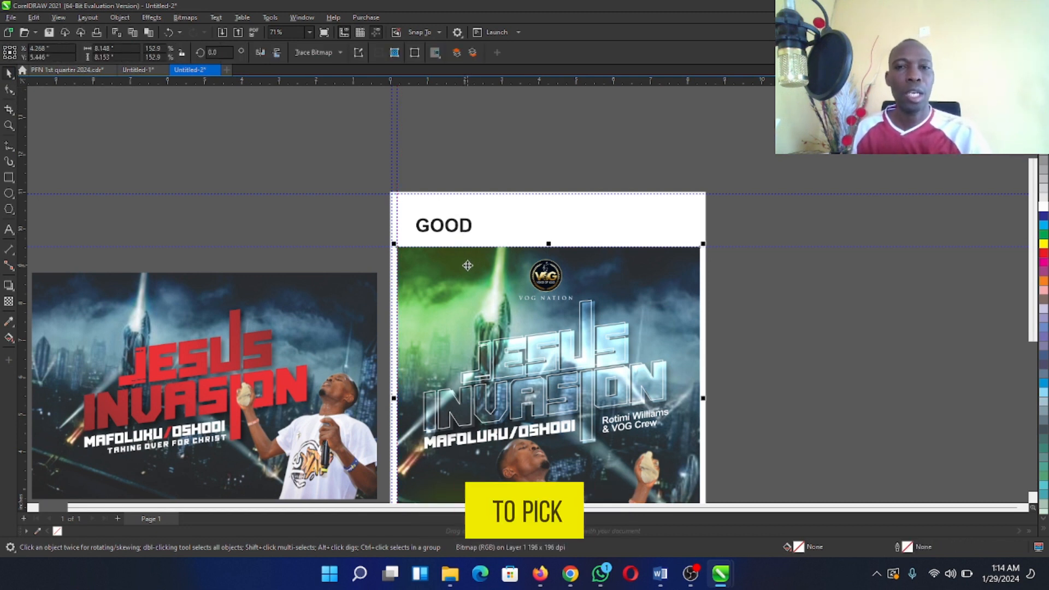
{"action": "left_click", "coordinate": [467, 225]}
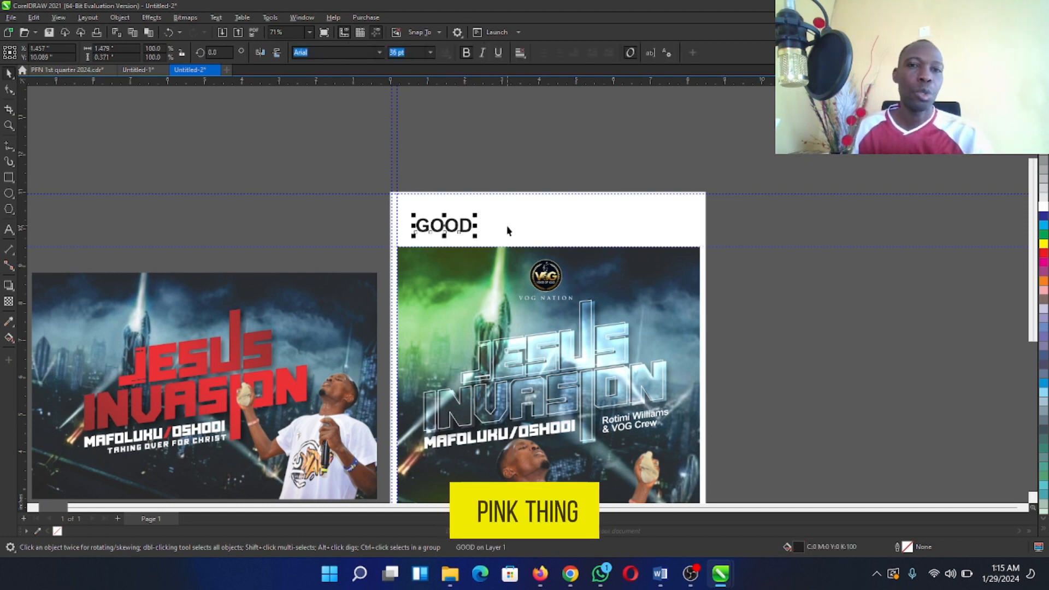
{"action": "left_click_drag", "start_coordinate": [475, 214], "coordinate": [668, 159]}
{"action": "left_click_drag", "start_coordinate": [625, 217], "coordinate": [303, 219]}
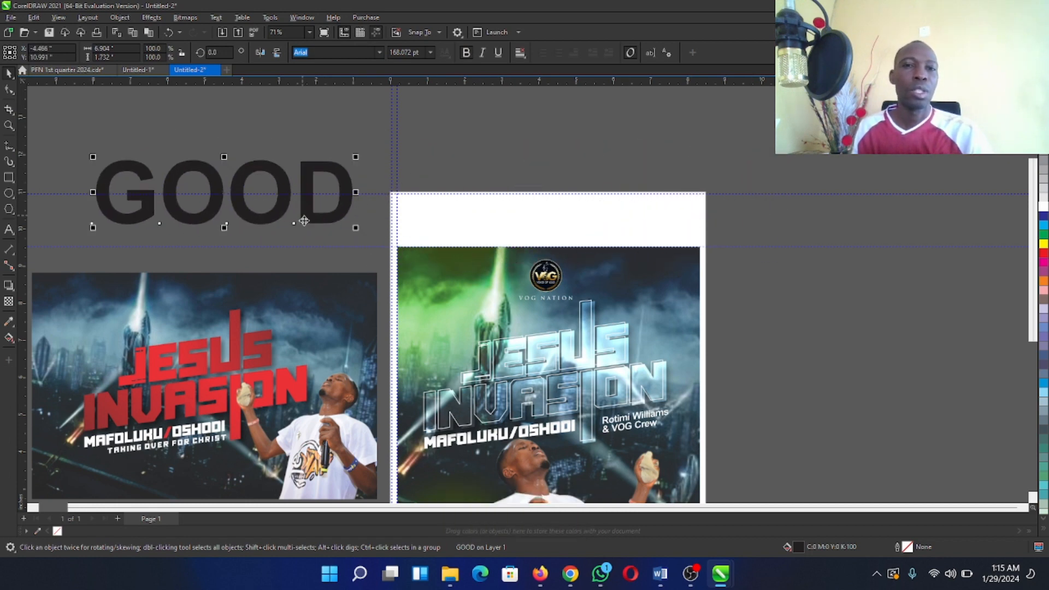
Reposition both flyers, leaving the square one overlapping the page's right edge, and move the GOOD text above the square flyer.
{"action": "left_click_drag", "start_coordinate": [546, 350], "coordinate": [866, 228]}
{"action": "mouse_move", "coordinate": [190, 342]}
{"action": "left_mouse_down"}
{"action": "mouse_move", "coordinate": [545, 318]}
{"action": "mouse_move", "coordinate": [185, 312]}
{"action": "mouse_move", "coordinate": [196, 338]}
{"action": "left_mouse_up"}
{"action": "left_click_drag", "start_coordinate": [727, 344], "coordinate": [478, 436]}
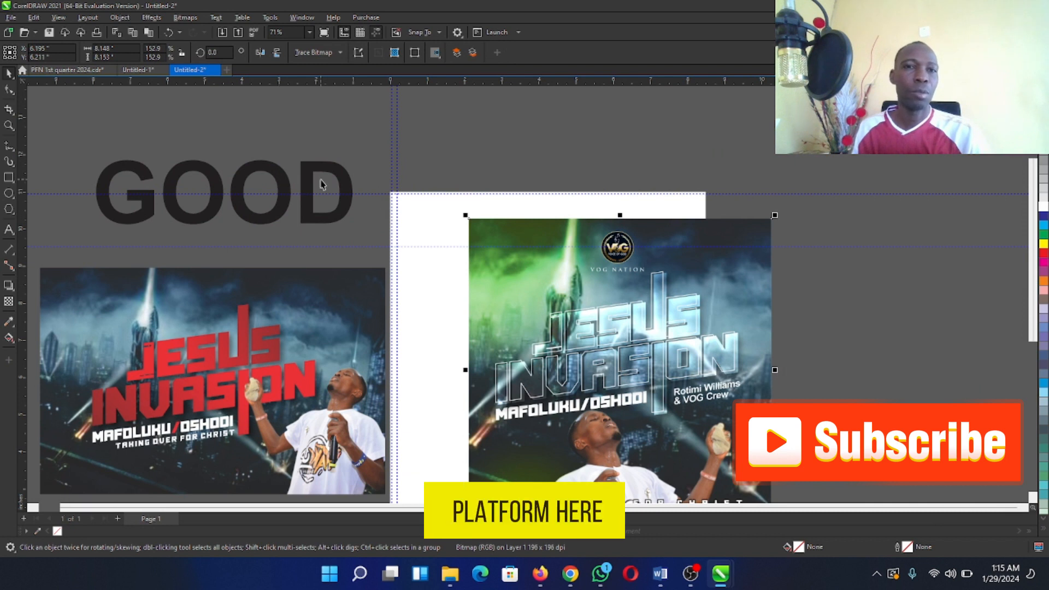
{"action": "left_click_drag", "start_coordinate": [320, 184], "coordinate": [705, 155]}
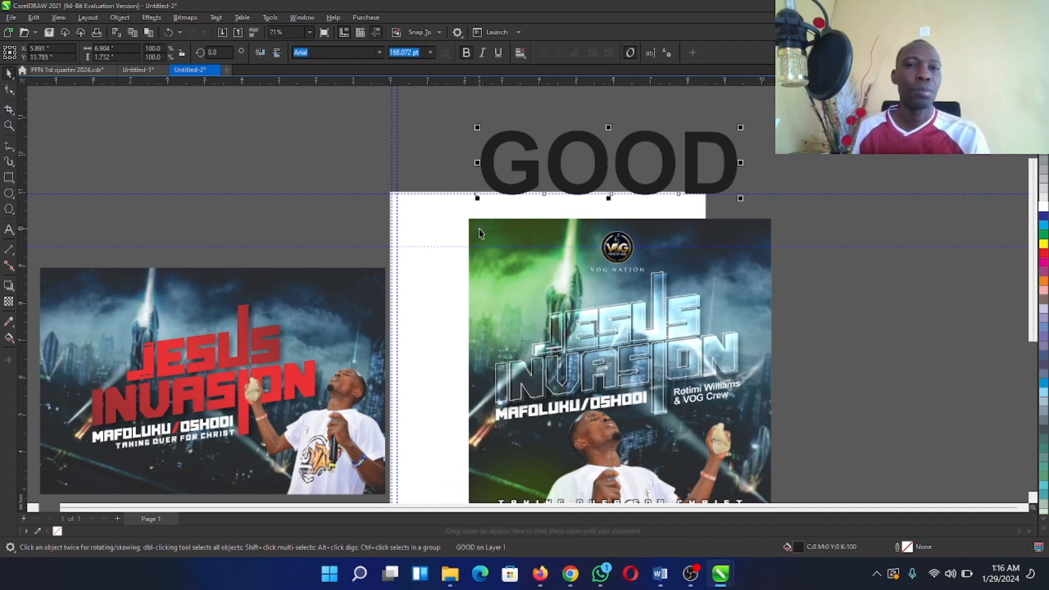
Zoom in and out on the GOOD text and the square flyer with the Zoom tool to examine them.
{"action": "left_click", "coordinate": [10, 125]}
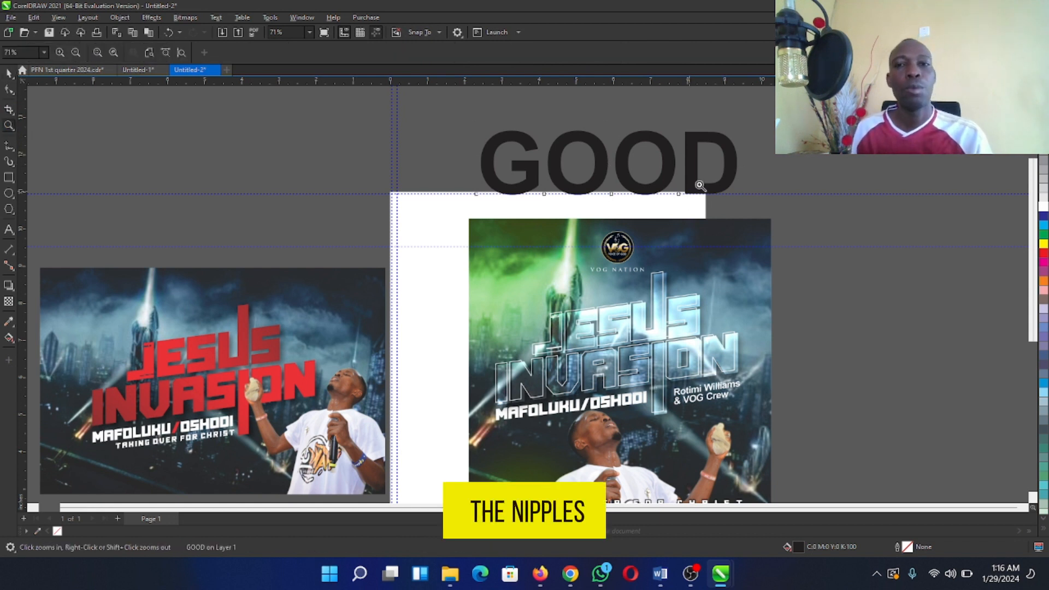
{"action": "left_click_drag", "start_coordinate": [447, 114], "coordinate": [679, 263]}
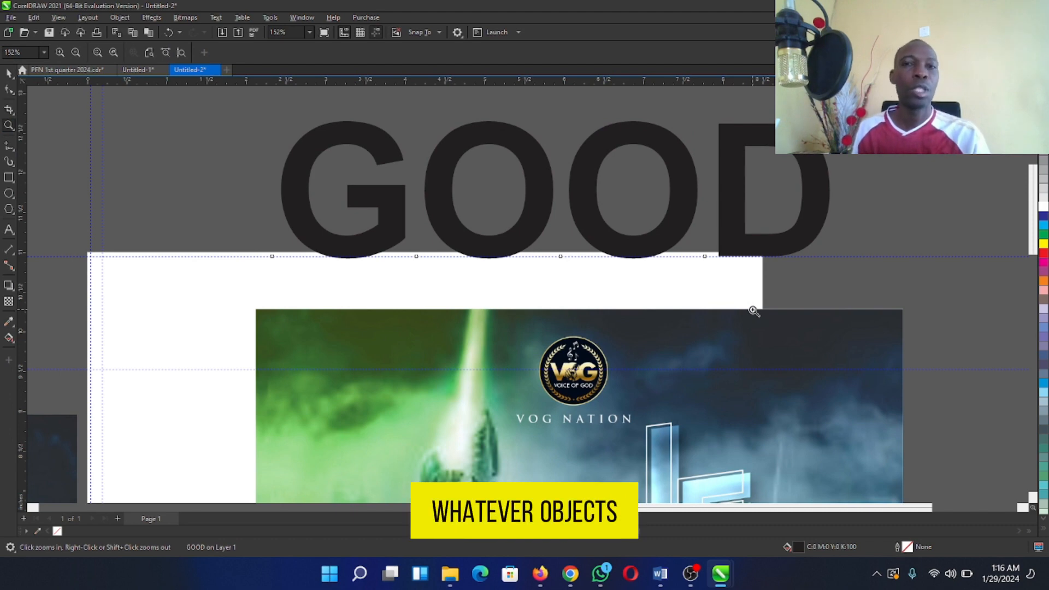
{"action": "left_click_drag", "start_coordinate": [489, 329], "coordinate": [694, 455]}
{"action": "right_click", "coordinate": [461, 294]}
{"action": "right_click", "coordinate": [638, 316]}
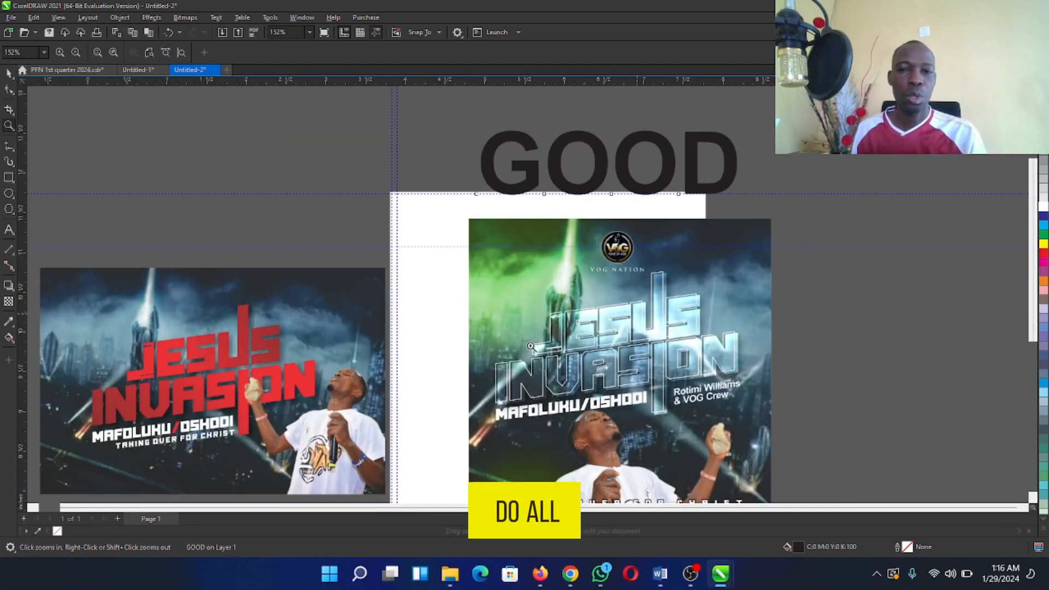
{"action": "left_click", "coordinate": [530, 360]}
{"action": "right_click", "coordinate": [547, 337]}
{"action": "right_click", "coordinate": [557, 341]}
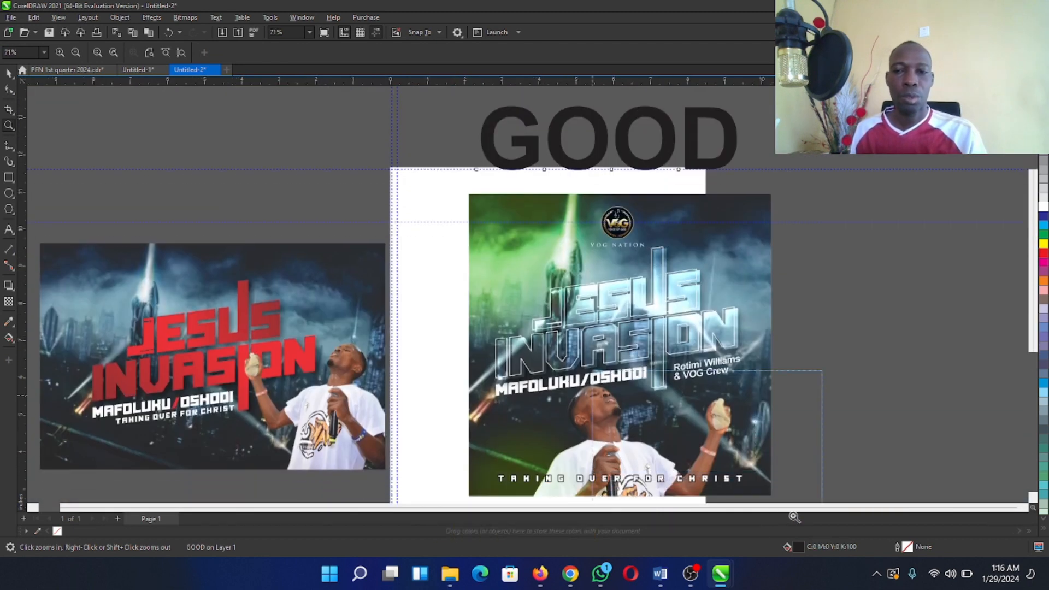
{"action": "left_click", "coordinate": [603, 434]}
{"action": "left_click", "coordinate": [519, 412]}
{"action": "right_click", "coordinate": [575, 290]}
{"action": "left_click", "coordinate": [556, 303]}
{"action": "right_click", "coordinate": [490, 241]}
{"action": "right_click", "coordinate": [495, 234]}
{"action": "left_click", "coordinate": [625, 285]}
{"action": "right_click", "coordinate": [625, 285]}
Move the square flyer back within the page's width, just below the page's upper edge.
{"action": "key", "text": "space"}
{"action": "left_click_drag", "start_coordinate": [656, 275], "coordinate": [586, 272]}
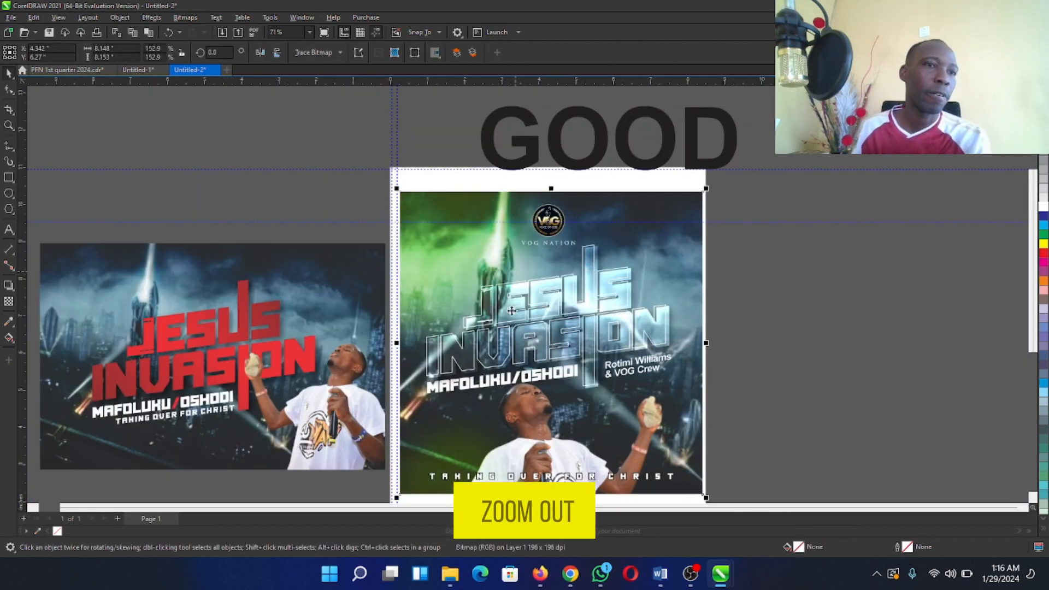
Pan back and forth across the landscape and square flyers with the Pan tool, and return to the Zoom tool.
{"action": "left_click", "coordinate": [11, 133]}
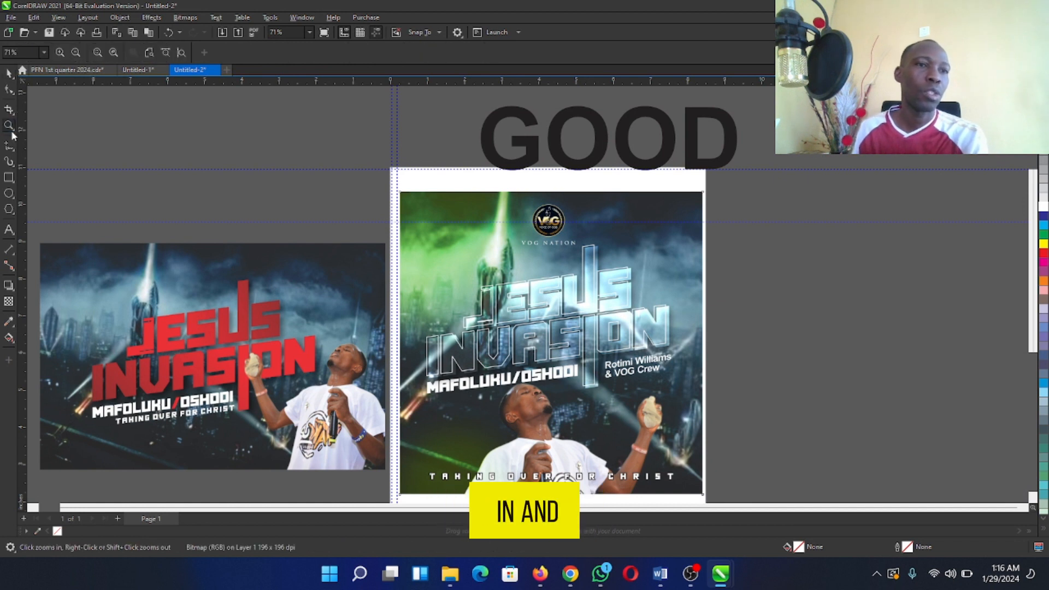
{"action": "left_click", "coordinate": [15, 133]}
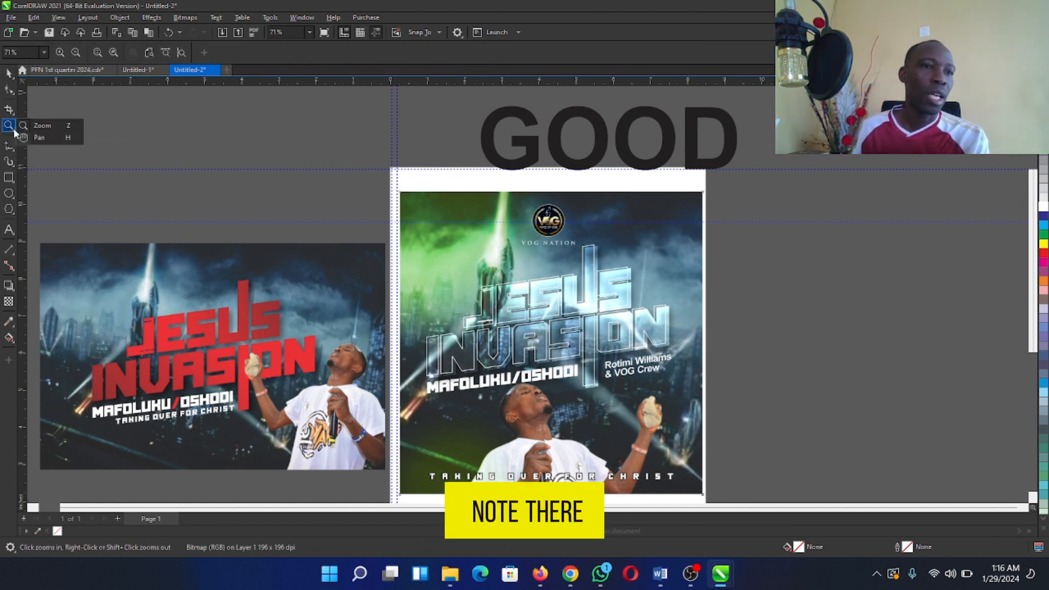
{"action": "left_click", "coordinate": [44, 137]}
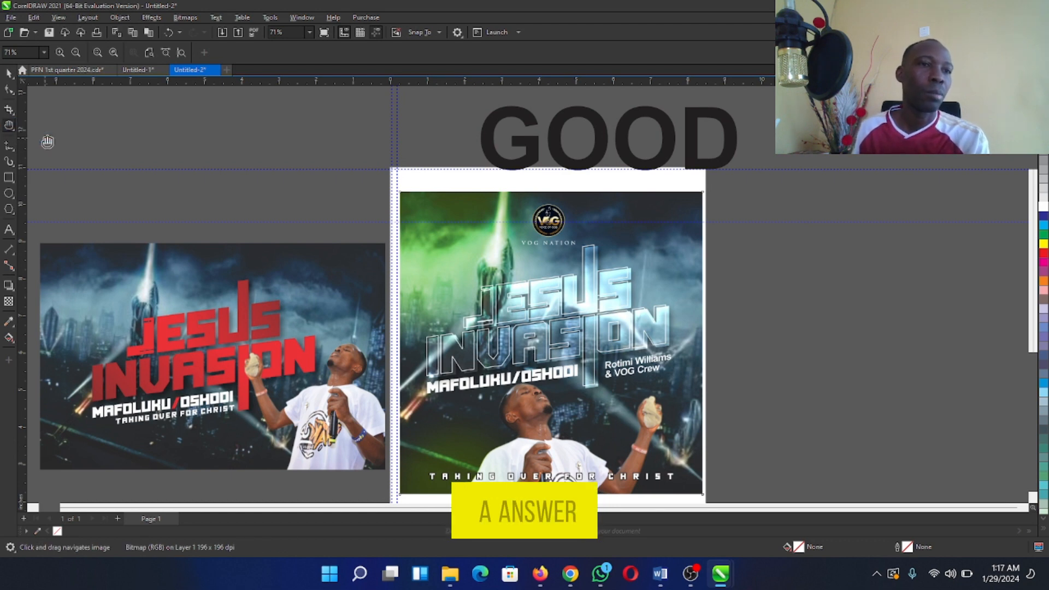
{"action": "left_click_drag", "start_coordinate": [530, 303], "coordinate": [773, 287]}
{"action": "left_click_drag", "start_coordinate": [306, 256], "coordinate": [657, 260]}
{"action": "left_click_drag", "start_coordinate": [270, 244], "coordinate": [749, 314]}
{"action": "left_click_drag", "start_coordinate": [814, 316], "coordinate": [414, 284]}
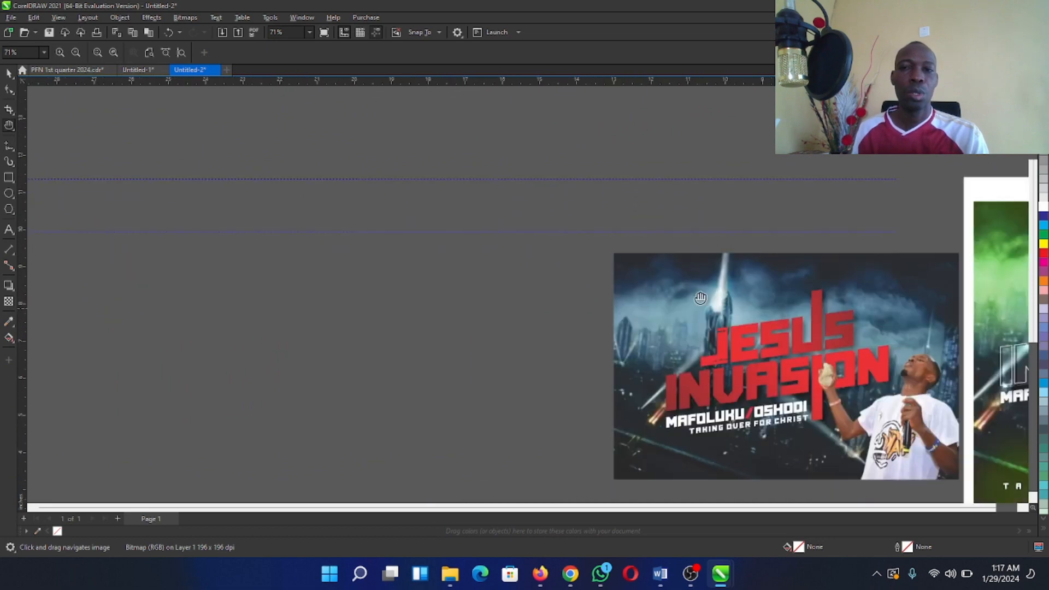
{"action": "left_click_drag", "start_coordinate": [881, 323], "coordinate": [502, 276]}
{"action": "left_click_drag", "start_coordinate": [820, 285], "coordinate": [469, 284]}
{"action": "left_click_drag", "start_coordinate": [706, 260], "coordinate": [464, 302]}
{"action": "left_click_drag", "start_coordinate": [281, 296], "coordinate": [647, 253]}
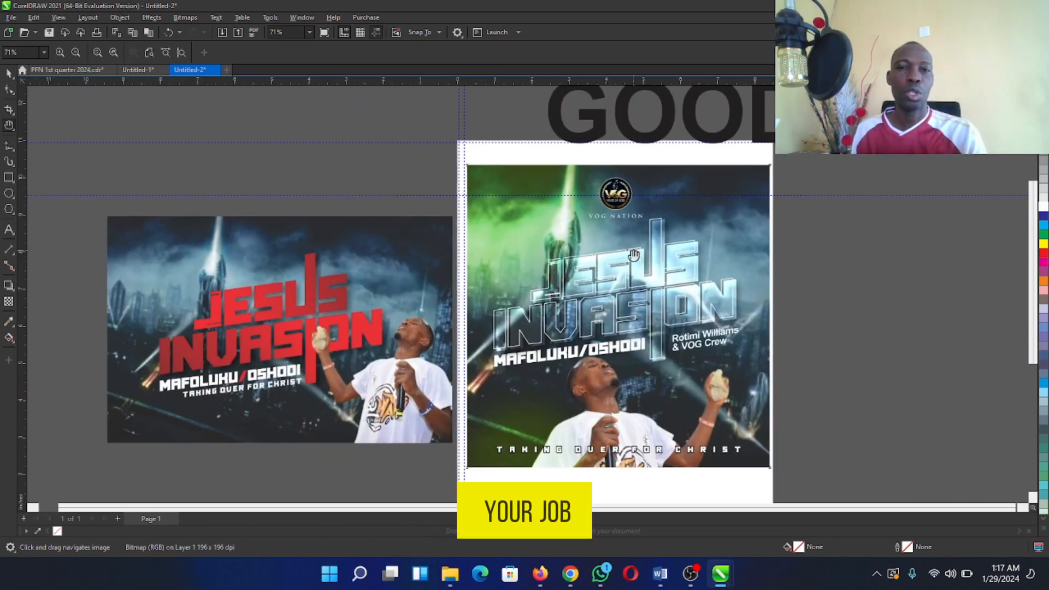
{"action": "left_click_drag", "start_coordinate": [349, 279], "coordinate": [634, 278]}
{"action": "left_click_drag", "start_coordinate": [719, 264], "coordinate": [416, 277]}
{"action": "left_click_drag", "start_coordinate": [565, 311], "coordinate": [674, 310]}
{"action": "left_click_drag", "start_coordinate": [674, 310], "coordinate": [592, 279]}
{"action": "left_click", "coordinate": [14, 130]}
{"action": "left_click", "coordinate": [51, 127]}
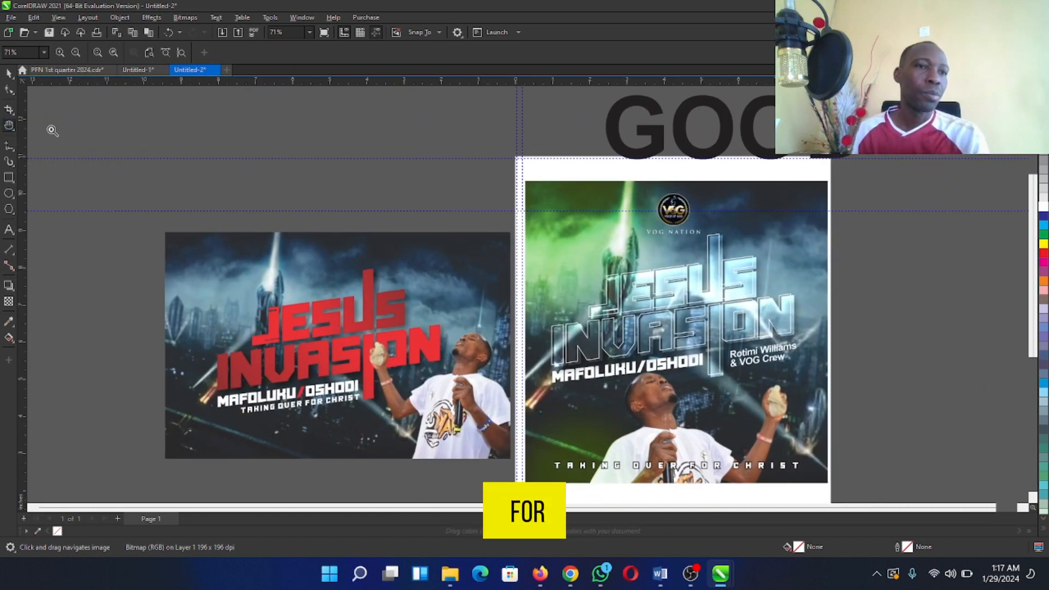
Draw a horizontal line about 8.2 inches long, a vertical line and two diagonals crossing above the landscape flyer with the Freehand tool.
{"action": "left_click", "coordinate": [11, 148]}
{"action": "left_click", "coordinate": [249, 193]}
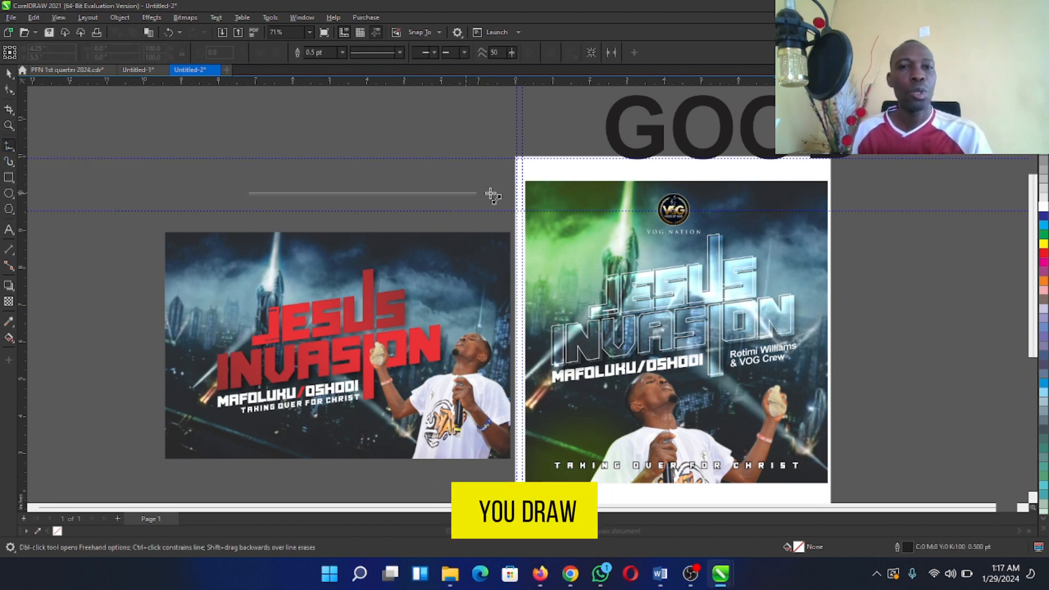
{"action": "left_click", "coordinate": [557, 195]}
{"action": "left_click", "coordinate": [395, 102]}
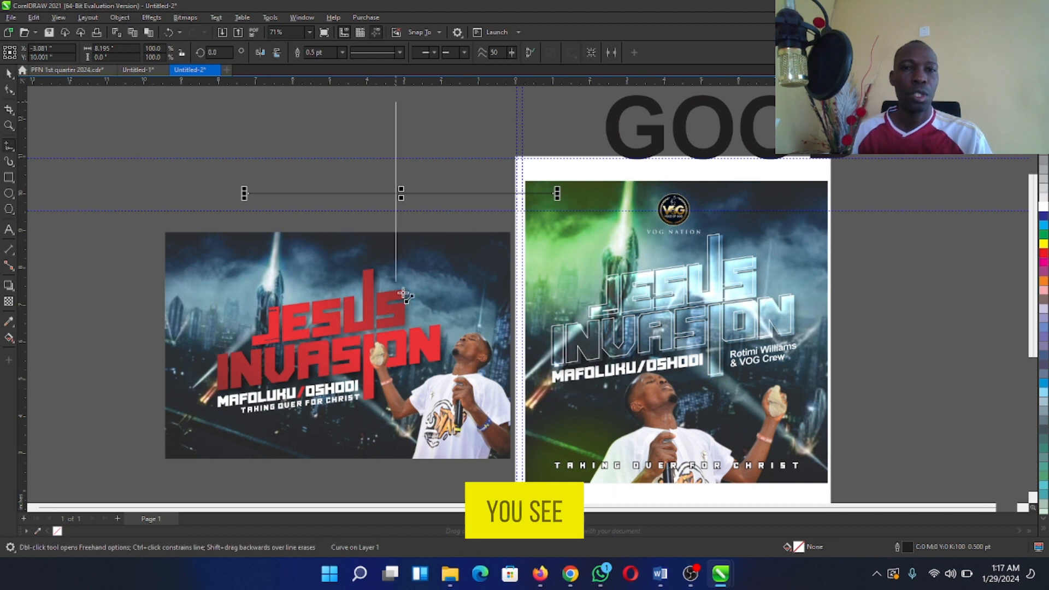
{"action": "left_click", "coordinate": [395, 328]}
{"action": "left_click", "coordinate": [336, 133]}
{"action": "left_click", "coordinate": [513, 295]}
{"action": "left_click", "coordinate": [549, 116]}
{"action": "left_click", "coordinate": [263, 283]}
Draw a horizontal freehand line about 5.9 inches long across the upper part of the square flyer.
{"action": "left_click", "coordinate": [603, 241]}
{"action": "left_click", "coordinate": [832, 241]}
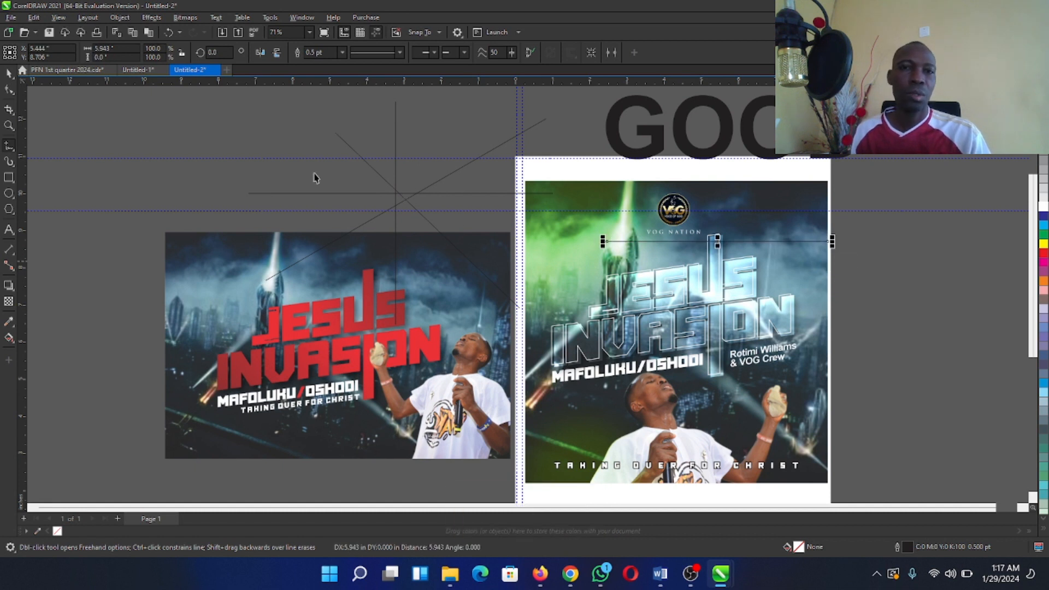
Delete the crossing freehand lines above the landscape flyer, keeping the line across the square flyer.
{"action": "key", "text": "space"}
{"action": "left_click", "coordinate": [334, 176]}
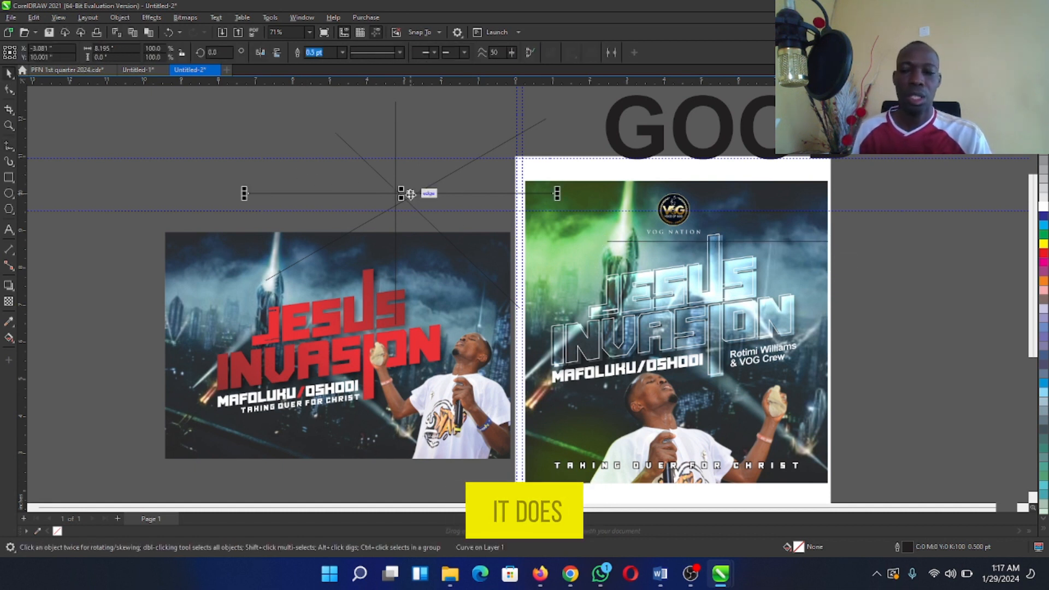
{"action": "key", "text": "Delete"}
{"action": "left_click", "coordinate": [414, 196]}
{"action": "key", "text": "Delete"}
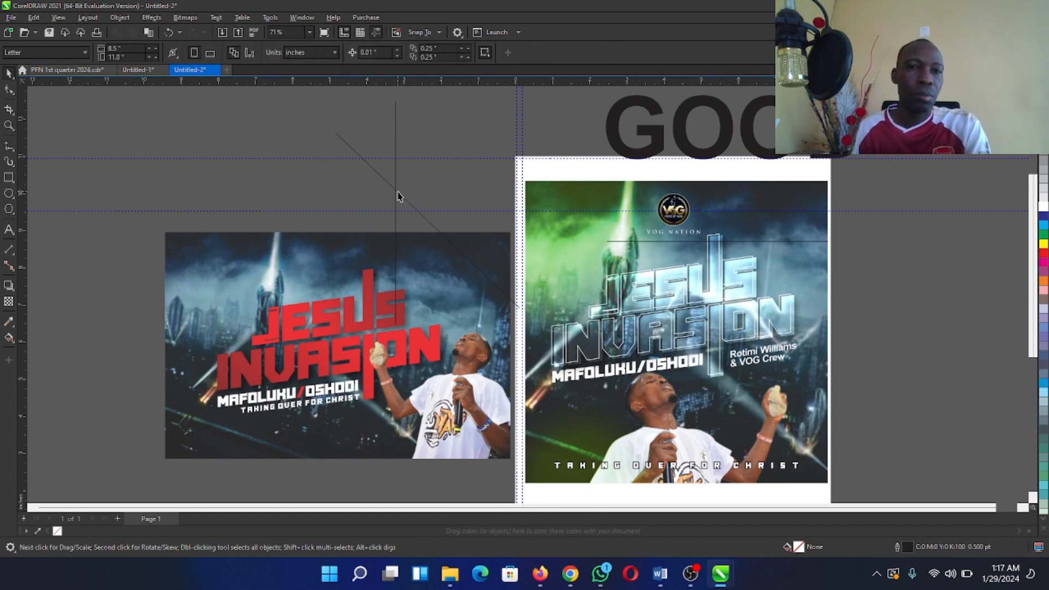
Draw a yellow square about 5.5 inches wide and a green rectangle about 5.7 by 4 inches over the flyers.
{"action": "left_click", "coordinate": [9, 178]}
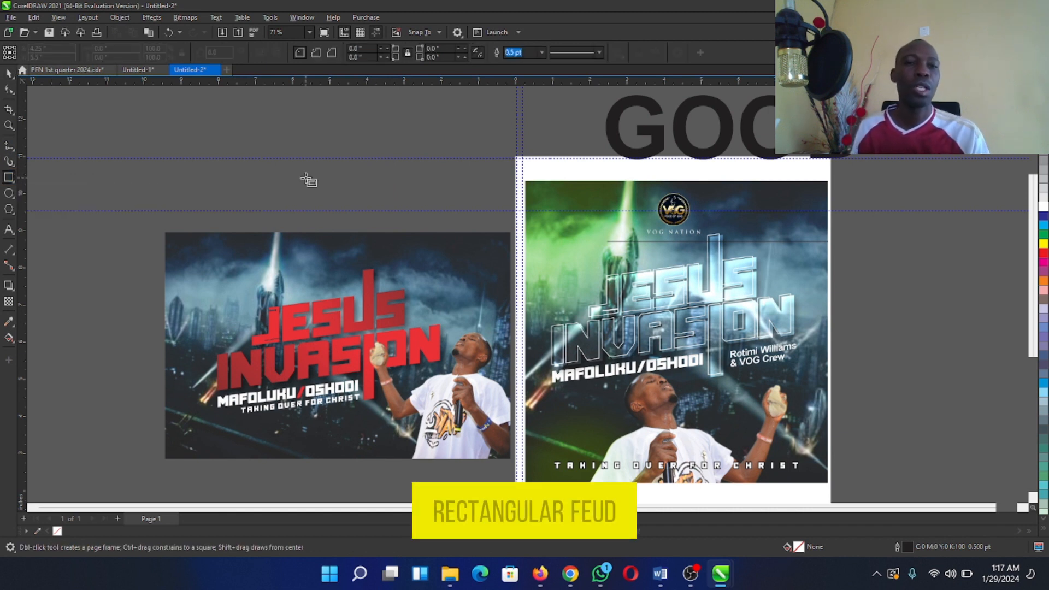
{"action": "left_click_drag", "start_coordinate": [374, 132], "coordinate": [579, 292]}
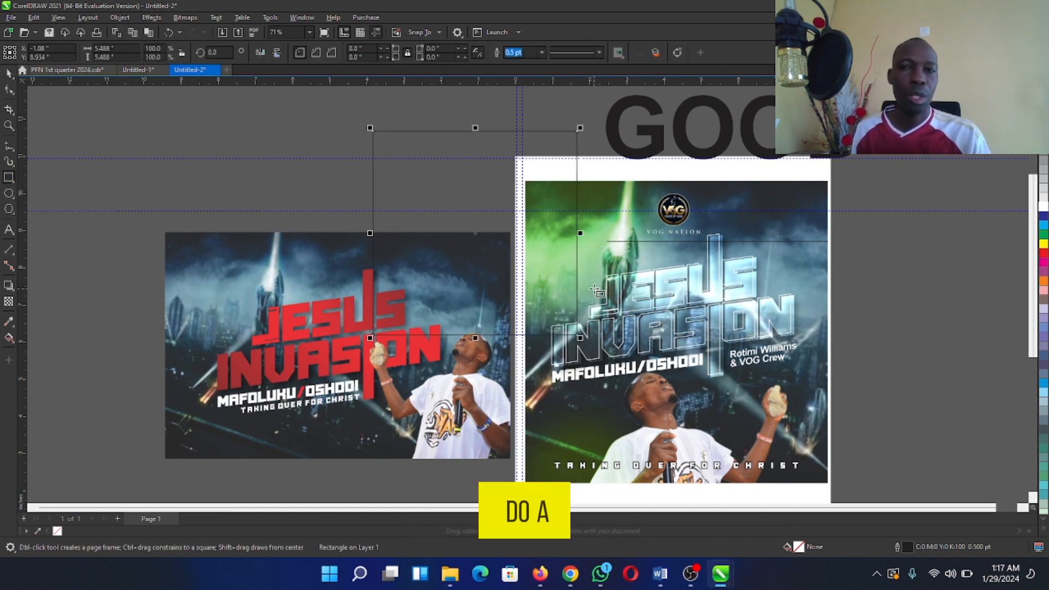
{"action": "left_click", "coordinate": [1044, 244]}
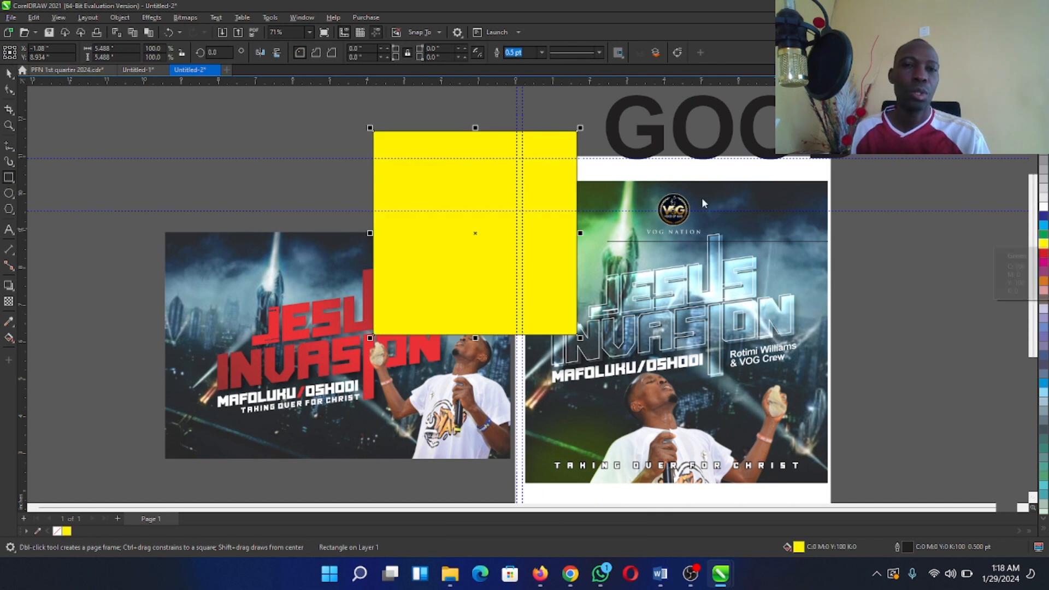
{"action": "left_click_drag", "start_coordinate": [559, 198], "coordinate": [881, 313]}
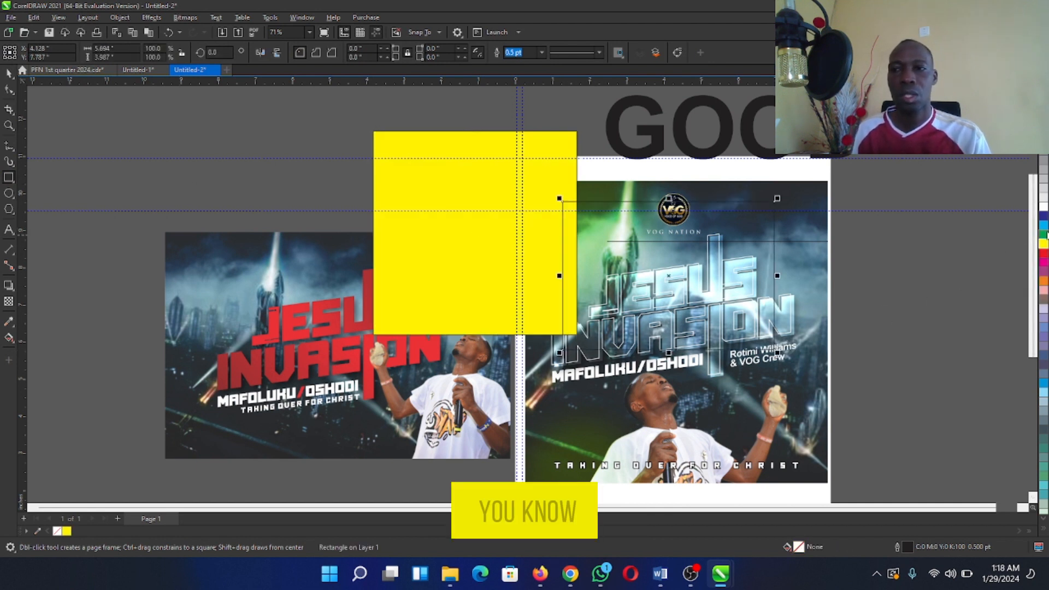
{"action": "left_click", "coordinate": [1044, 235]}
Draw a rectangle about 9.8 by 3.5 inches across the lower part of both flyers and fill it with orange.
{"action": "left_click_drag", "start_coordinate": [301, 312], "coordinate": [665, 441]}
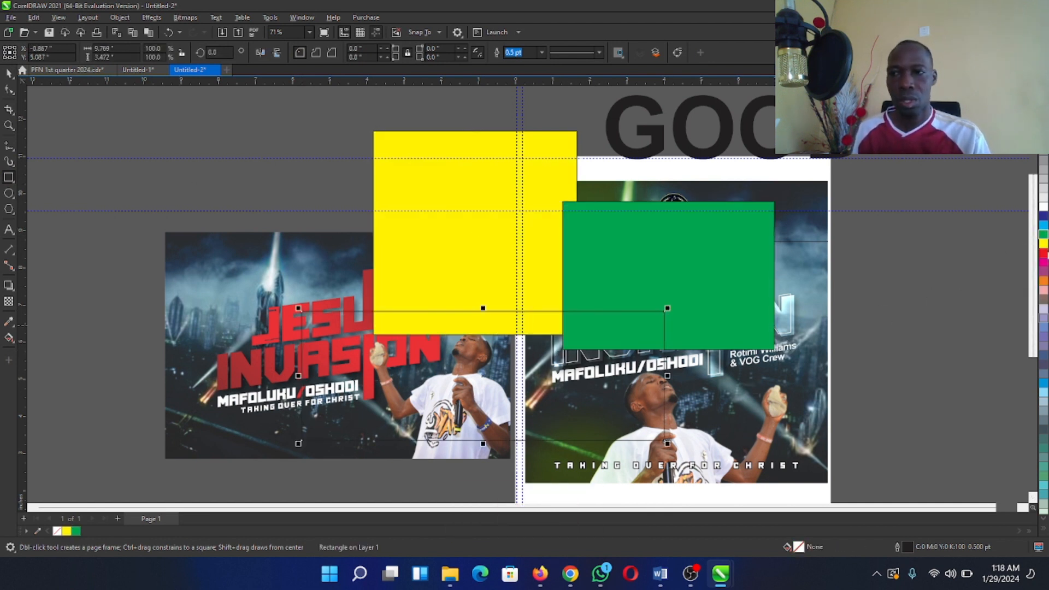
{"action": "left_click", "coordinate": [1043, 245]}
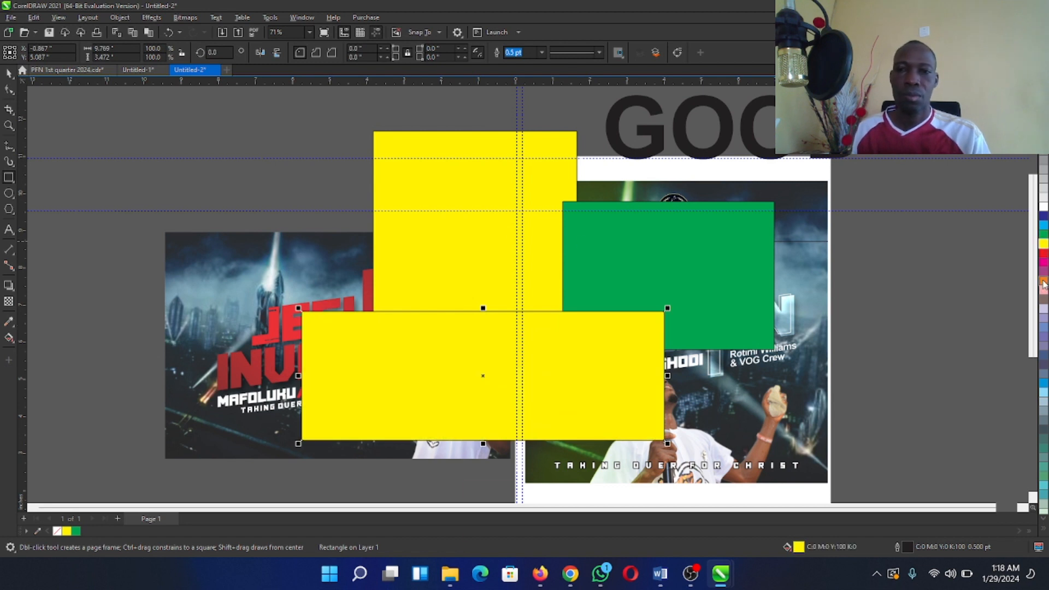
{"action": "left_click", "coordinate": [1043, 282]}
Delete the green, yellow and orange shapes covering the flyers.
{"action": "key", "text": "space"}
{"action": "left_click", "coordinate": [605, 244]}
{"action": "key", "text": "Delete"}
{"action": "left_click", "coordinate": [503, 239]}
{"action": "key", "text": "Delete"}
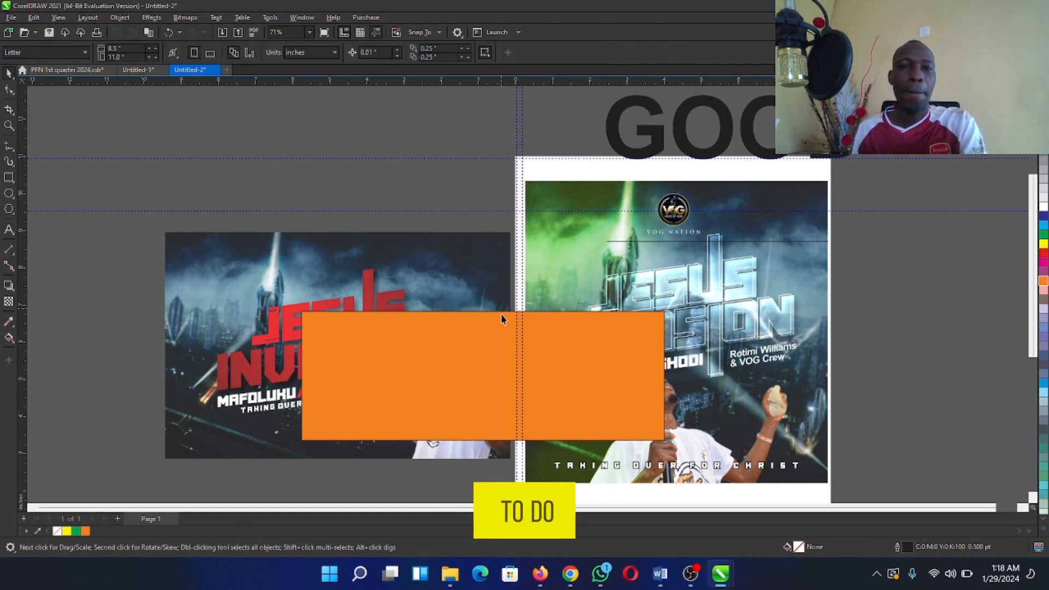
{"action": "left_click", "coordinate": [500, 314]}
{"action": "key", "text": "Delete"}
Draw an unfilled circle about 9.4 inches in diameter over the landscape flyer, and undo the extra ellipse drawn after it.
{"action": "left_click", "coordinate": [9, 193]}
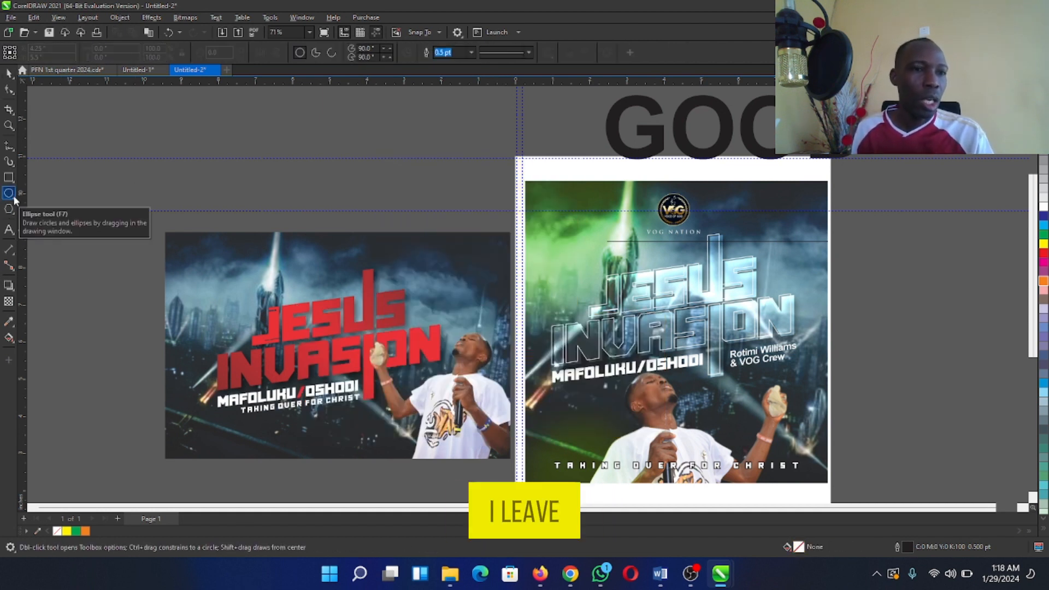
{"action": "mouse_move", "coordinate": [215, 132]}
{"action": "left_mouse_down"}
{"action": "mouse_move", "coordinate": [541, 349]}
{"action": "mouse_move", "coordinate": [577, 354]}
{"action": "left_mouse_up"}
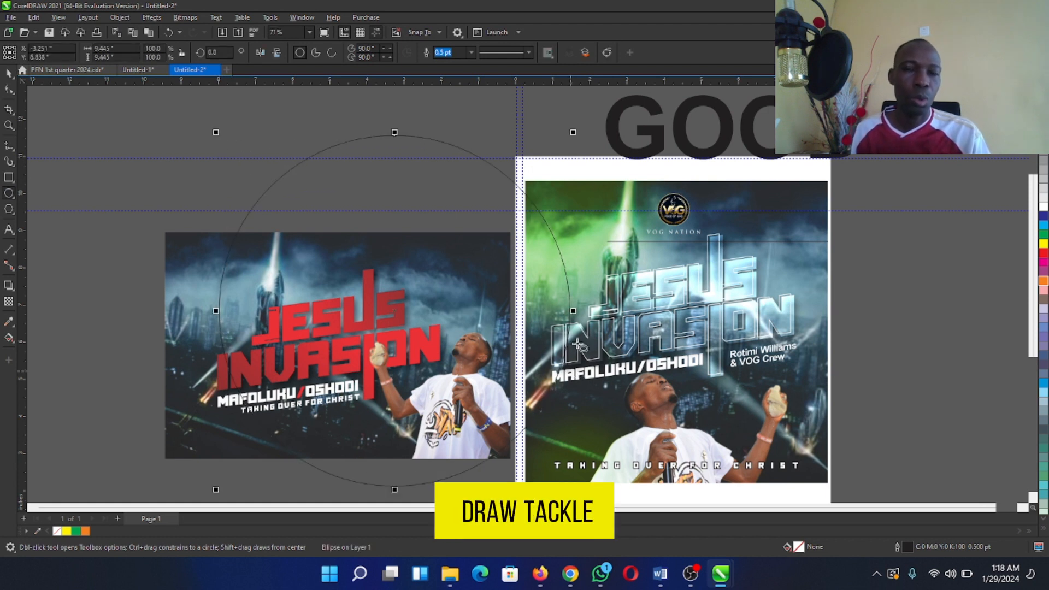
{"action": "mouse_move", "coordinate": [67, 166]}
{"action": "left_mouse_down"}
{"action": "mouse_move", "coordinate": [522, 316]}
{"action": "mouse_move", "coordinate": [646, 339]}
{"action": "left_mouse_up"}
{"action": "key", "text": "ctrl+z"}
{"action": "key", "text": "space"}
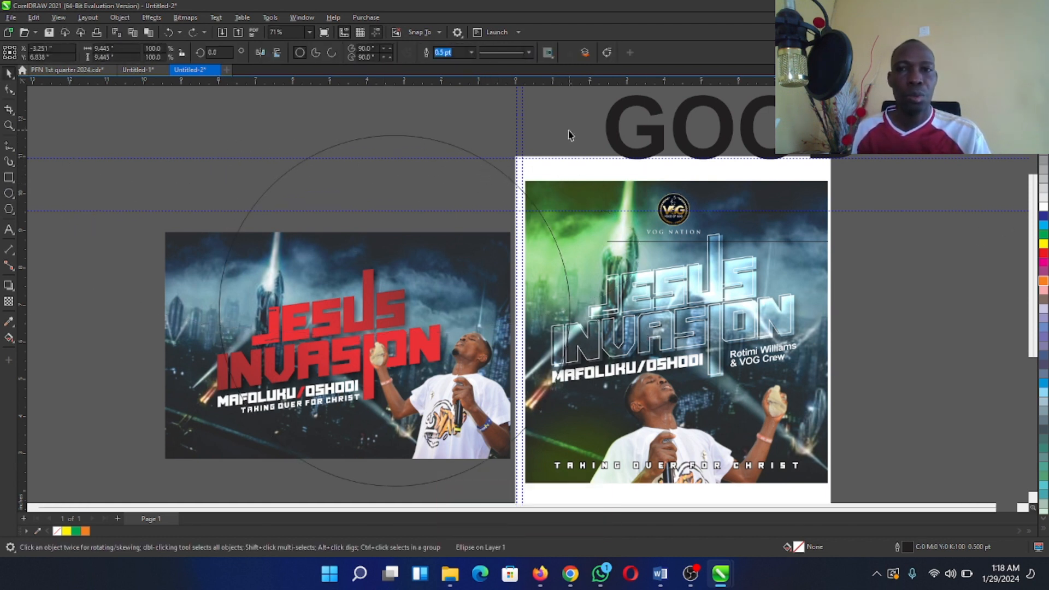
Shrink the circle about its centre and fill it yellow, and draw a red-filled ellipse about 8.1 by 2.9 inches over the flyers.
{"action": "mouse_move", "coordinate": [573, 133]}
{"action": "left_mouse_down"}
{"action": "mouse_move", "coordinate": [501, 205]}
{"action": "mouse_move", "coordinate": [629, 301]}
{"action": "mouse_move", "coordinate": [759, 310]}
{"action": "left_mouse_up"}
{"action": "left_click", "coordinate": [1043, 243]}
{"action": "key", "text": "F7"}
{"action": "left_click", "coordinate": [1043, 233]}
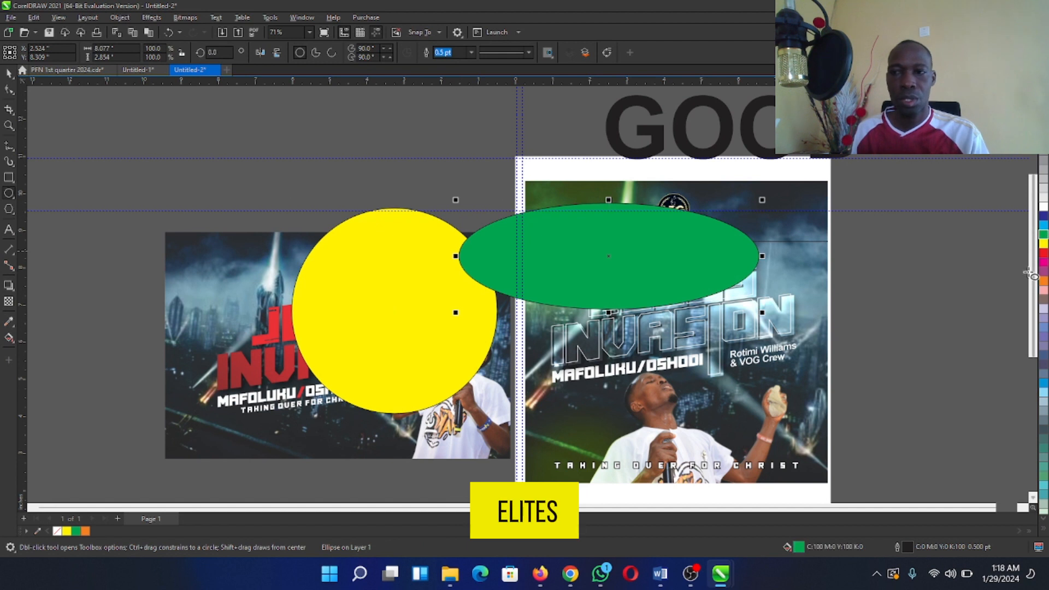
{"action": "left_click", "coordinate": [1043, 253]}
Delete the yellow circle and the red ellipse covering the flyers.
{"action": "key", "text": "space"}
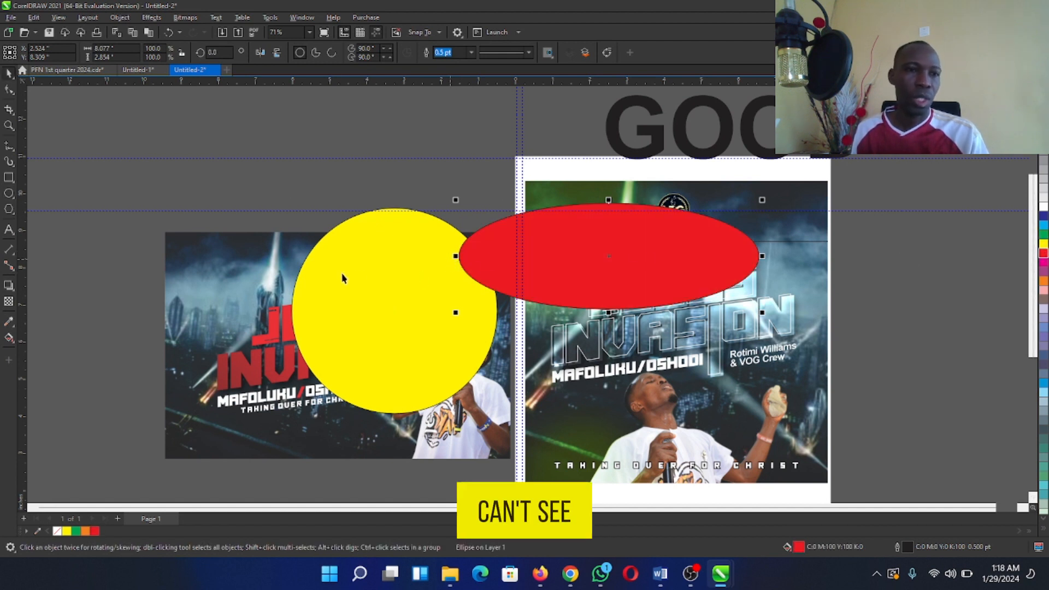
{"action": "left_click", "coordinate": [403, 269], "text": "shift"}
{"action": "key", "text": "Delete"}
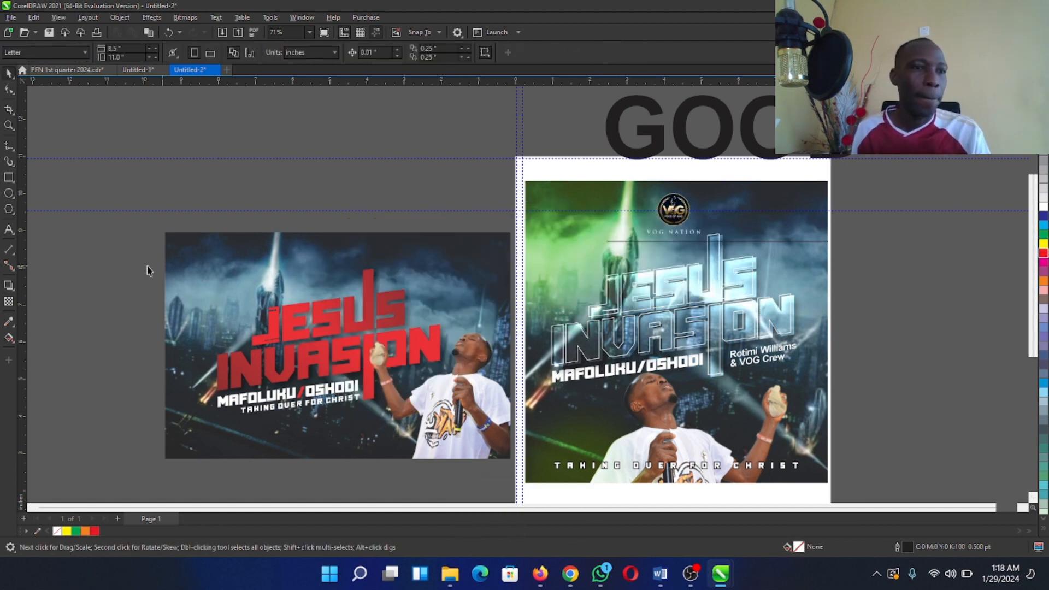
Draw a pentagon about 7.1 by 6.7 inches over the landscape flyer, pulling its side nodes inward to form a yellow-filled star.
{"action": "left_click", "coordinate": [10, 209]}
{"action": "left_click_drag", "start_coordinate": [98, 127], "coordinate": [368, 379]}
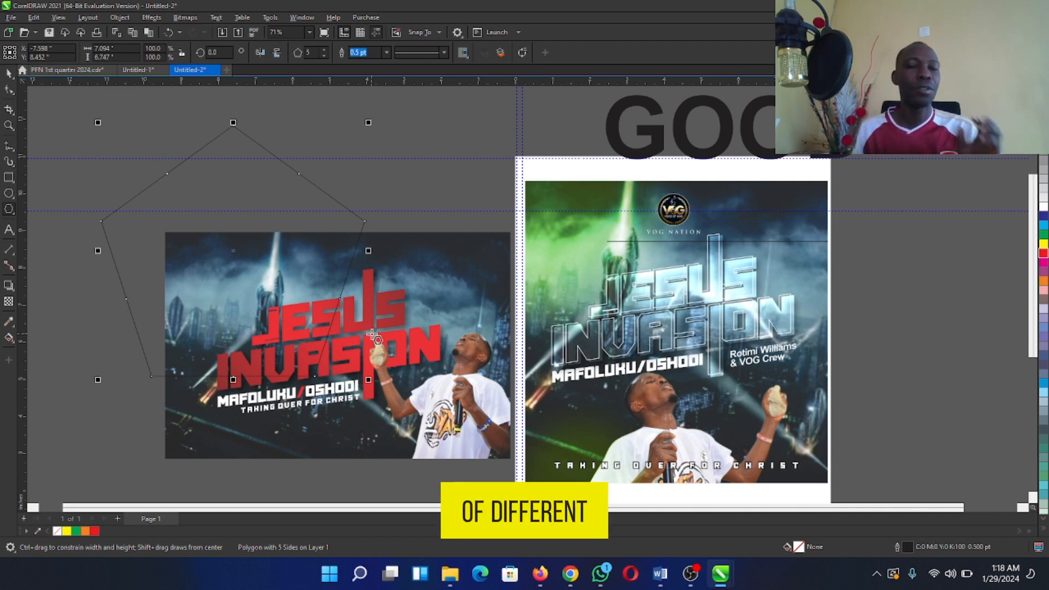
{"action": "left_click", "coordinate": [12, 91]}
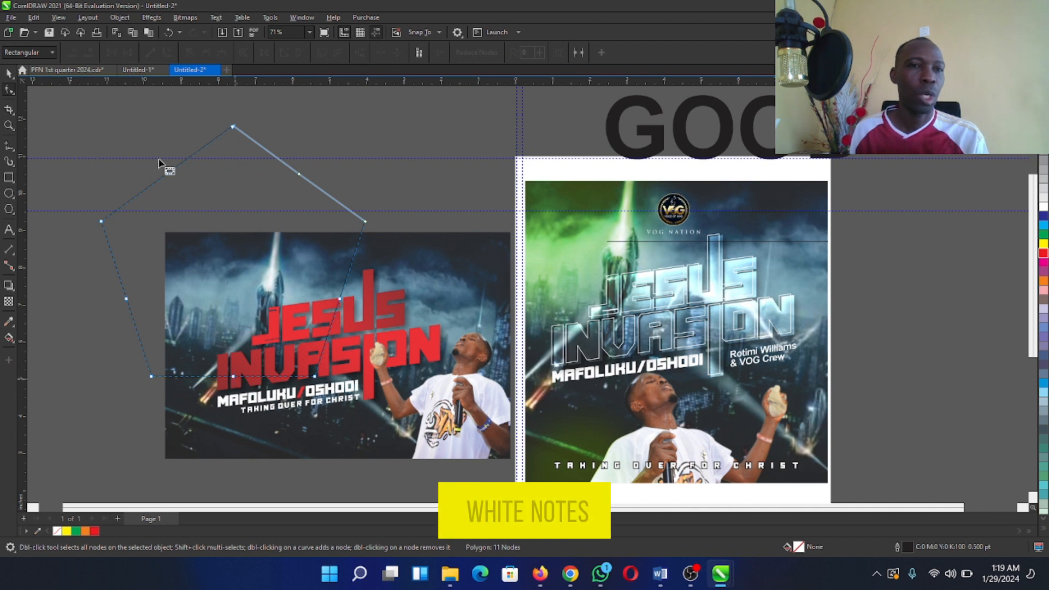
{"action": "left_click_drag", "start_coordinate": [167, 176], "coordinate": [206, 226]}
{"action": "left_click", "coordinate": [1043, 245]}
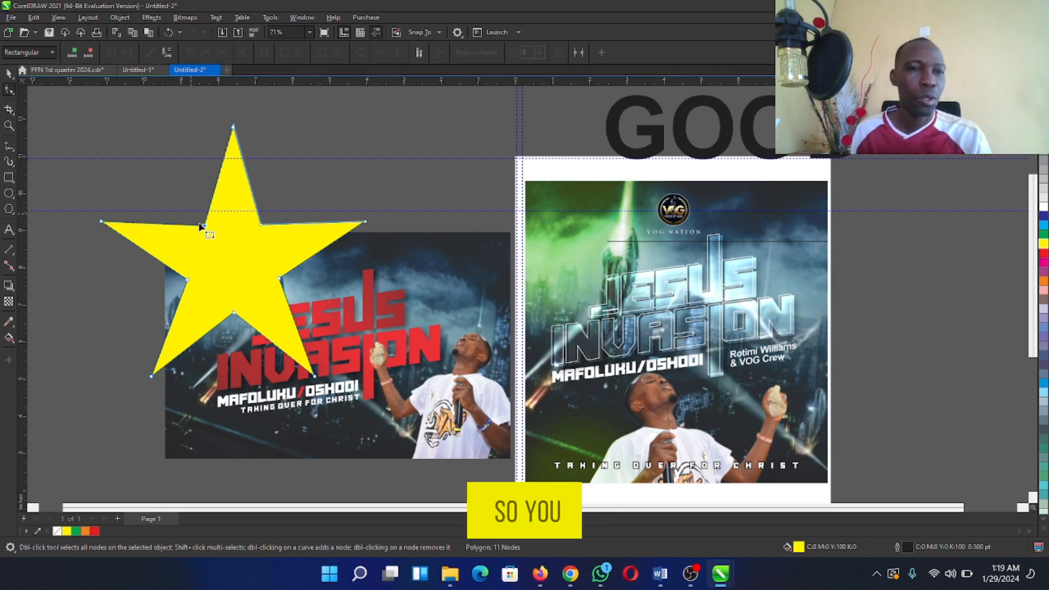
Narrow the yellow star's arms by moving its inner nodes closer to the centre.
{"action": "left_click_drag", "start_coordinate": [204, 224], "coordinate": [215, 239]}
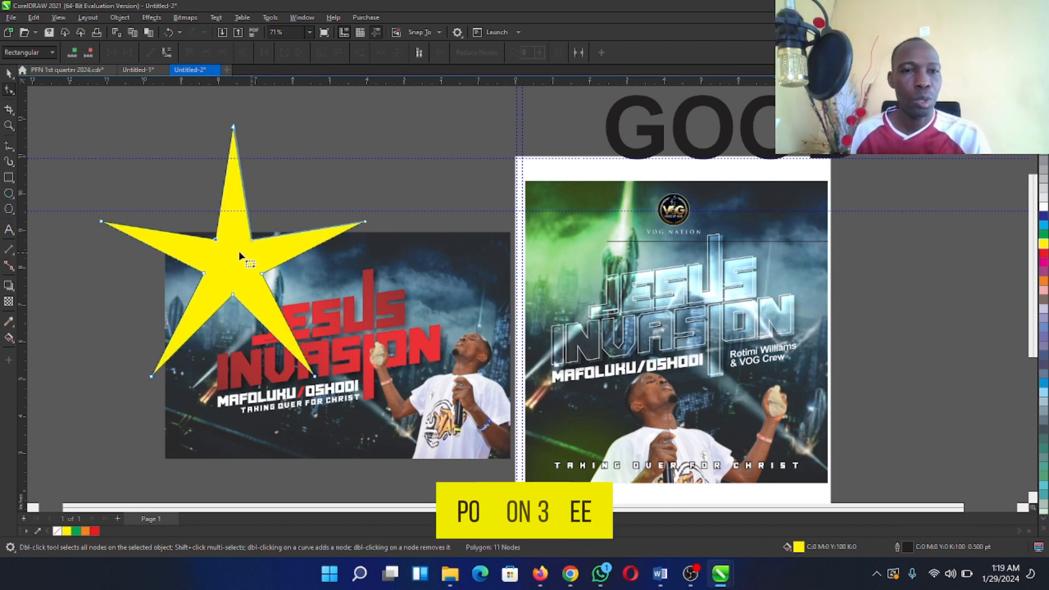
{"action": "left_click_drag", "start_coordinate": [216, 240], "coordinate": [221, 248]}
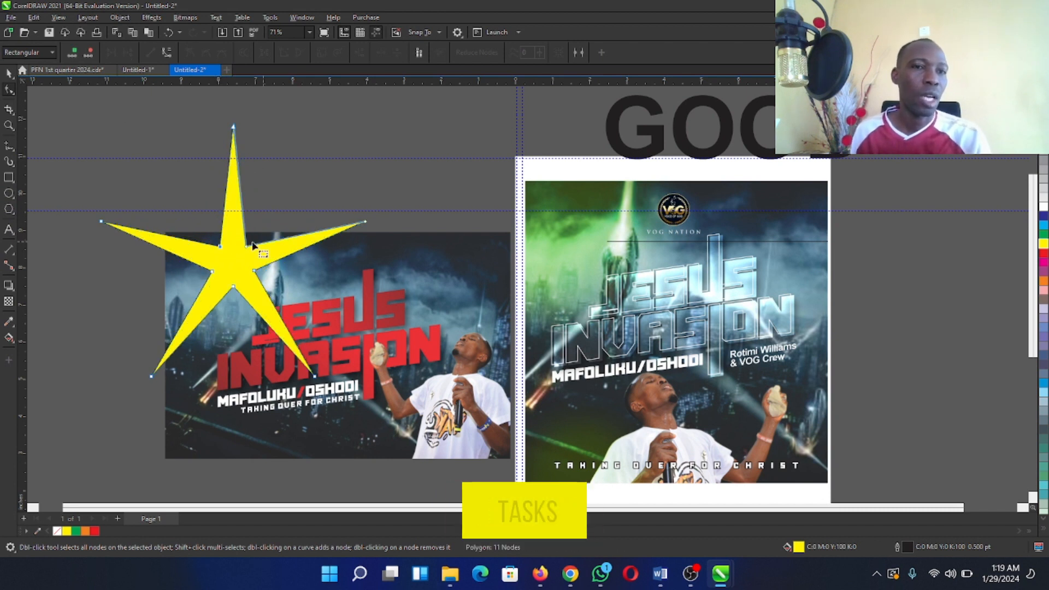
{"action": "key", "text": "space"}
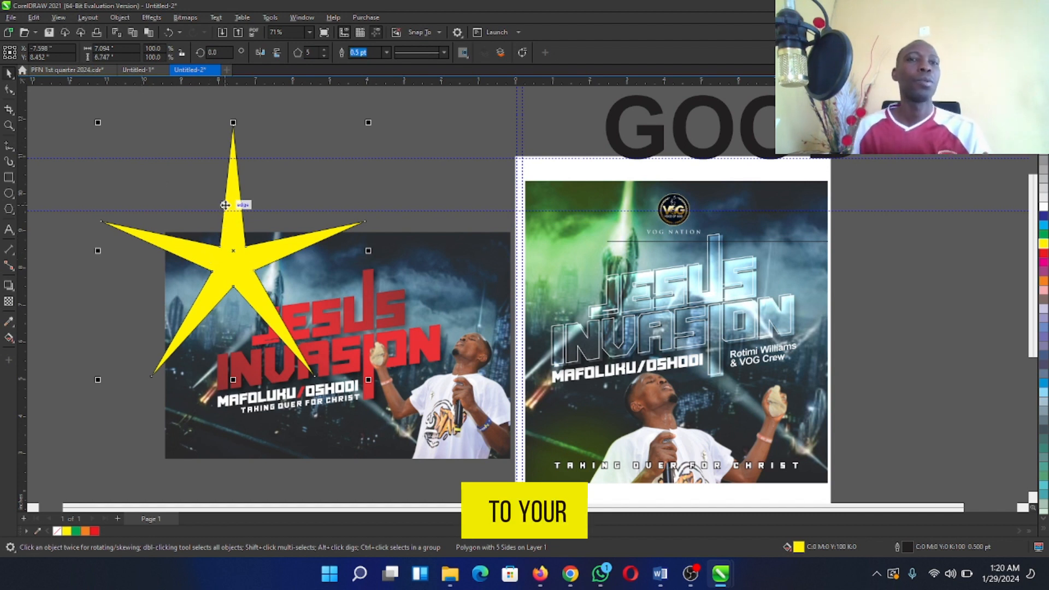
Raise the yellow star's number of points one by one to 19, and set it to 50.
{"action": "left_click", "coordinate": [324, 50]}
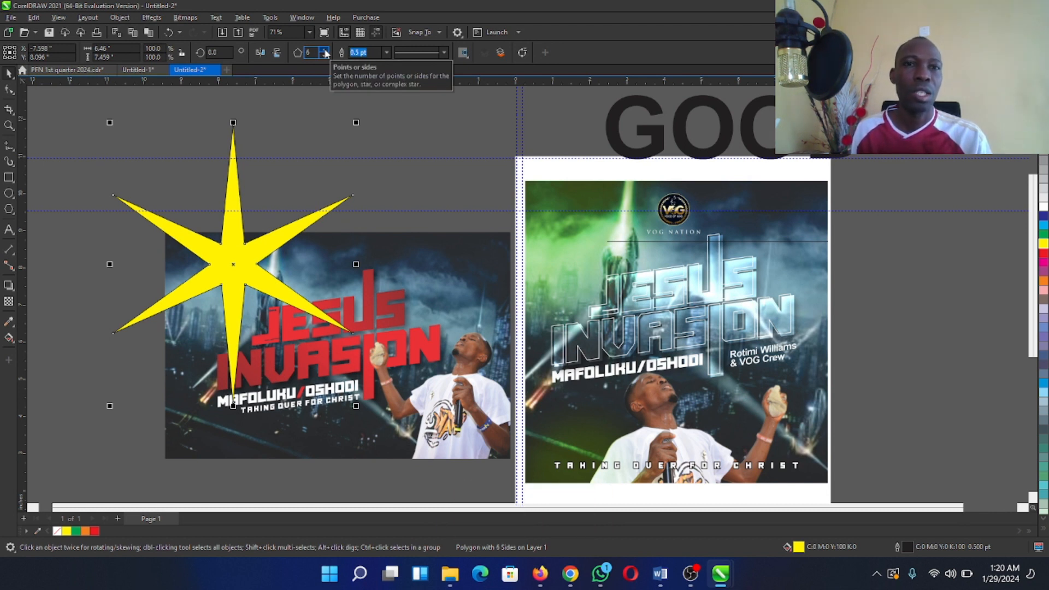
{"action": "left_click", "coordinate": [325, 51]}
{"action": "left_click", "coordinate": [324, 51]}
{"action": "left_click", "coordinate": [325, 51]}
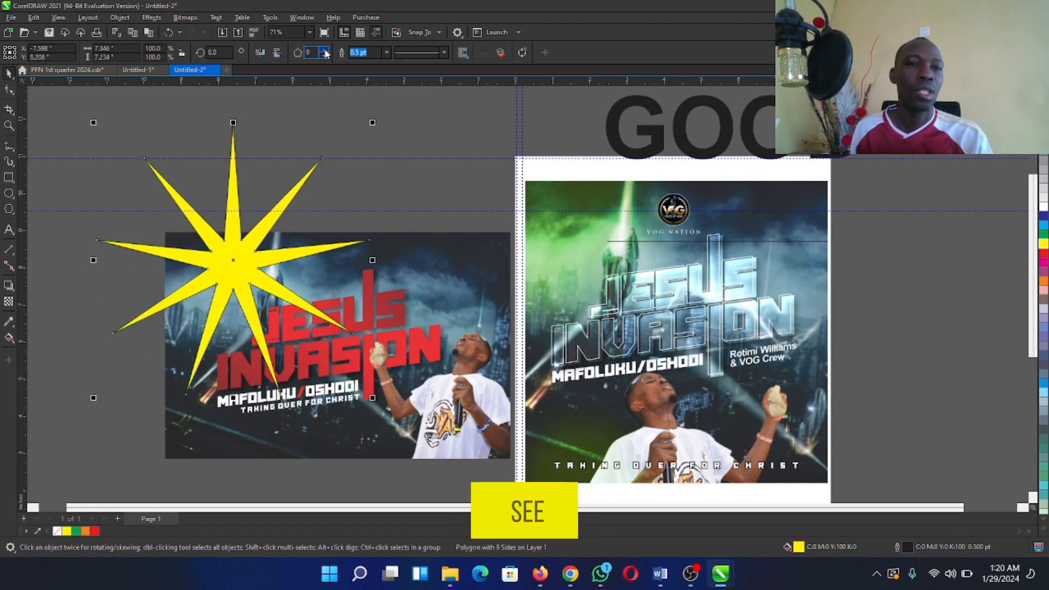
{"action": "left_click", "coordinate": [324, 50]}
{"action": "left_click", "coordinate": [325, 50]}
{"action": "left_click", "coordinate": [324, 51]}
{"action": "left_click", "coordinate": [325, 50]}
{"action": "left_click", "coordinate": [325, 50]}
{"action": "left_click", "coordinate": [324, 50]}
{"action": "left_click", "coordinate": [324, 50]}
{"action": "left_click", "coordinate": [325, 51]}
{"action": "left_click", "coordinate": [325, 50]}
{"action": "left_click", "coordinate": [324, 50]}
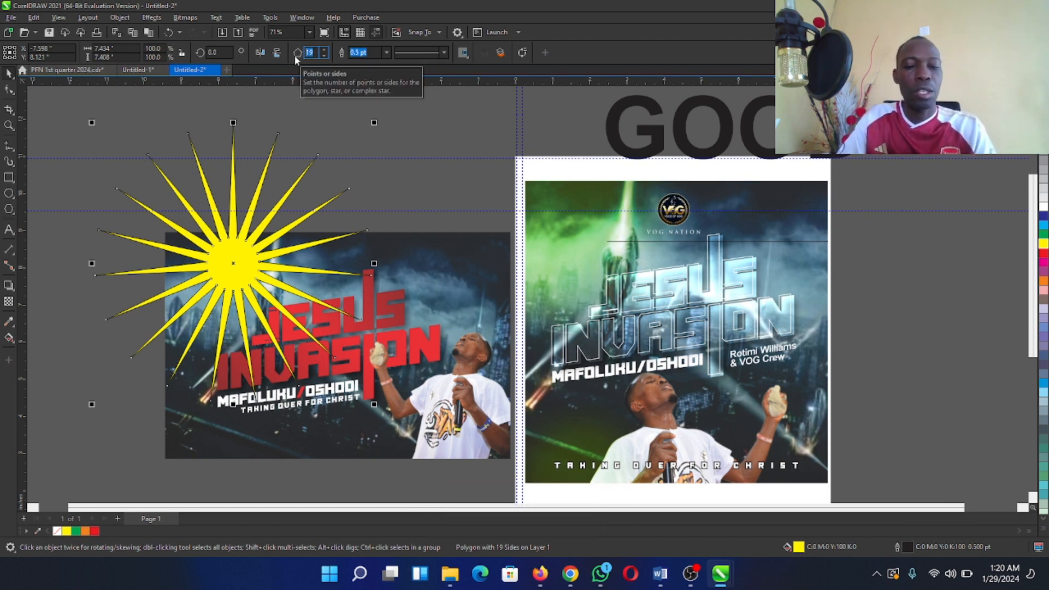
{"action": "type", "text": "50"}
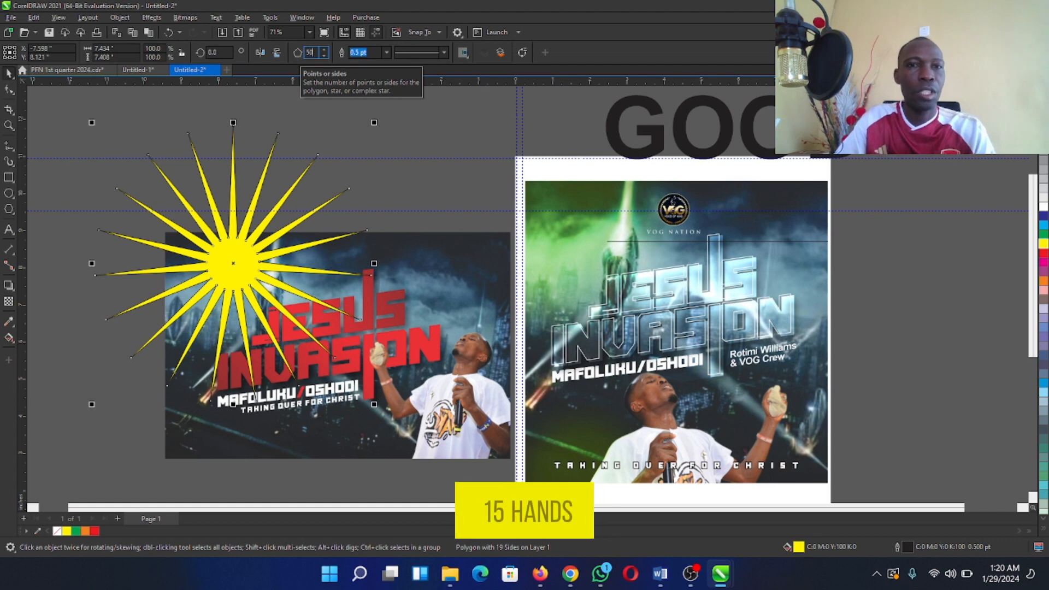
{"action": "key", "text": "Return"}
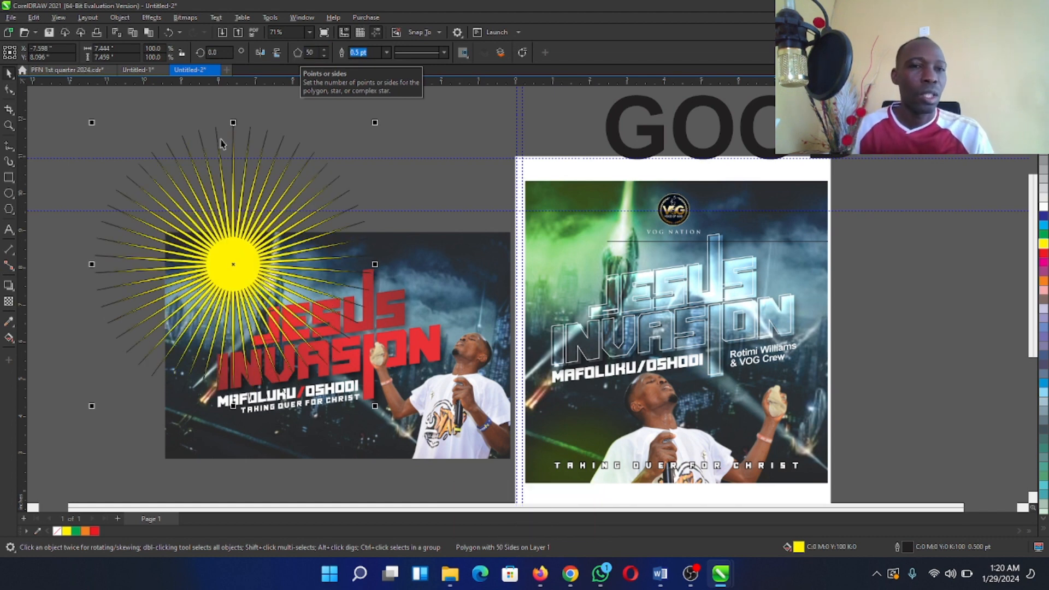
Reshape the 50-point star by moving its inner nodes with the Shape tool.
{"action": "right_click", "coordinate": [1044, 105]}
{"action": "left_click", "coordinate": [8, 90]}
{"action": "left_click", "coordinate": [221, 244]}
{"action": "left_click_drag", "start_coordinate": [216, 242], "coordinate": [307, 201]}
{"action": "left_click_drag", "start_coordinate": [195, 199], "coordinate": [334, 231]}
{"action": "key", "text": "space"}
Fill the reshaped star with cyan and delete the star artwork from the canvas.
{"action": "left_click_drag", "start_coordinate": [250, 196], "coordinate": [549, 213]}
{"action": "left_click", "coordinate": [1044, 225]}
{"action": "left_click_drag", "start_coordinate": [587, 258], "coordinate": [307, 181]}
{"action": "key", "text": "Delete"}
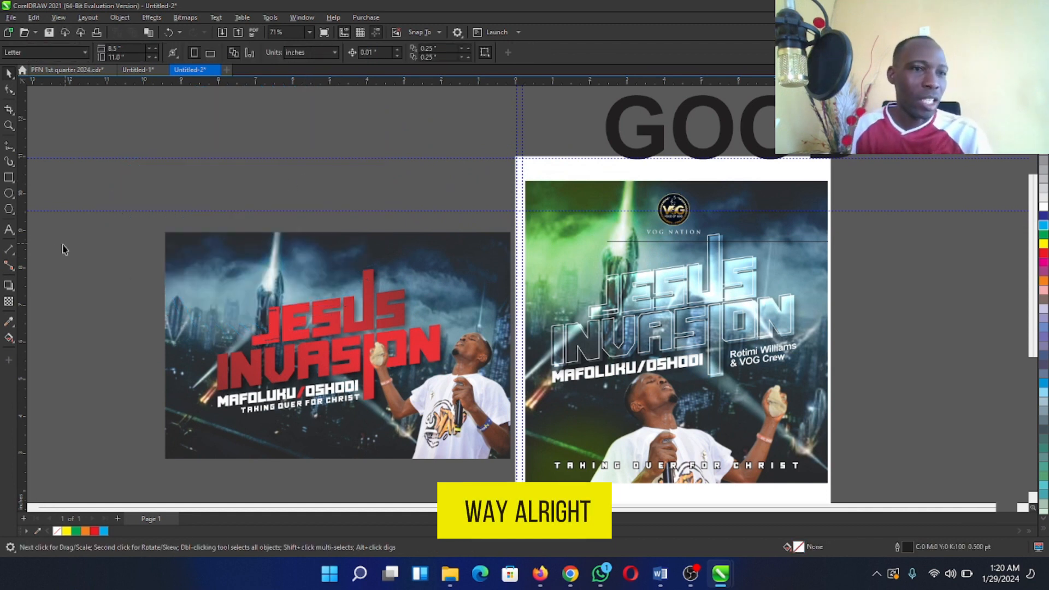
Add the text "Graphics Empire" in Arial above the landscape flyer and enlarge it to about 7.8 inches wide.
{"action": "left_click", "coordinate": [9, 230]}
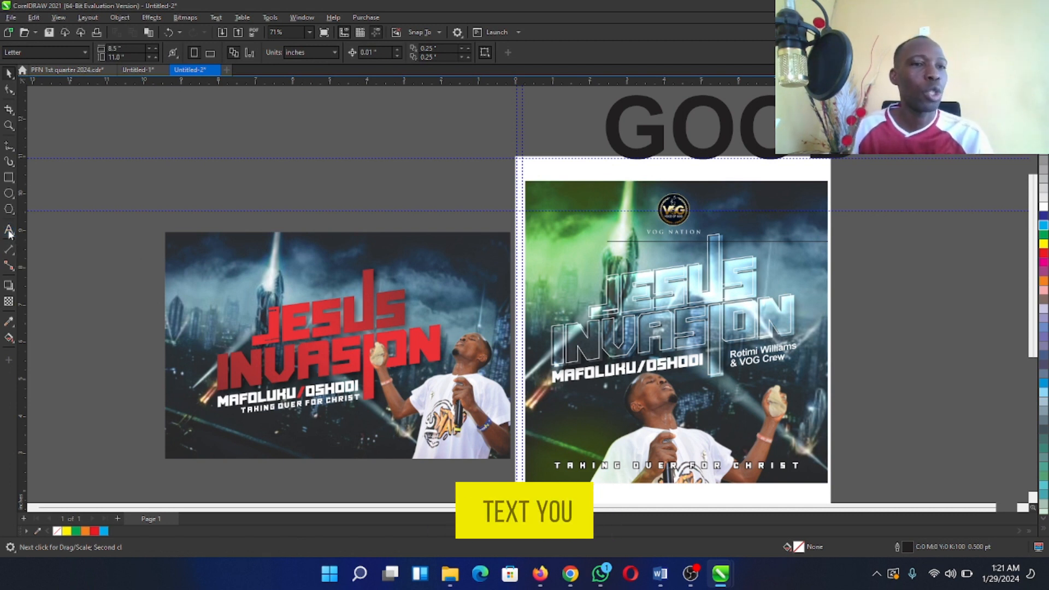
{"action": "left_click", "coordinate": [344, 190]}
{"action": "type", "text": "Gra"}
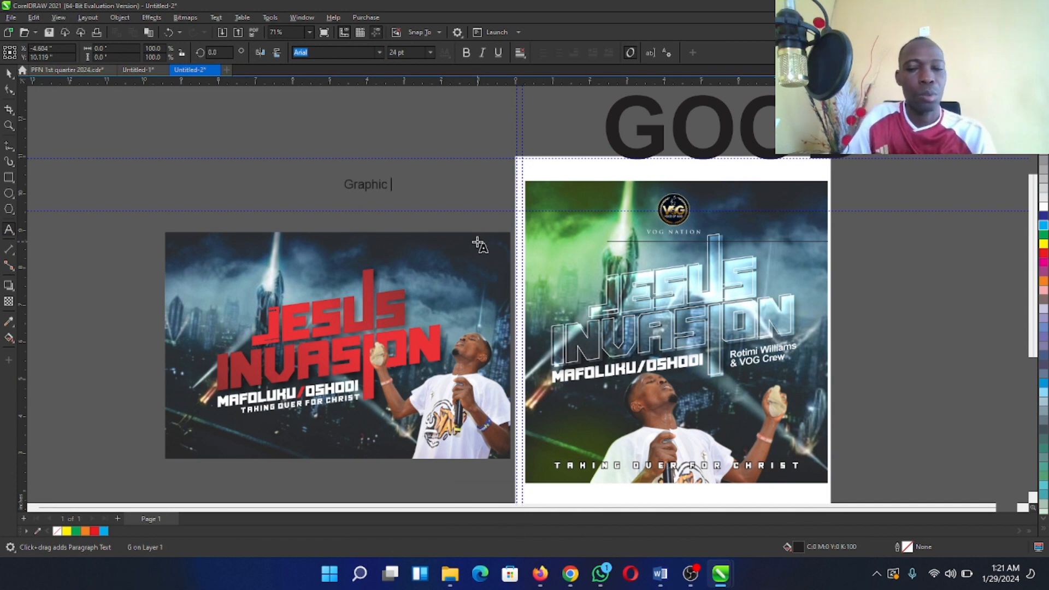
{"action": "type", "text": "phics Empire"}
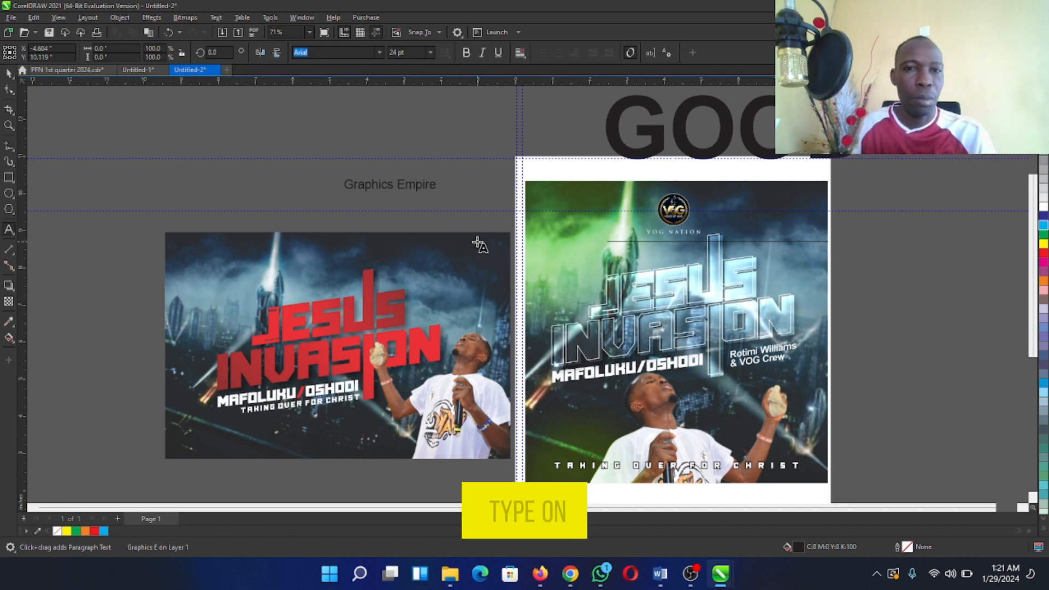
{"action": "key", "text": "ctrl+space"}
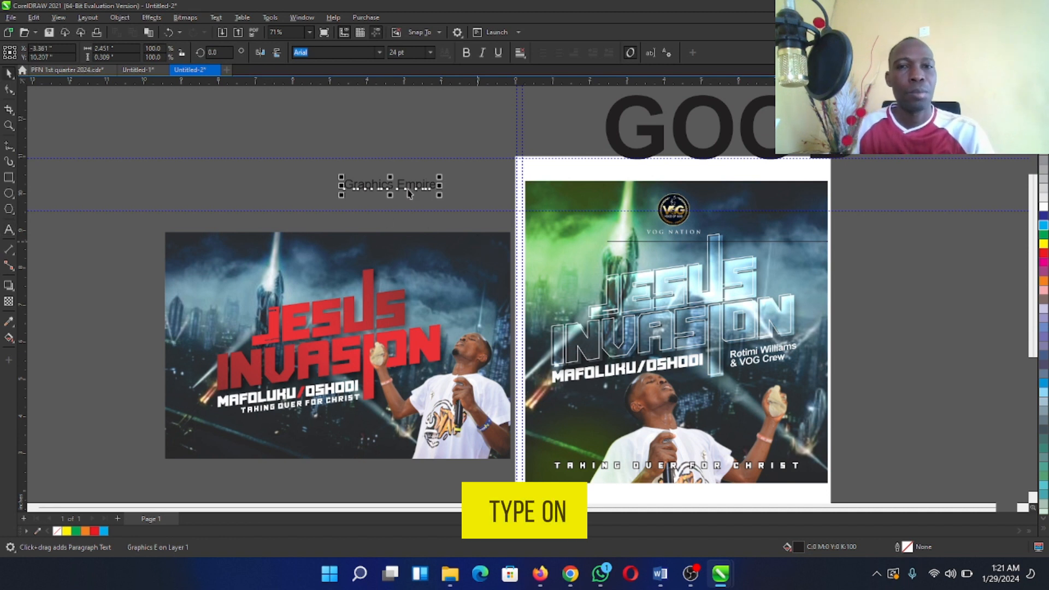
{"action": "left_click_drag", "start_coordinate": [527, 248], "coordinate": [640, 220]}
{"action": "left_click_drag", "start_coordinate": [565, 199], "coordinate": [371, 199]}
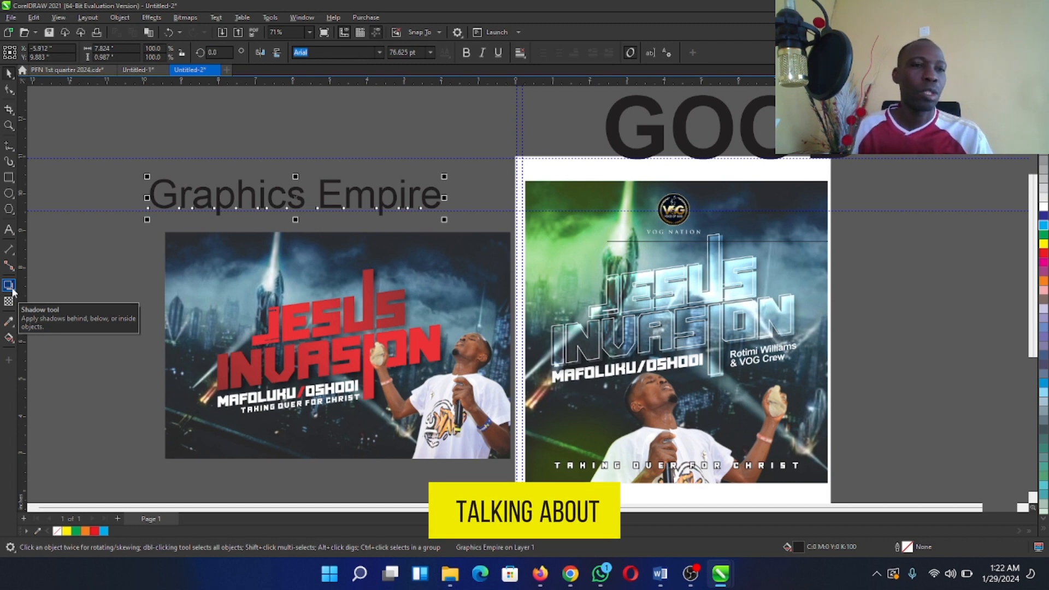
Examine the shadows behind the red title lettering and the white text on the portrait flyer at close range.
{"action": "left_click", "coordinate": [9, 125]}
{"action": "left_click_drag", "start_coordinate": [357, 283], "coordinate": [448, 358]}
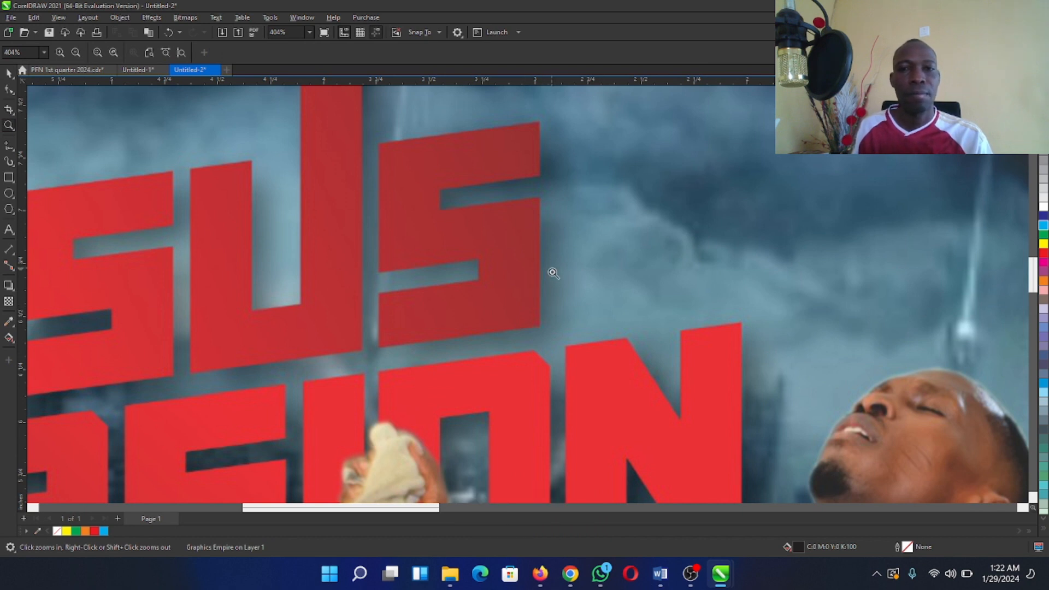
{"action": "left_click_drag", "start_coordinate": [510, 281], "coordinate": [609, 362]}
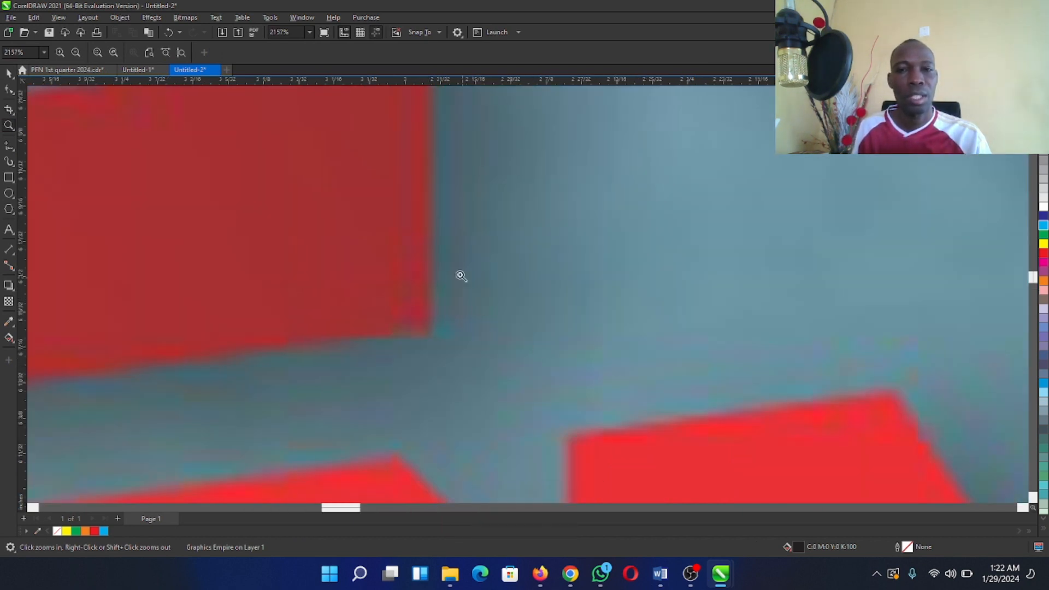
{"action": "right_click", "coordinate": [425, 251]}
{"action": "right_click", "coordinate": [437, 252]}
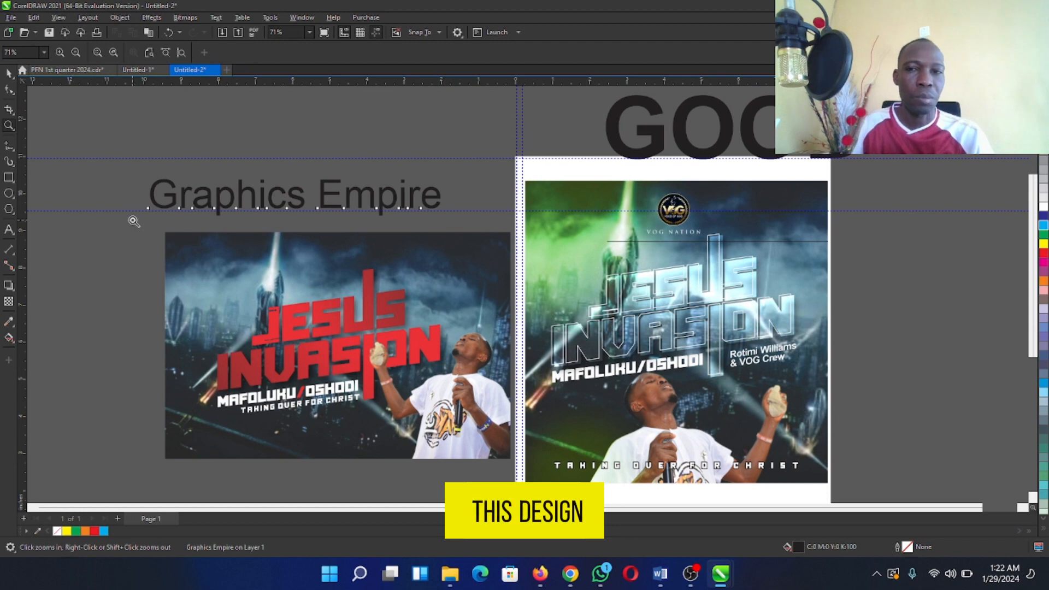
{"action": "left_click_drag", "start_coordinate": [827, 308], "coordinate": [756, 369]}
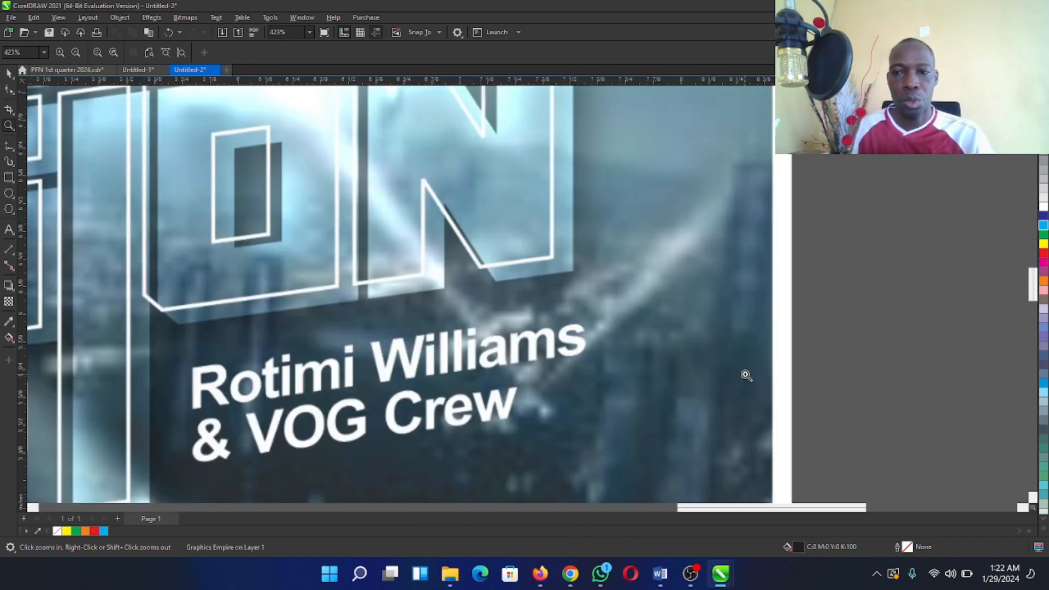
{"action": "right_click", "coordinate": [584, 272]}
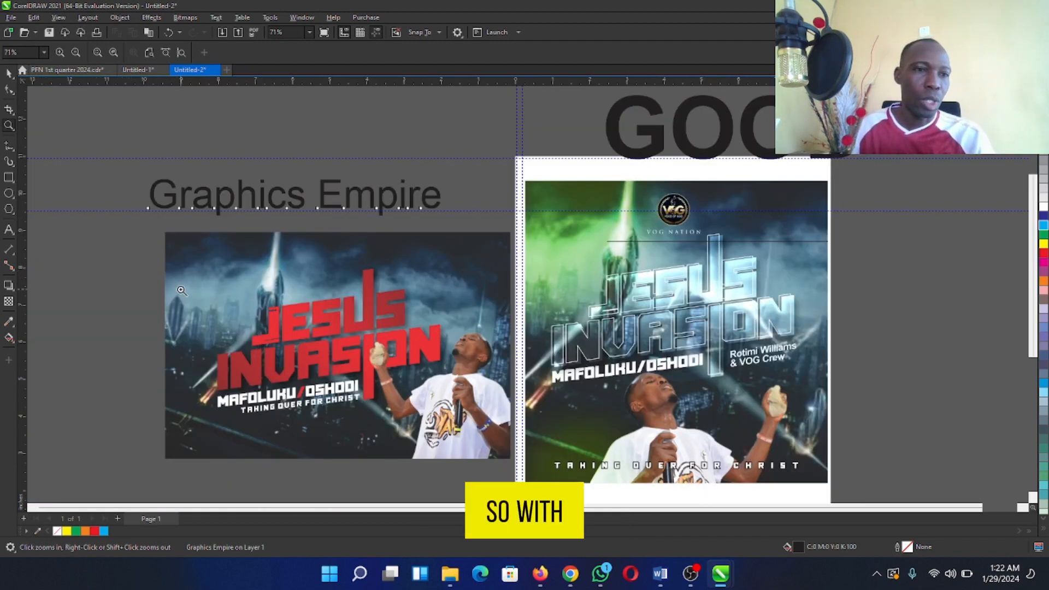
{"action": "left_click", "coordinate": [10, 230]}
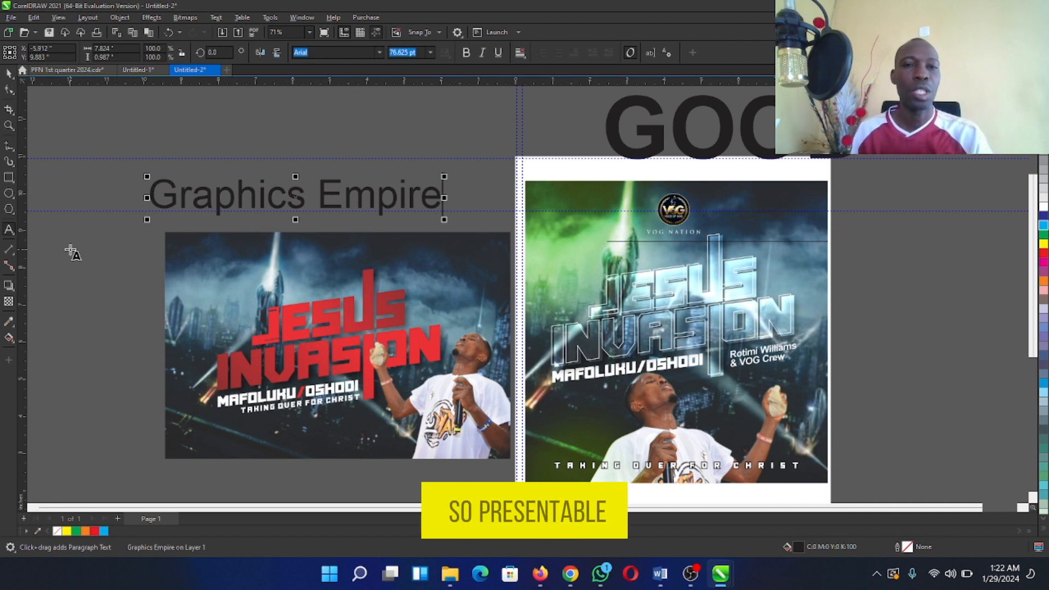
{"action": "left_click", "coordinate": [9, 73]}
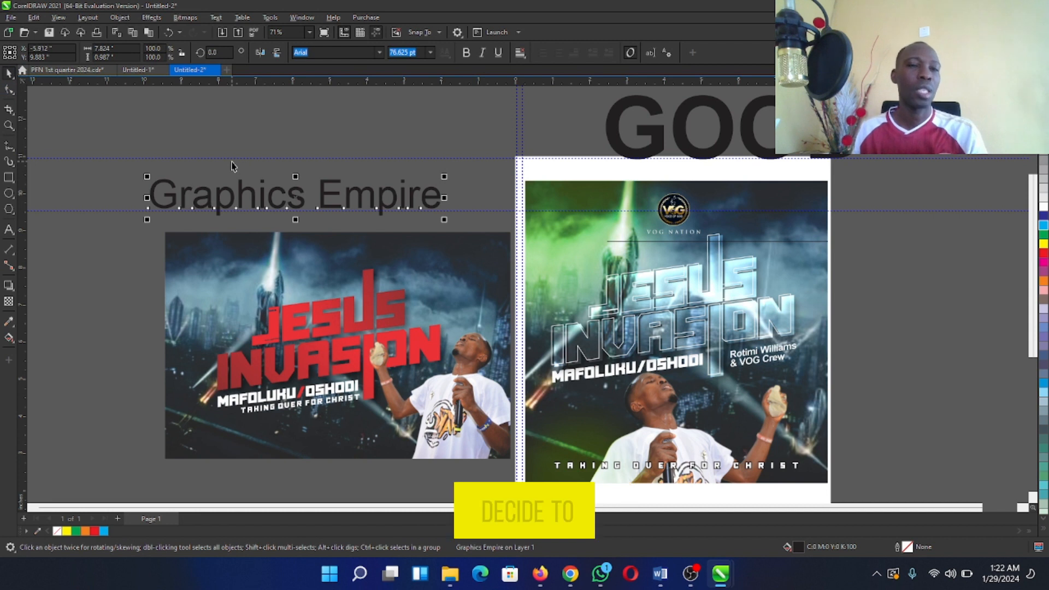
{"action": "left_click", "coordinate": [9, 285]}
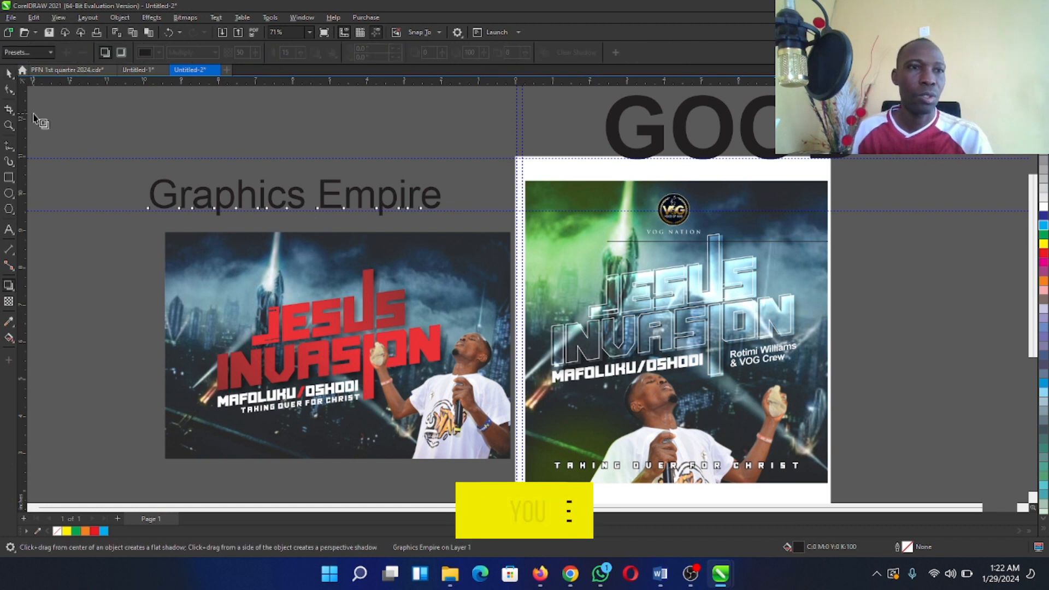
Format the "Graphics Empire" text in white Gotham Black and move it slightly higher above the landscape flyer.
{"action": "left_click", "coordinate": [10, 73]}
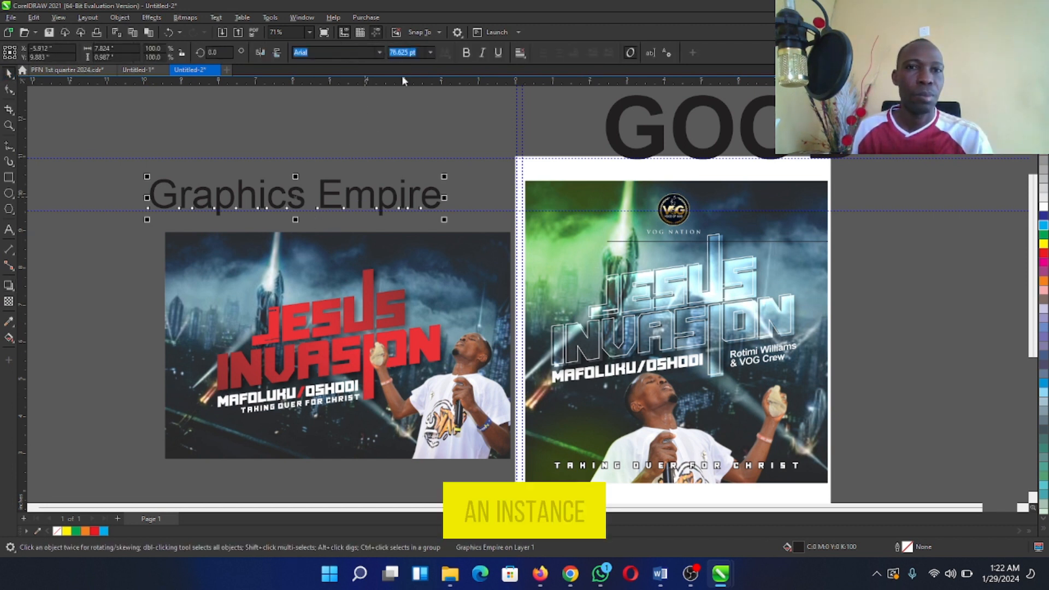
{"action": "left_click", "coordinate": [379, 53]}
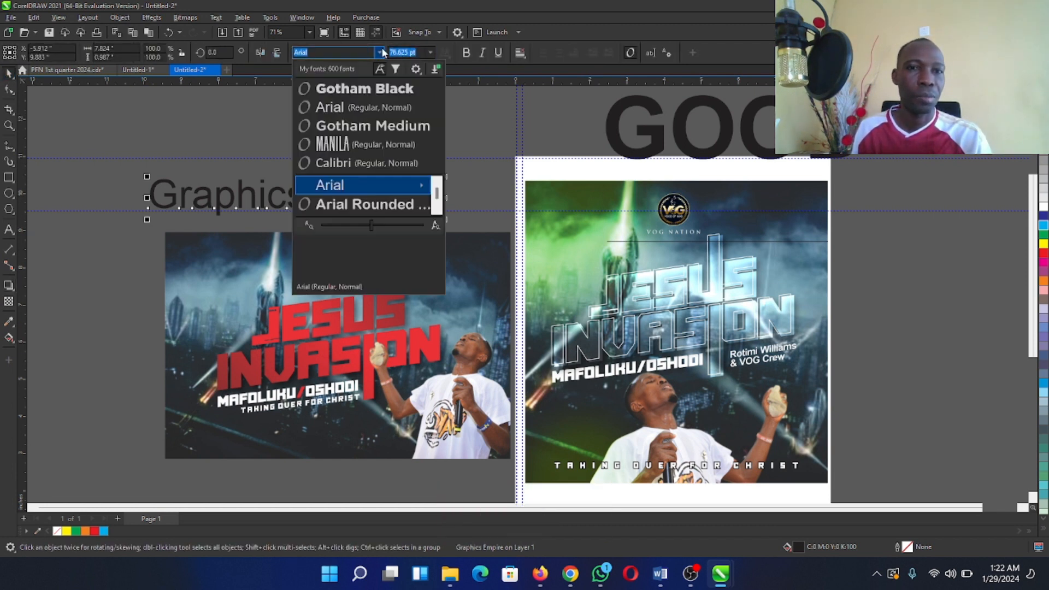
{"action": "left_click", "coordinate": [377, 96]}
{"action": "left_click", "coordinate": [1043, 207]}
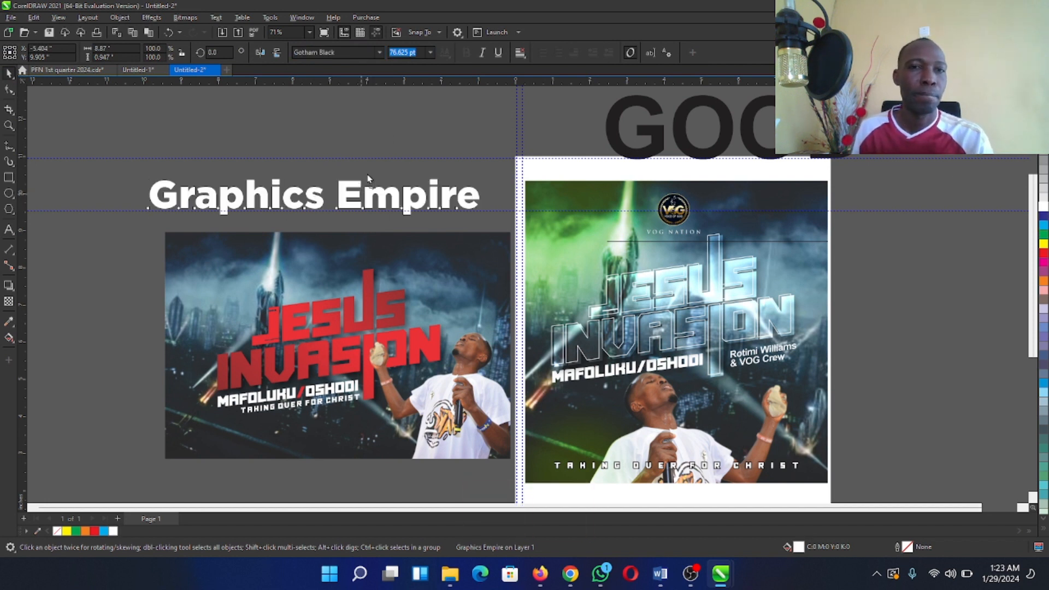
{"action": "left_click_drag", "start_coordinate": [379, 180], "coordinate": [390, 146]}
Break "Graphics Empire" into two lines before "Empire" and tighten the spacing between the lines.
{"action": "left_click", "coordinate": [9, 231]}
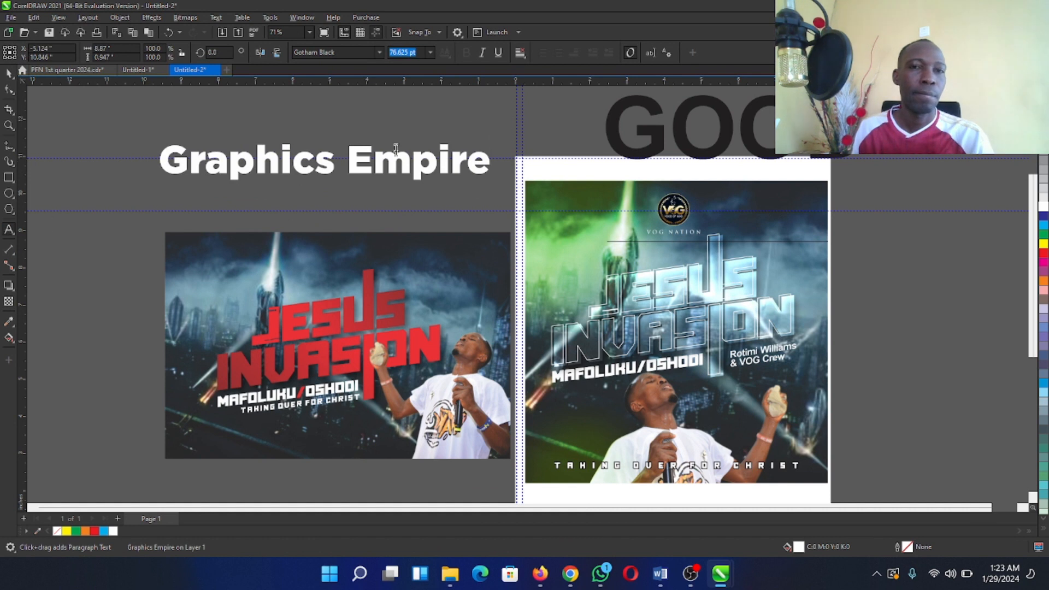
{"action": "left_click", "coordinate": [364, 160]}
{"action": "key", "text": "Return"}
{"action": "key", "text": "ctrl+space"}
{"action": "key", "text": "F10"}
{"action": "left_click_drag", "start_coordinate": [156, 231], "coordinate": [156, 218]}
{"action": "key", "text": "space"}
Apply a drop shadow to the two-line "Graphics Empire" text, cast diagonally down and to the right.
{"action": "left_click", "coordinate": [10, 125]}
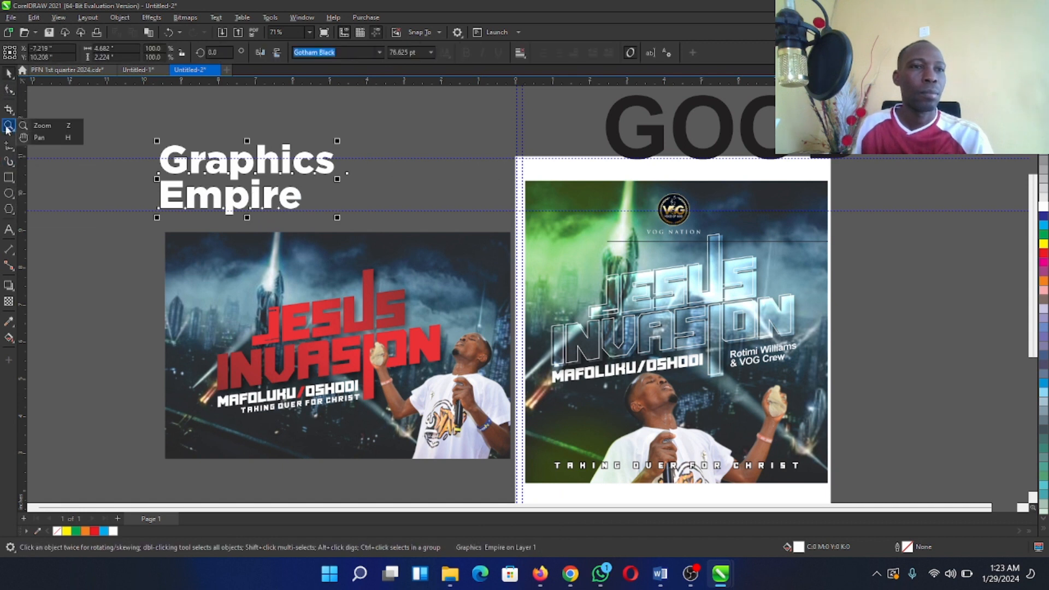
{"action": "left_click_drag", "start_coordinate": [124, 119], "coordinate": [388, 254]}
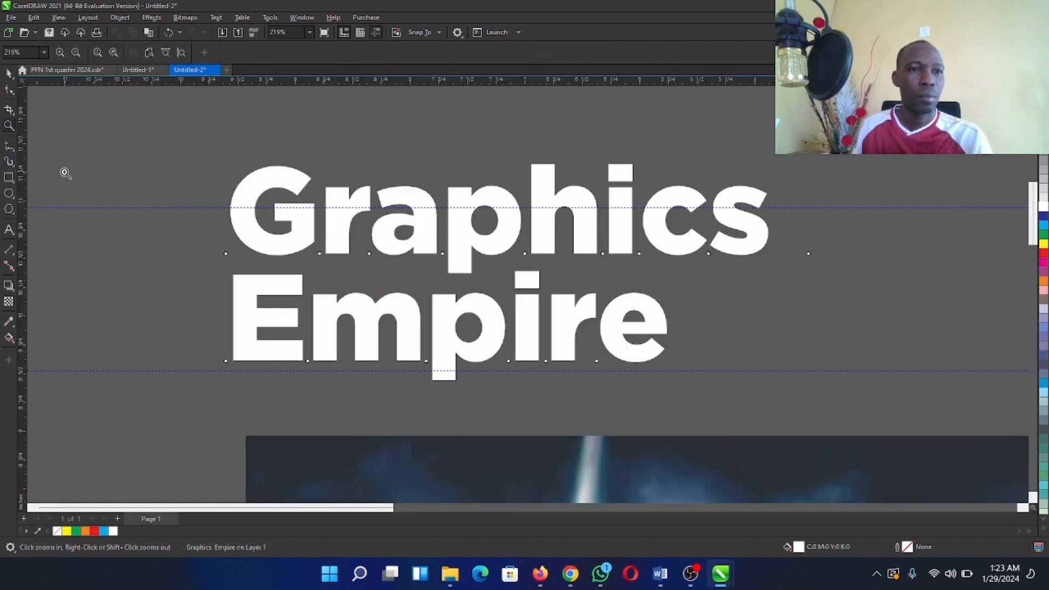
{"action": "left_click", "coordinate": [9, 284]}
{"action": "left_click_drag", "start_coordinate": [499, 273], "coordinate": [606, 389]}
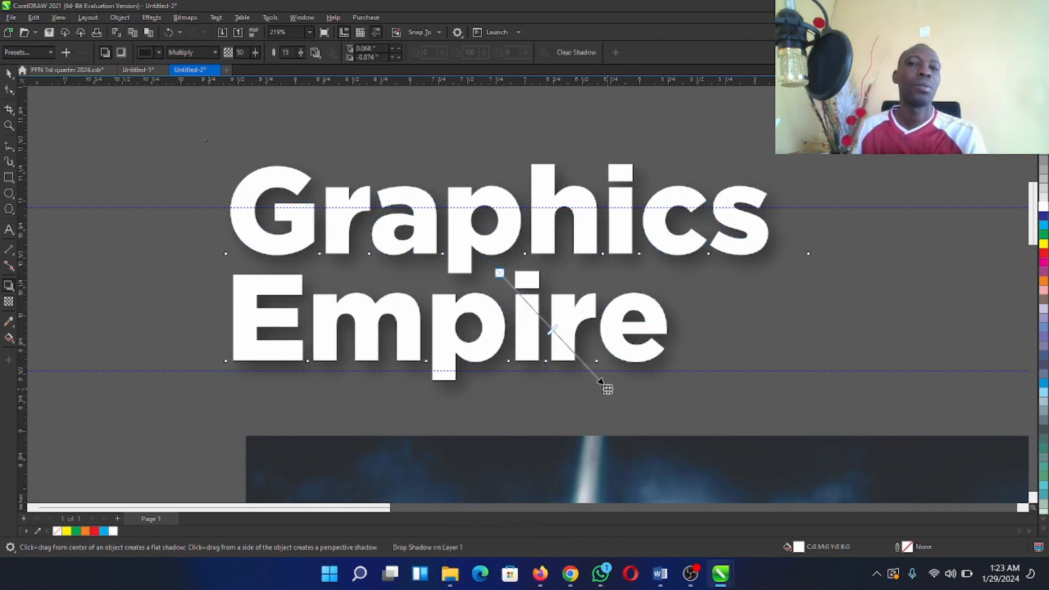
Deselect the shadowed "Graphics Empire" text and switch from the Shadow tool to the Envelope tool.
{"action": "left_click", "coordinate": [9, 125]}
{"action": "right_click", "coordinate": [650, 266]}
{"action": "key", "text": "space"}
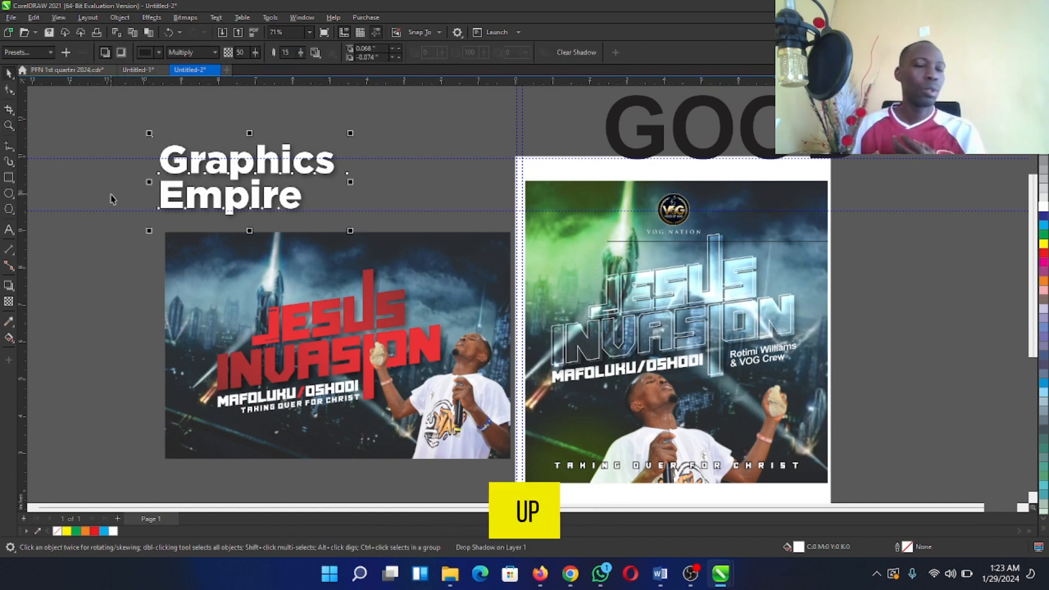
{"action": "key", "text": "Escape"}
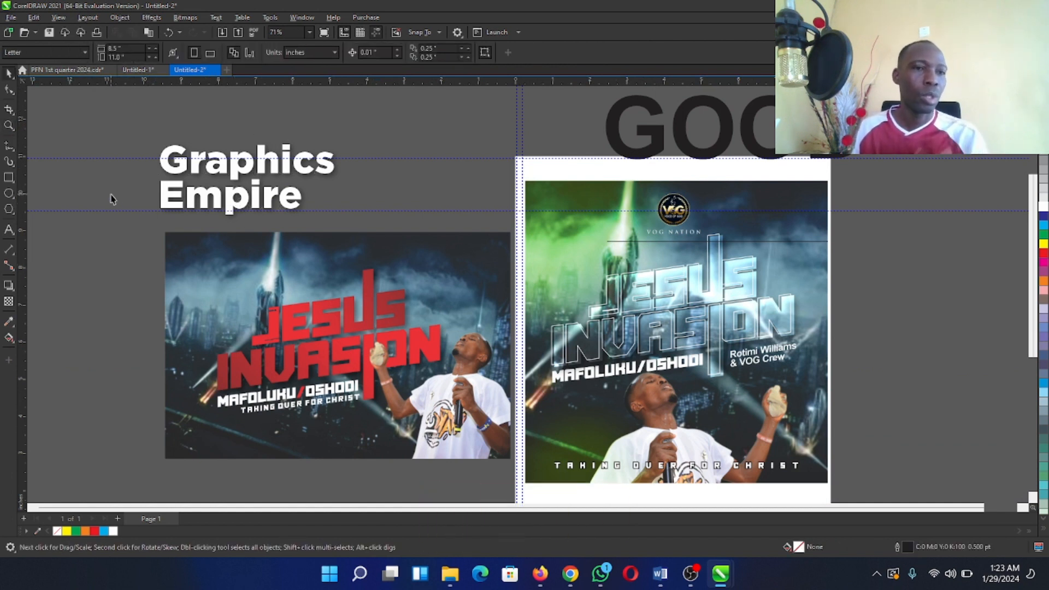
{"action": "left_click", "coordinate": [13, 290]}
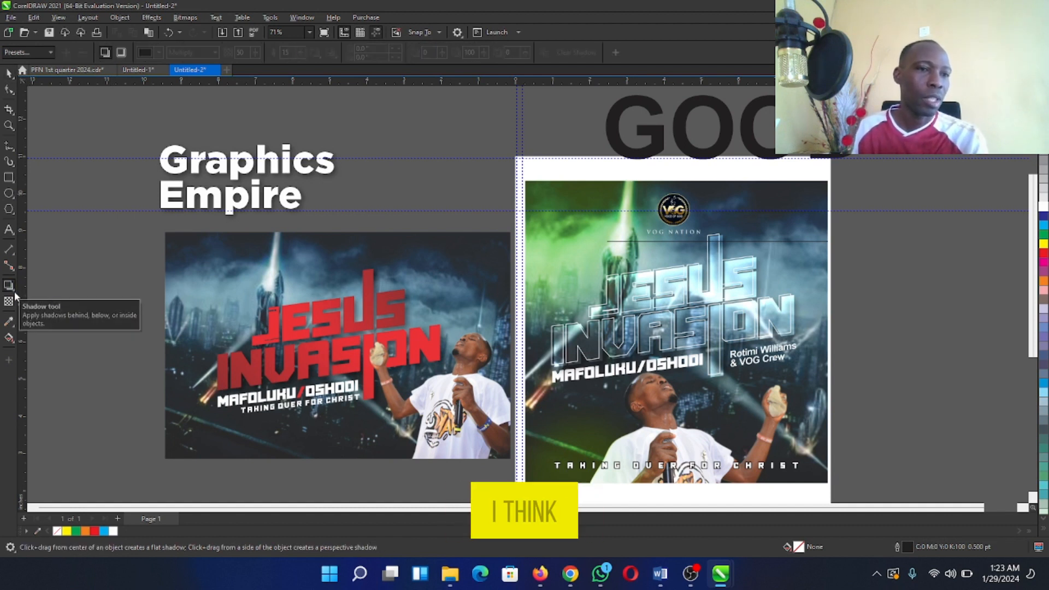
{"action": "left_click", "coordinate": [15, 293]}
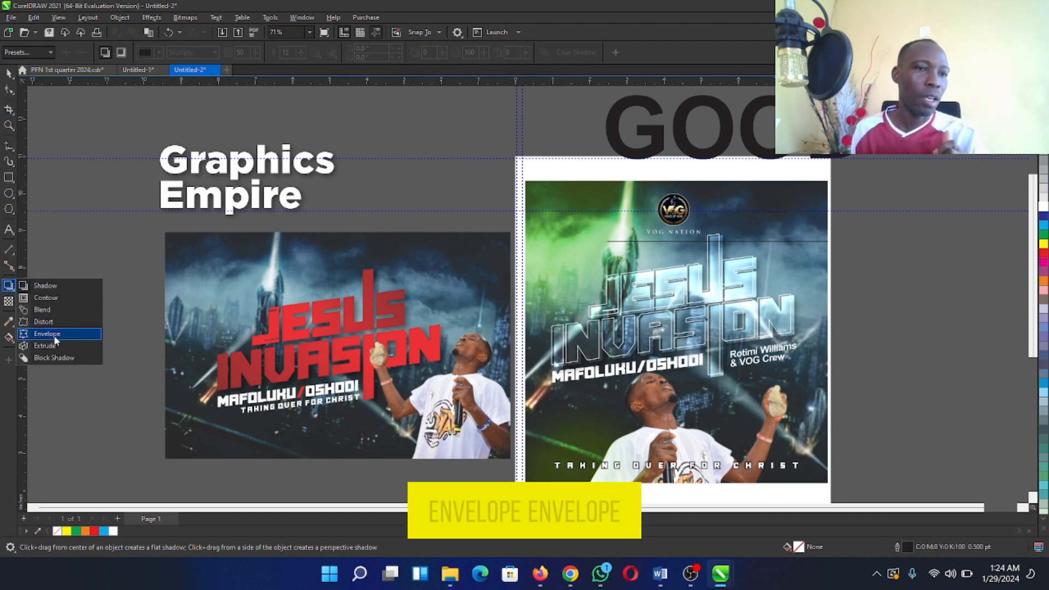
{"action": "left_click", "coordinate": [55, 336]}
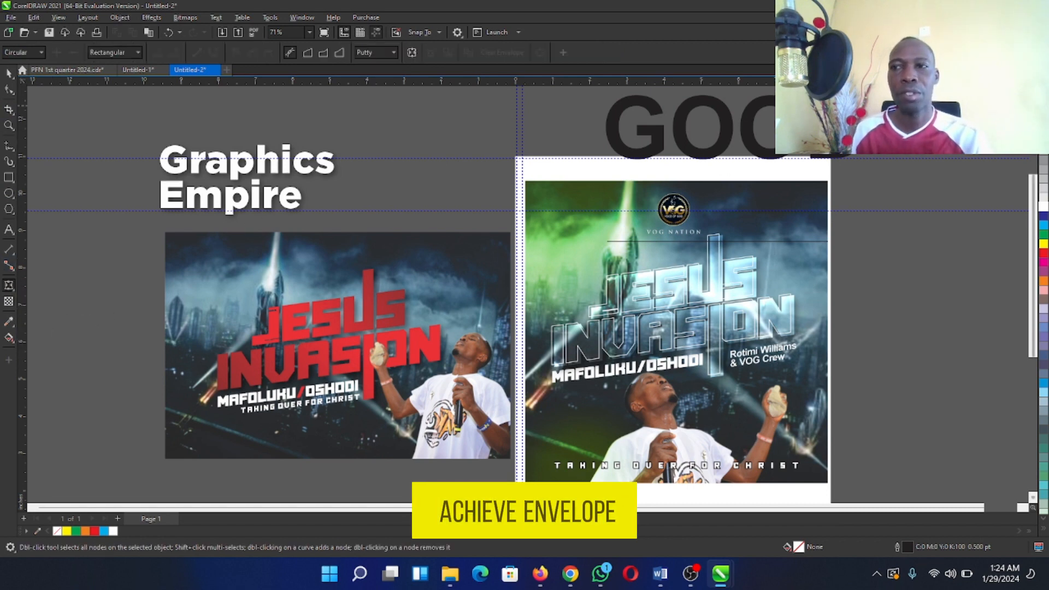
Shift the "GOOD" text left above the portrait flyer and format it in Gotham Black with tighter letter spacing.
{"action": "scroll", "coordinate": [853, 180], "scroll_direction": "up", "scroll_amount": 3}
{"action": "key", "text": "space"}
{"action": "left_click", "coordinate": [816, 203]}
{"action": "left_click_drag", "start_coordinate": [774, 197], "coordinate": [698, 176]}
{"action": "left_click", "coordinate": [378, 52]}
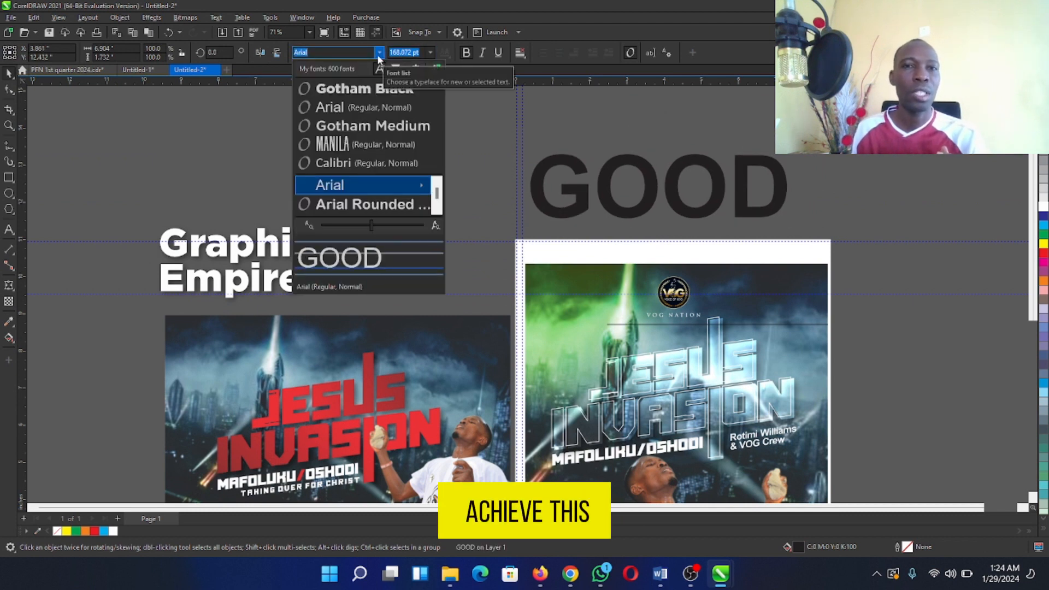
{"action": "left_click", "coordinate": [363, 88]}
{"action": "left_click", "coordinate": [9, 90]}
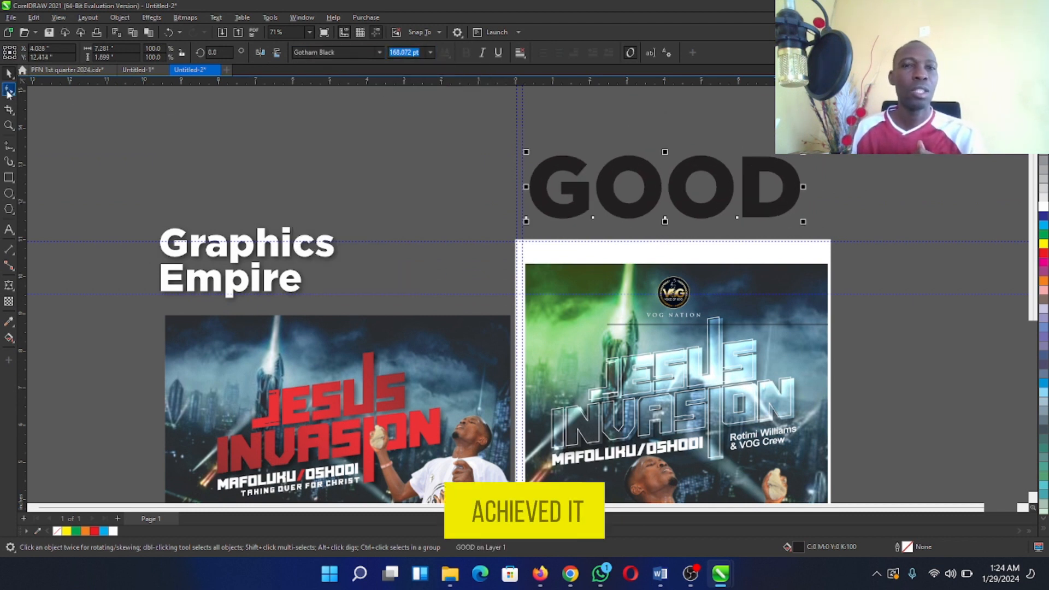
{"action": "left_click_drag", "start_coordinate": [802, 219], "coordinate": [784, 218]}
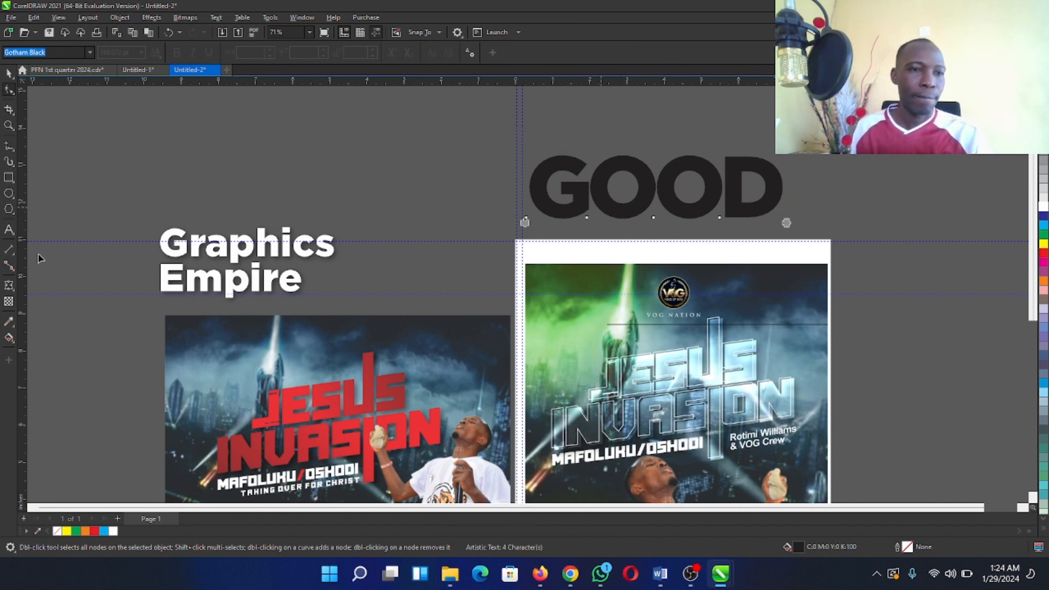
Bulge "GOOD" outward at its top and bottom centre with an envelope and stretch it to 10.57 inches wide.
{"action": "left_click", "coordinate": [9, 285]}
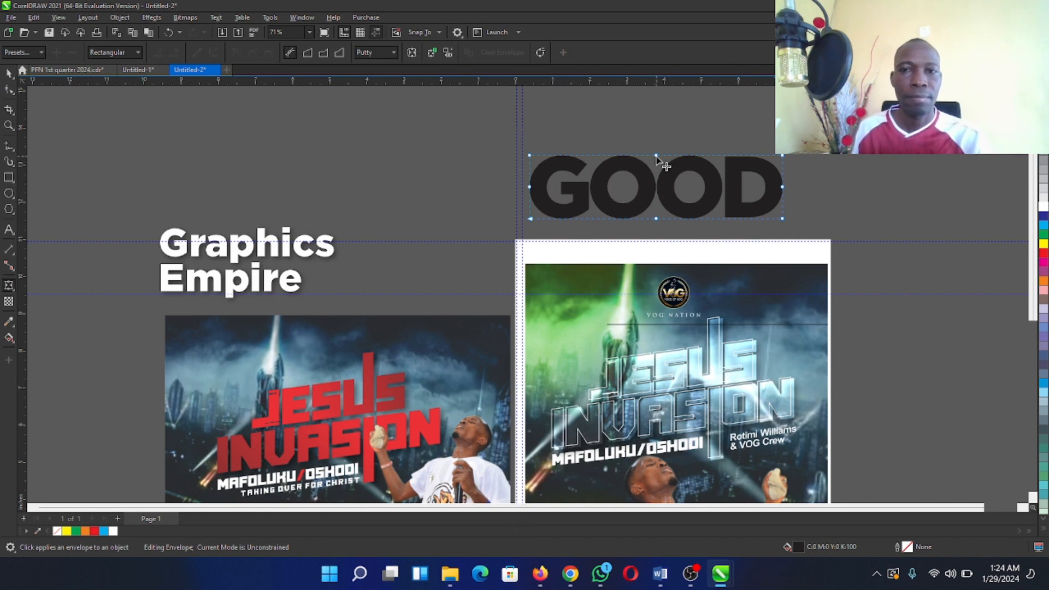
{"action": "left_click_drag", "start_coordinate": [656, 157], "coordinate": [656, 103]}
{"action": "left_click", "coordinate": [656, 209]}
{"action": "left_click_drag", "start_coordinate": [656, 218], "coordinate": [653, 272]}
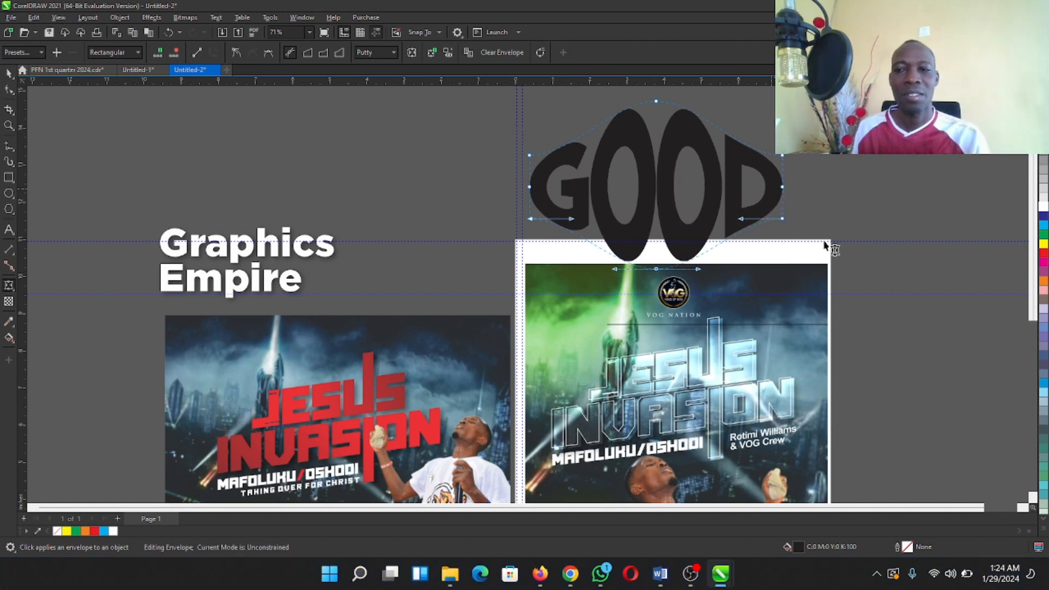
{"action": "key", "text": "space"}
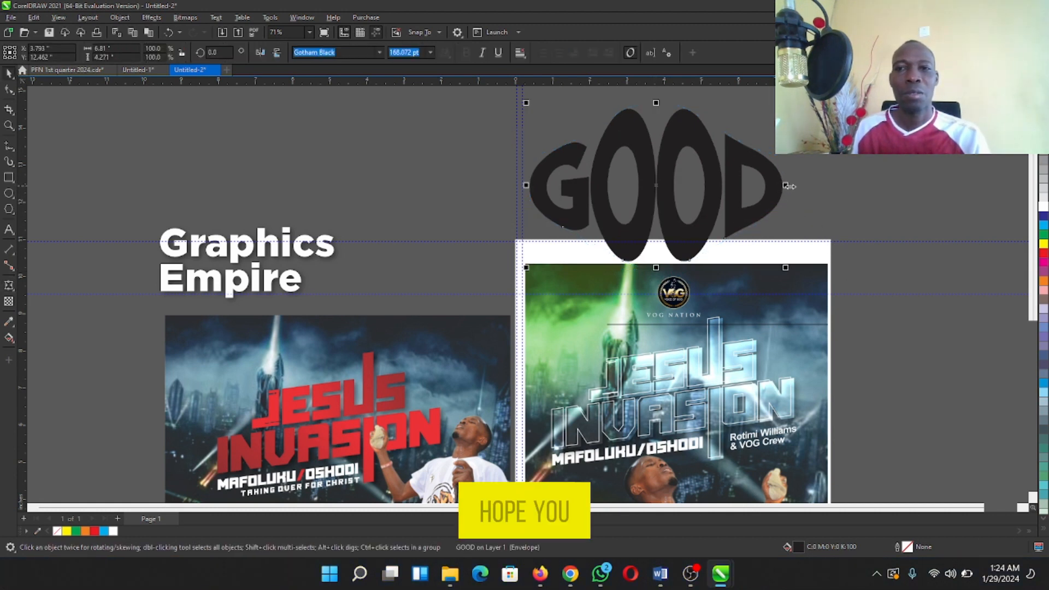
{"action": "left_click_drag", "start_coordinate": [817, 187], "coordinate": [856, 185]}
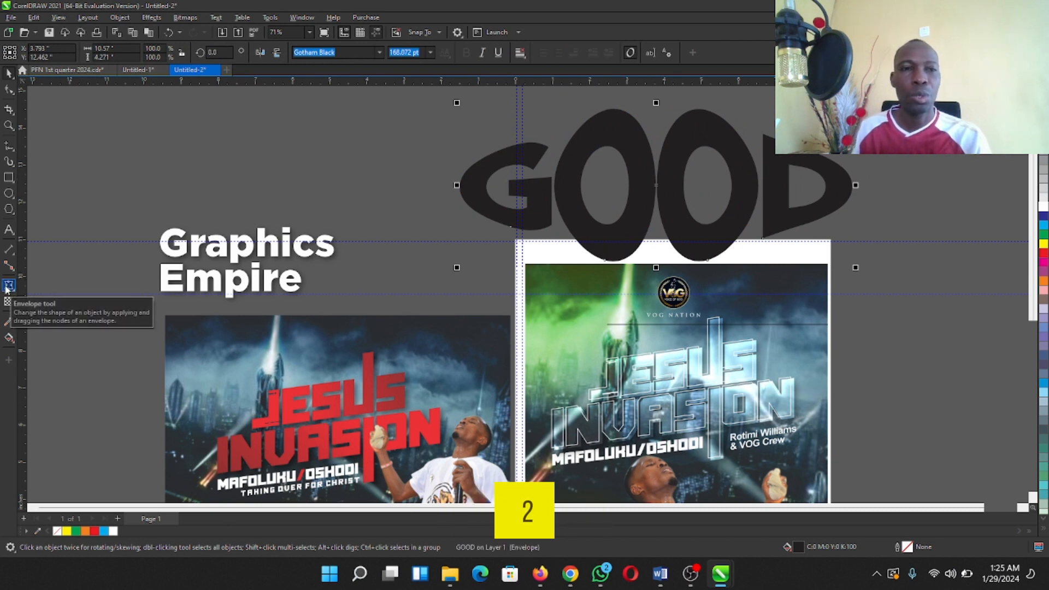
Reshape the "GOOD" envelope by pinching both sides inward, pushing the top centre down and adjusting the bottom centre.
{"action": "left_click", "coordinate": [8, 286]}
{"action": "left_click_drag", "start_coordinate": [650, 268], "coordinate": [656, 233]}
{"action": "left_click_drag", "start_coordinate": [851, 188], "coordinate": [809, 187]}
{"action": "left_click_drag", "start_coordinate": [461, 186], "coordinate": [493, 187]}
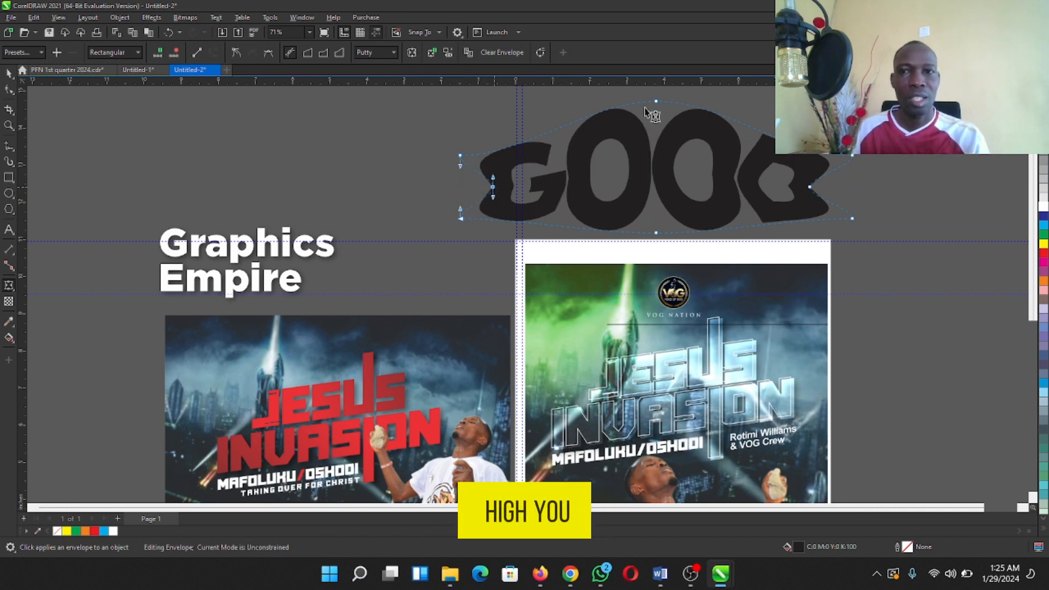
{"action": "left_click_drag", "start_coordinate": [657, 102], "coordinate": [661, 167]}
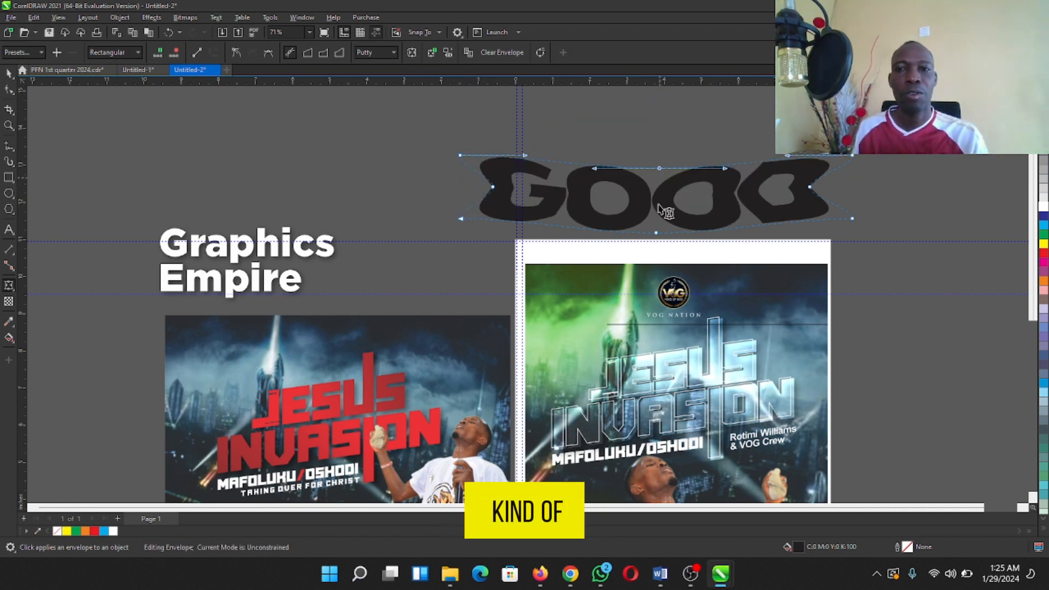
{"action": "left_click_drag", "start_coordinate": [656, 233], "coordinate": [654, 268]}
Raise the top centre of the "GOOD" envelope and move the warped text slightly up and to the left.
{"action": "key", "text": "space"}
{"action": "left_click_drag", "start_coordinate": [679, 197], "coordinate": [664, 109]}
{"action": "key", "text": "space"}
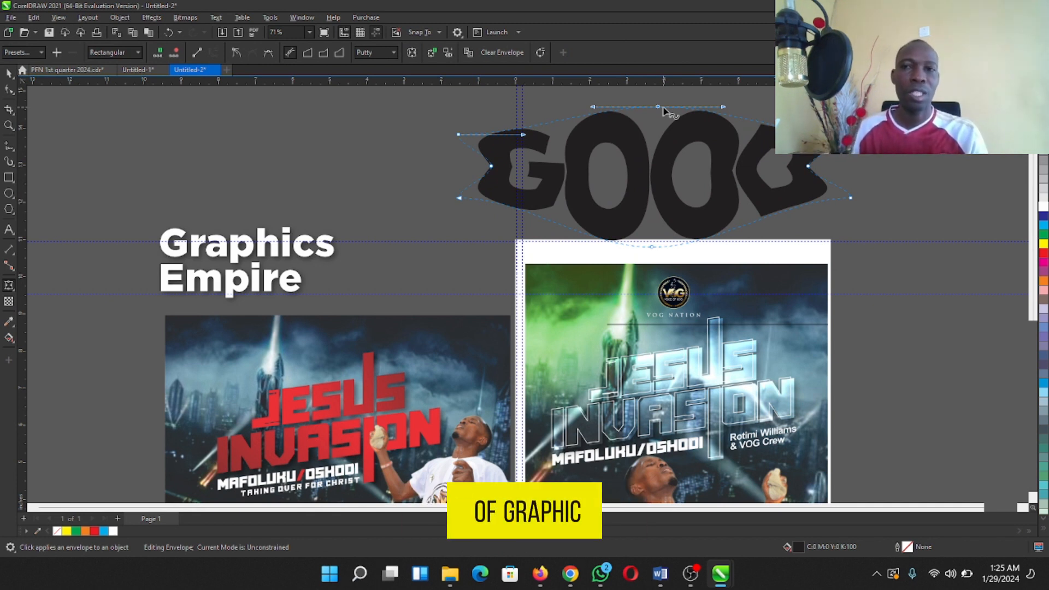
{"action": "key", "text": "space"}
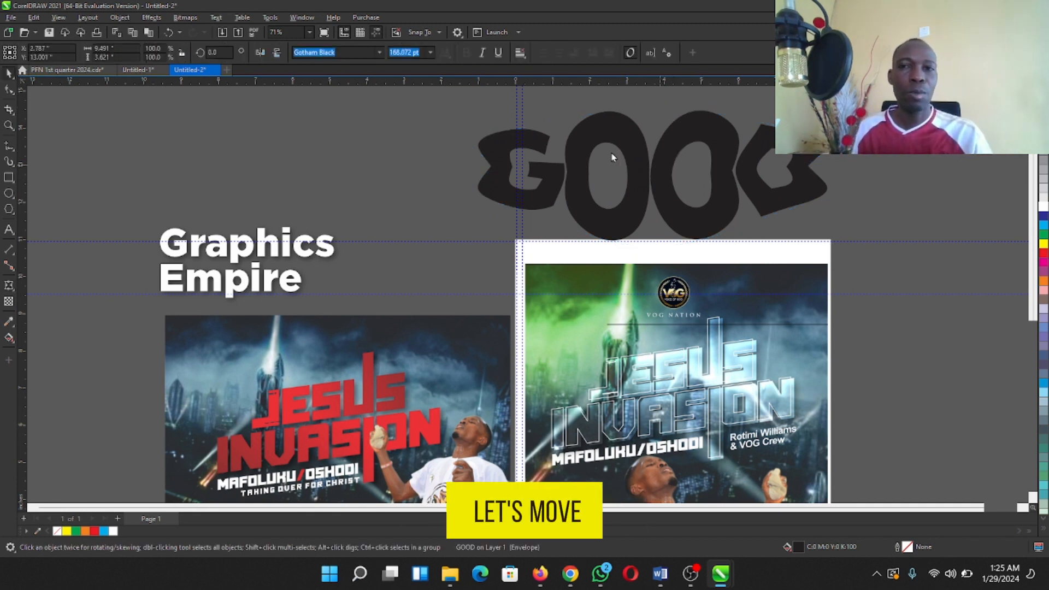
{"action": "left_click_drag", "start_coordinate": [660, 166], "coordinate": [604, 149]}
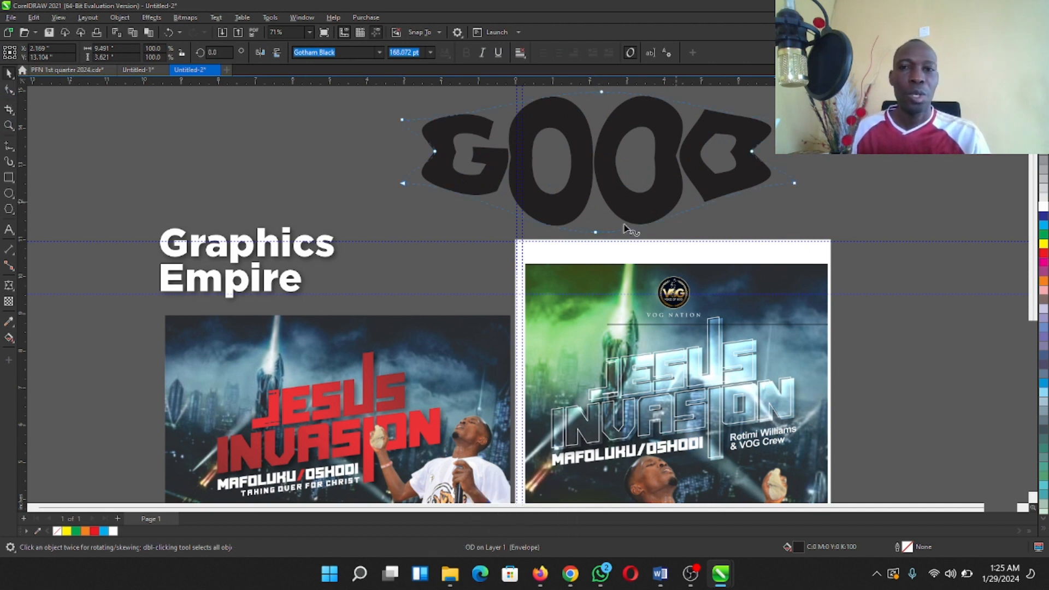
Push the bottom centre of the "GOOD" envelope upward and delete the warped text.
{"action": "key", "text": "space"}
{"action": "left_click_drag", "start_coordinate": [595, 231], "coordinate": [633, 190]}
{"action": "key", "text": "space"}
{"action": "key", "text": "Delete"}
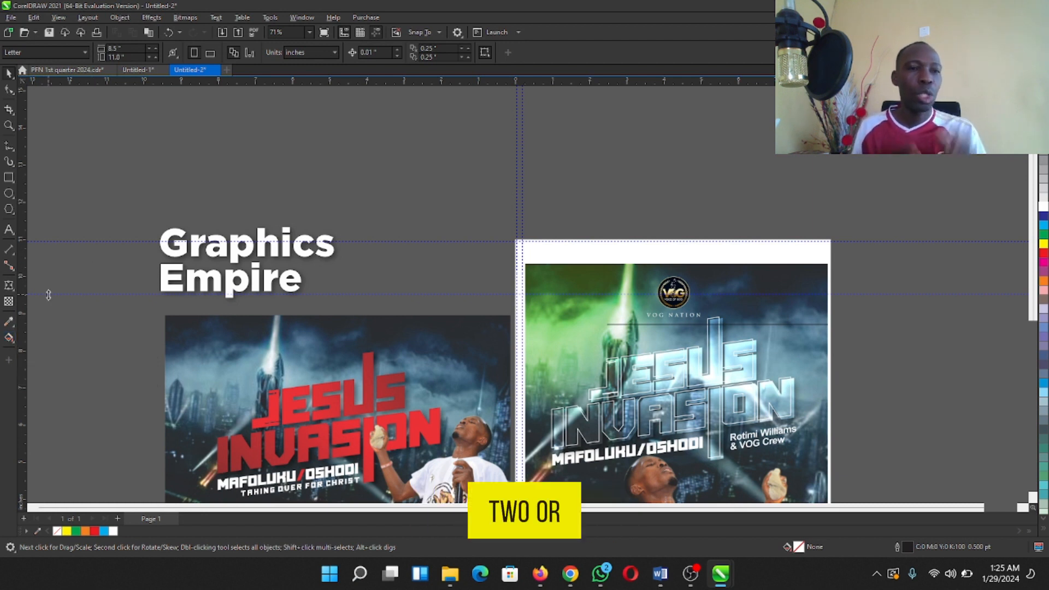
Try a fountain fill across "Graphics Empire" from lower left to upper right, extending both ends beyond the letters.
{"action": "left_click", "coordinate": [9, 339]}
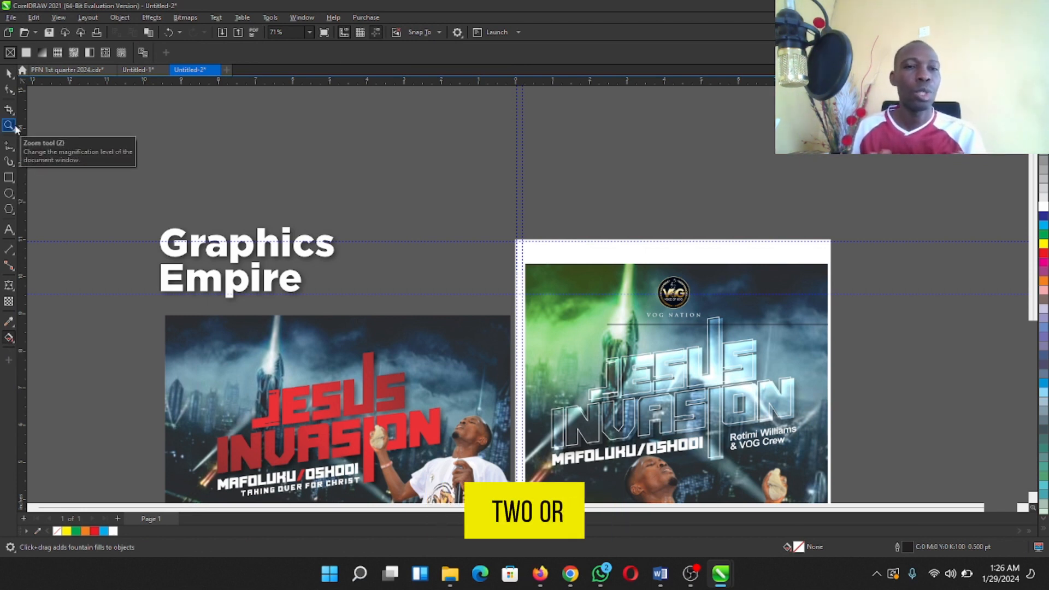
{"action": "left_click", "coordinate": [229, 287]}
{"action": "left_click_drag", "start_coordinate": [175, 286], "coordinate": [321, 241]}
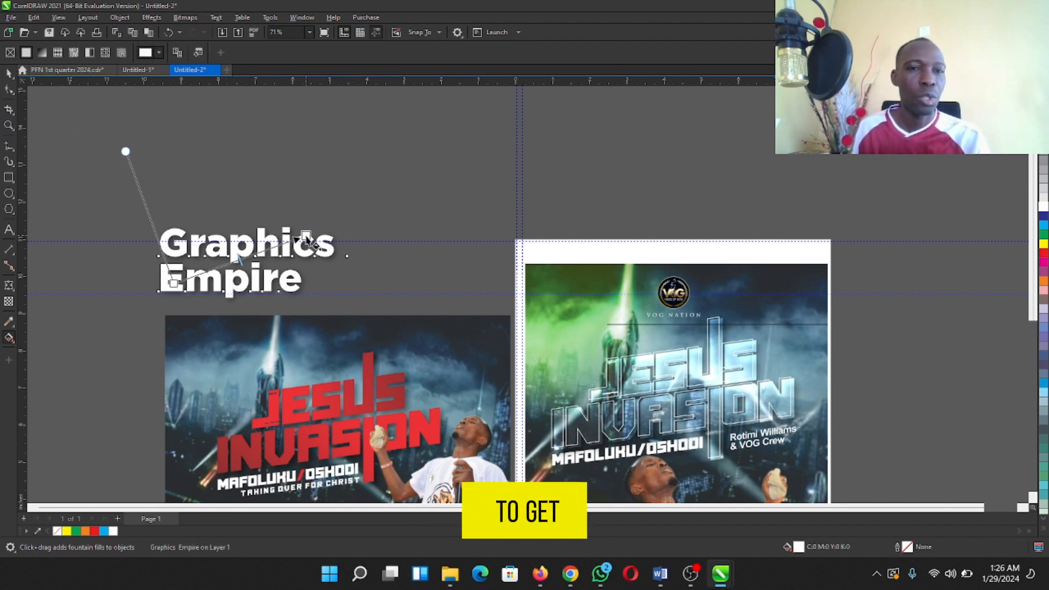
{"action": "left_click", "coordinate": [172, 283]}
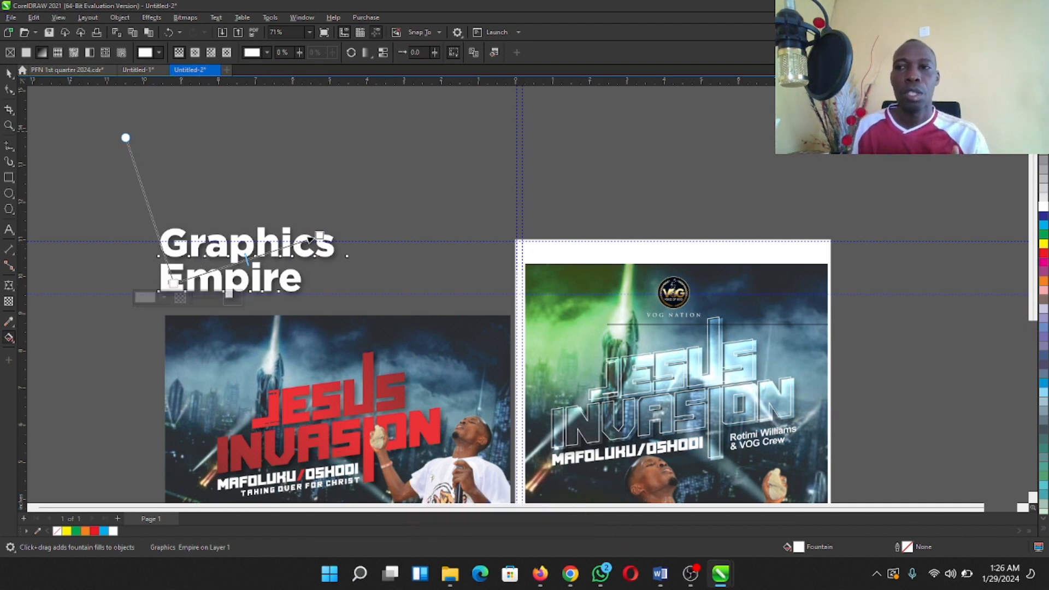
{"action": "left_click_drag", "start_coordinate": [1043, 254], "coordinate": [147, 293]}
{"action": "left_click_drag", "start_coordinate": [319, 235], "coordinate": [346, 229]}
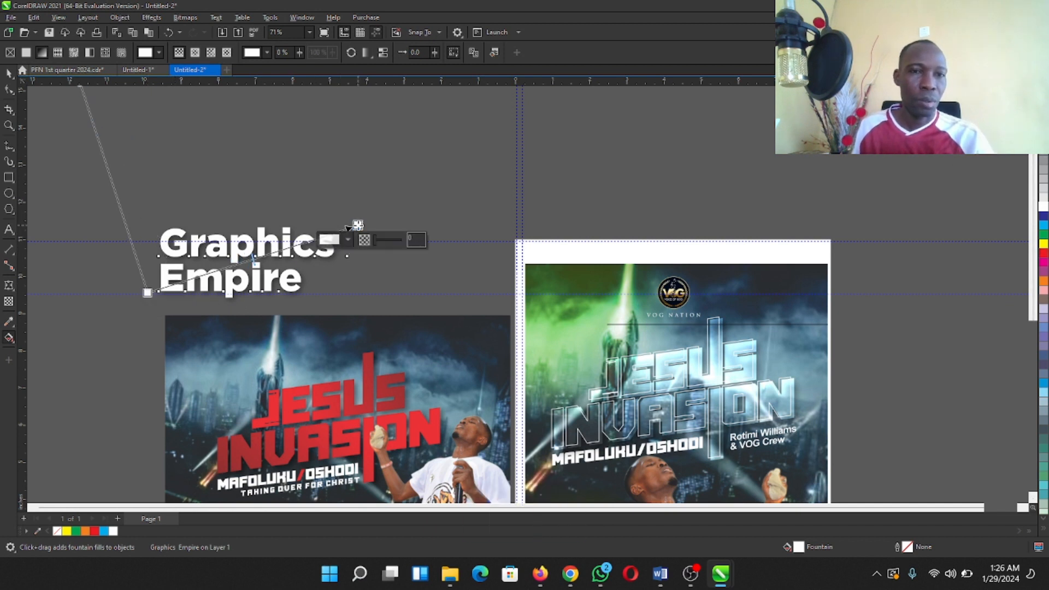
Undo the fountain fill on the "Graphics Empire" text.
{"action": "key", "text": "z"}
{"action": "left_click_drag", "start_coordinate": [137, 216], "coordinate": [386, 331]}
{"action": "key", "text": "g"}
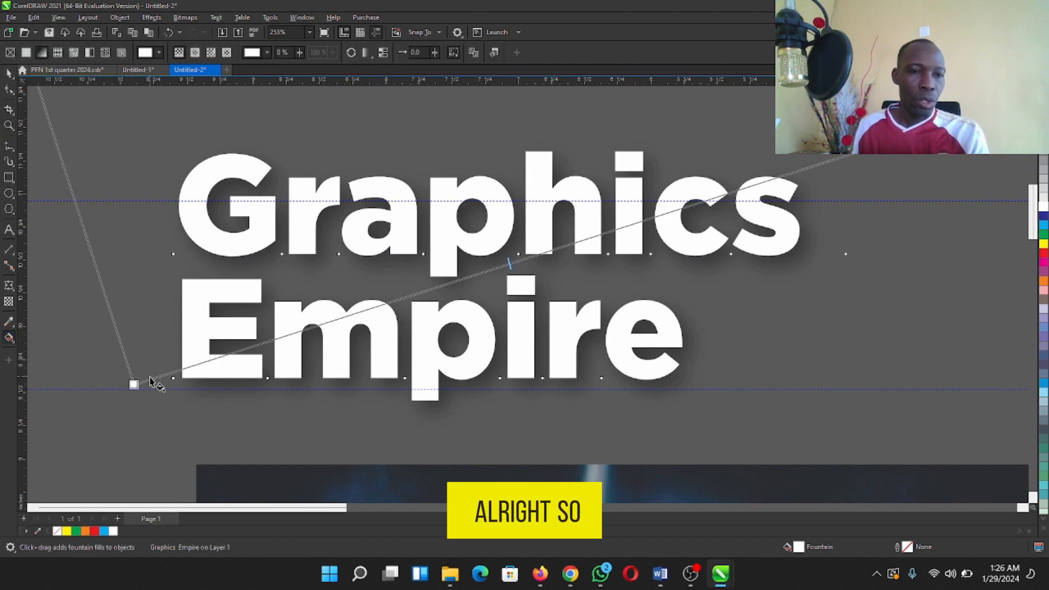
{"action": "left_click", "coordinate": [293, 319]}
{"action": "key", "text": "ctrl+z"}
{"action": "key", "text": "space"}
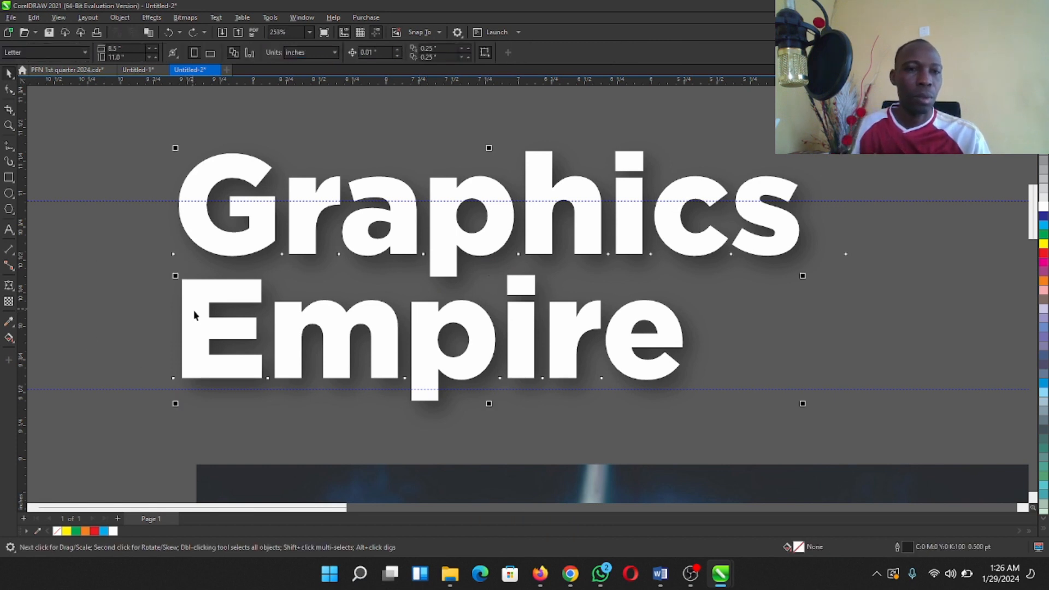
{"action": "key", "text": "space"}
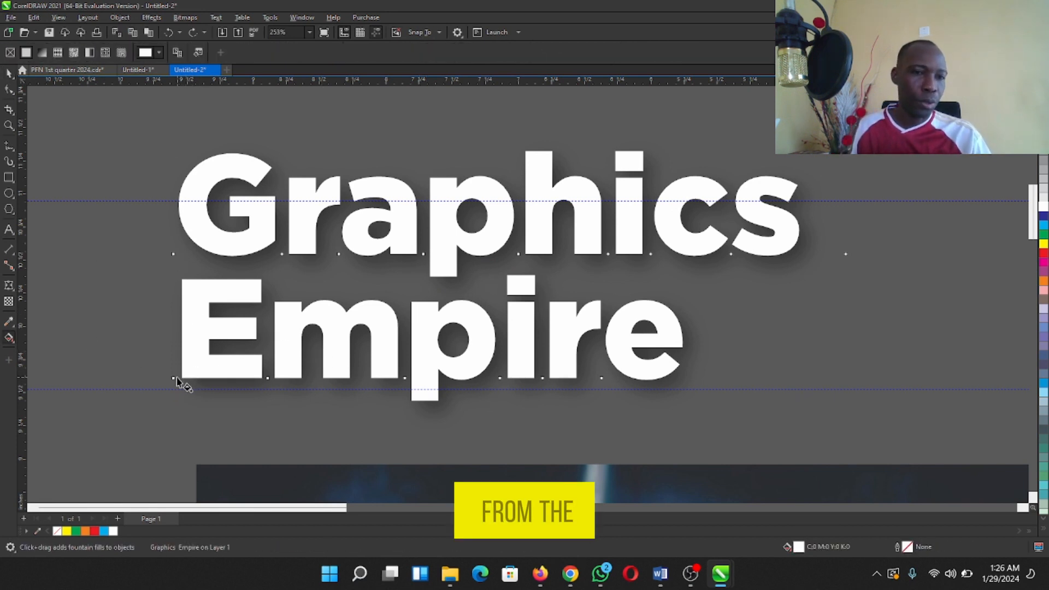
Apply a diagonal fountain fill from the base of the "E" to above the upper line's end, starting in red.
{"action": "left_click_drag", "start_coordinate": [180, 378], "coordinate": [744, 116]}
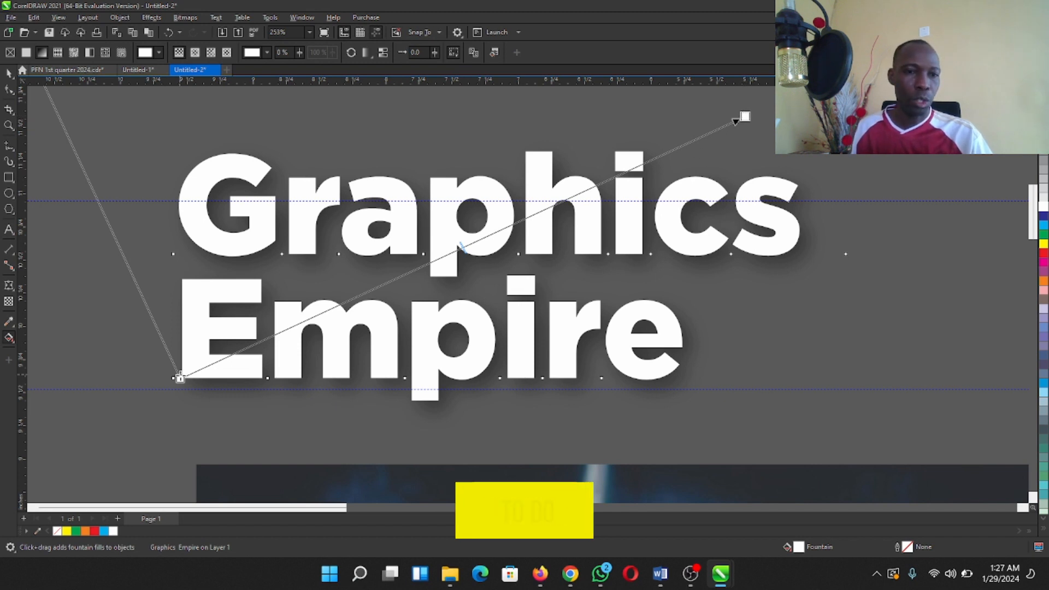
{"action": "left_click", "coordinate": [180, 378]}
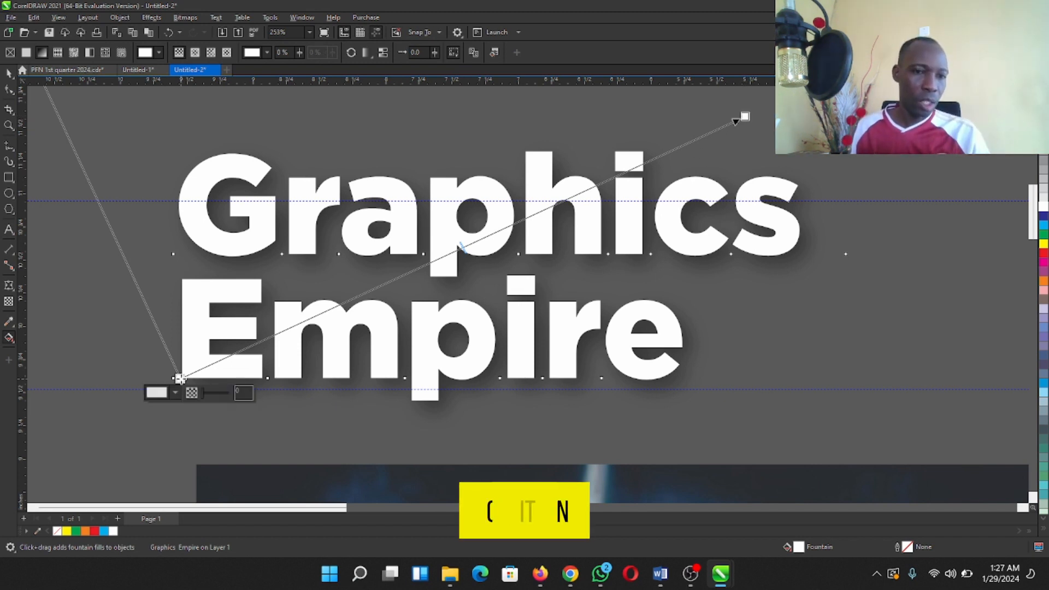
{"action": "left_click", "coordinate": [175, 392]}
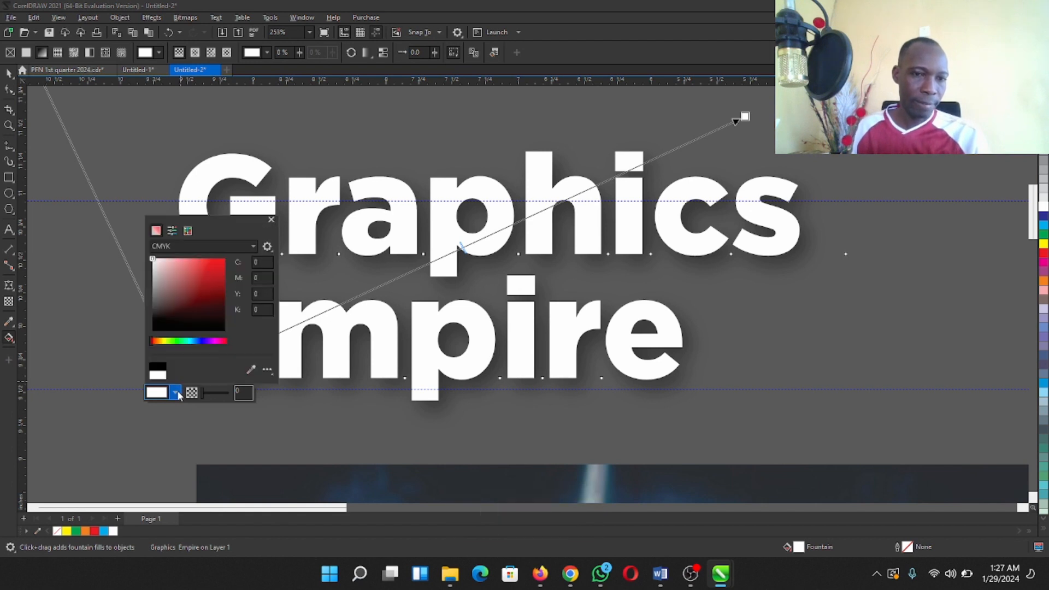
{"action": "left_click", "coordinate": [252, 277]}
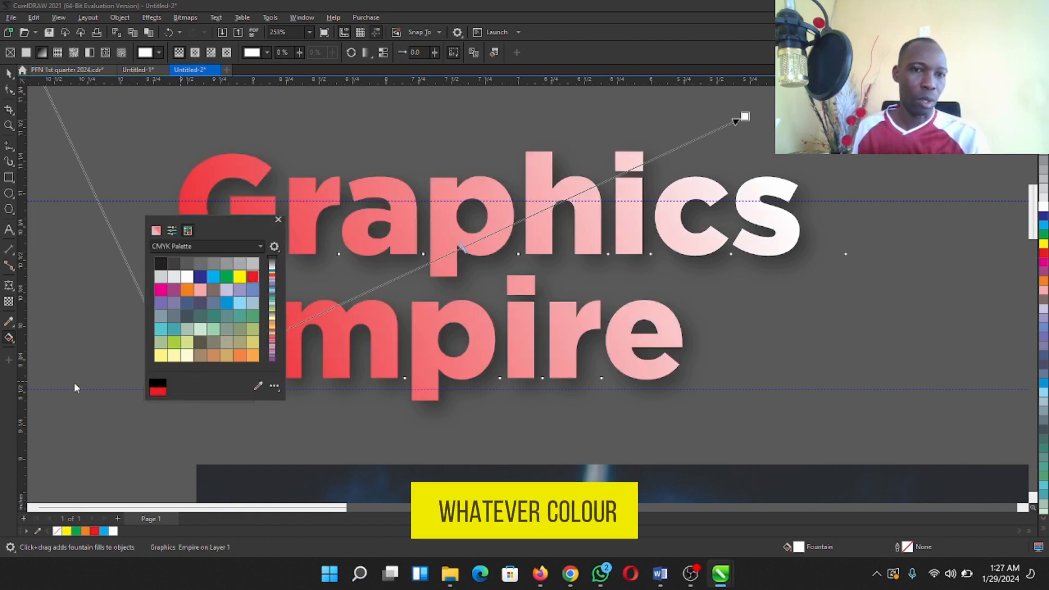
Set the end colour of the "Graphics Empire" fountain fill to yellow-green.
{"action": "left_click", "coordinate": [744, 117]}
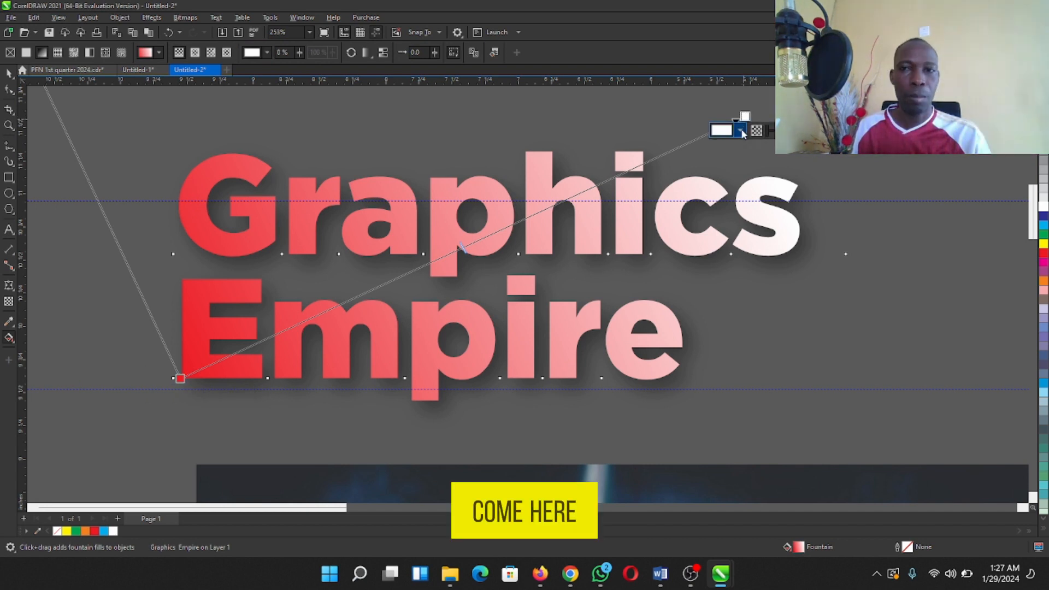
{"action": "left_click", "coordinate": [739, 130]}
{"action": "left_click", "coordinate": [741, 133]}
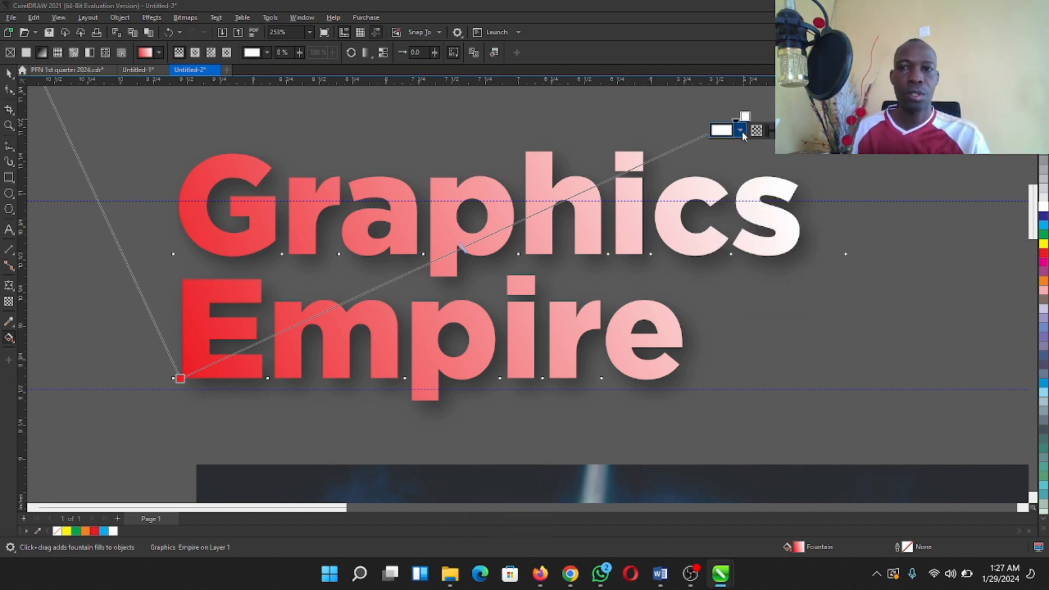
{"action": "left_click", "coordinate": [741, 131]}
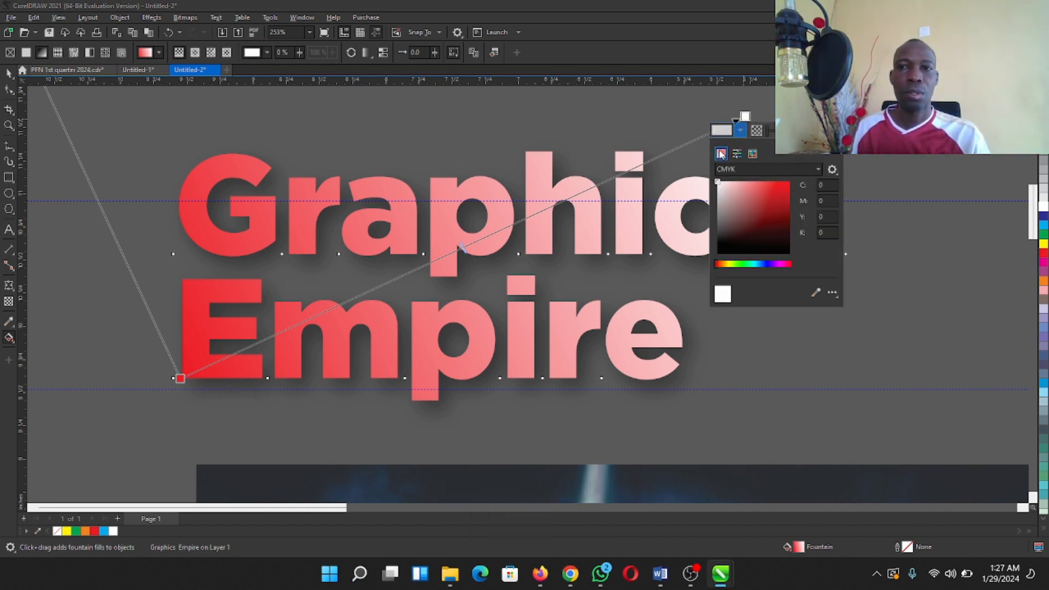
{"action": "left_click", "coordinate": [740, 131]}
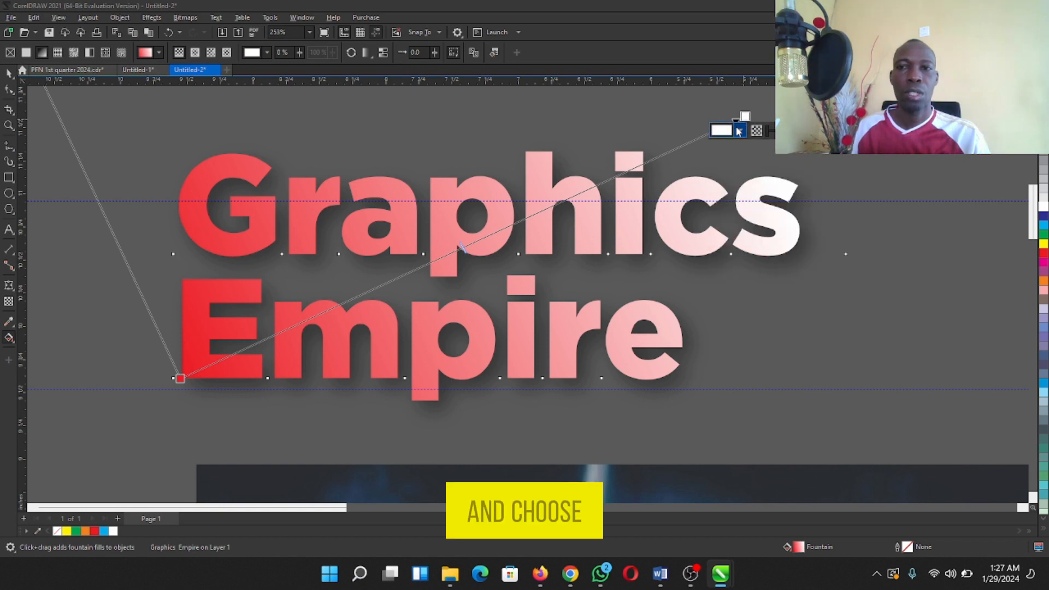
{"action": "left_click", "coordinate": [739, 131]}
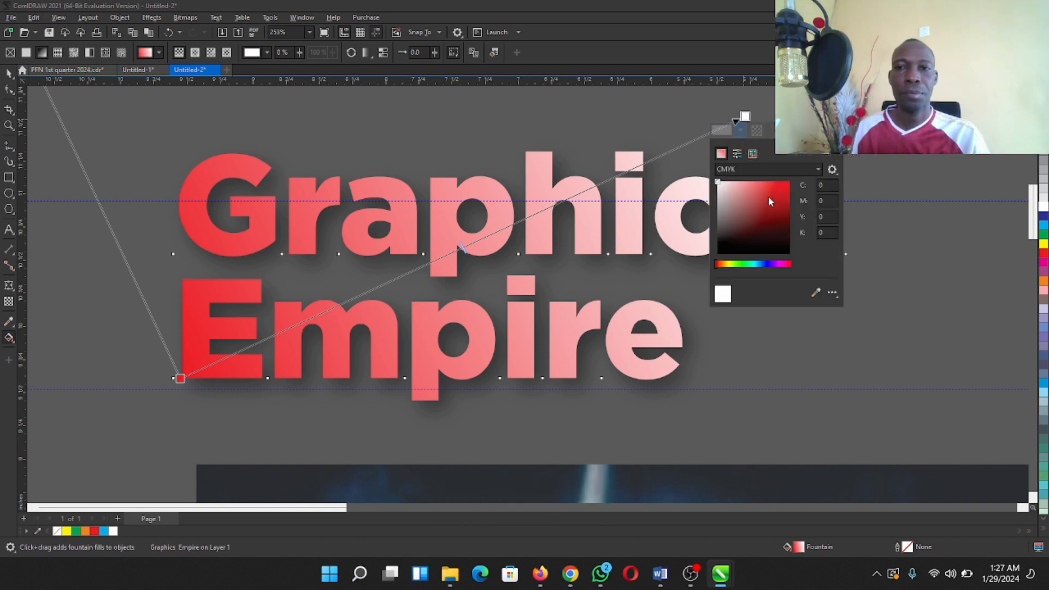
{"action": "left_click", "coordinate": [731, 264]}
{"action": "left_click", "coordinate": [783, 191]}
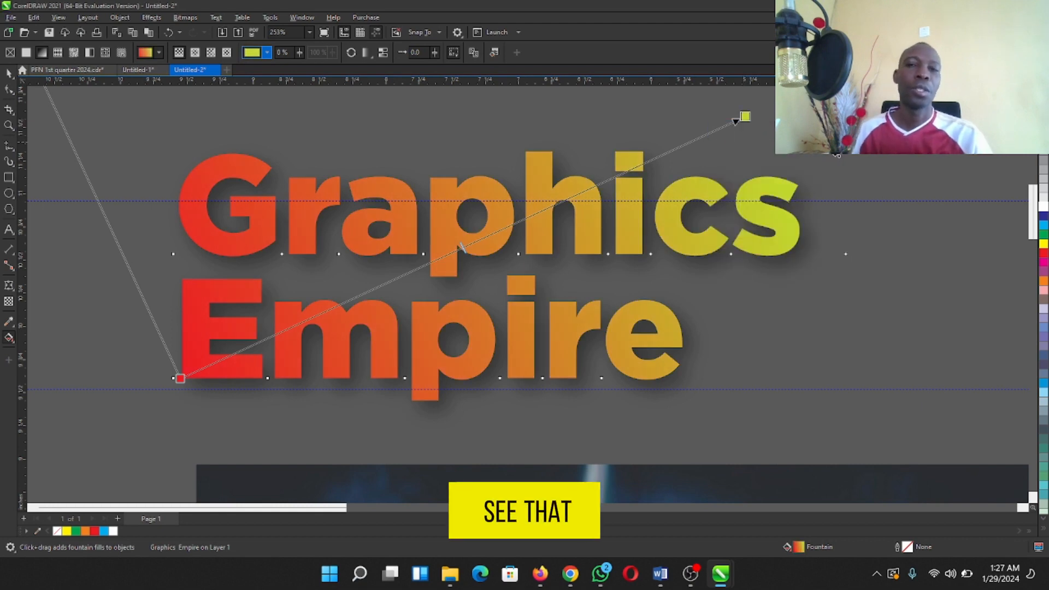
Zoom out from the "Graphics Empire" text and zoom back in around it to examine the finished fountain fill.
{"action": "left_click", "coordinate": [9, 125]}
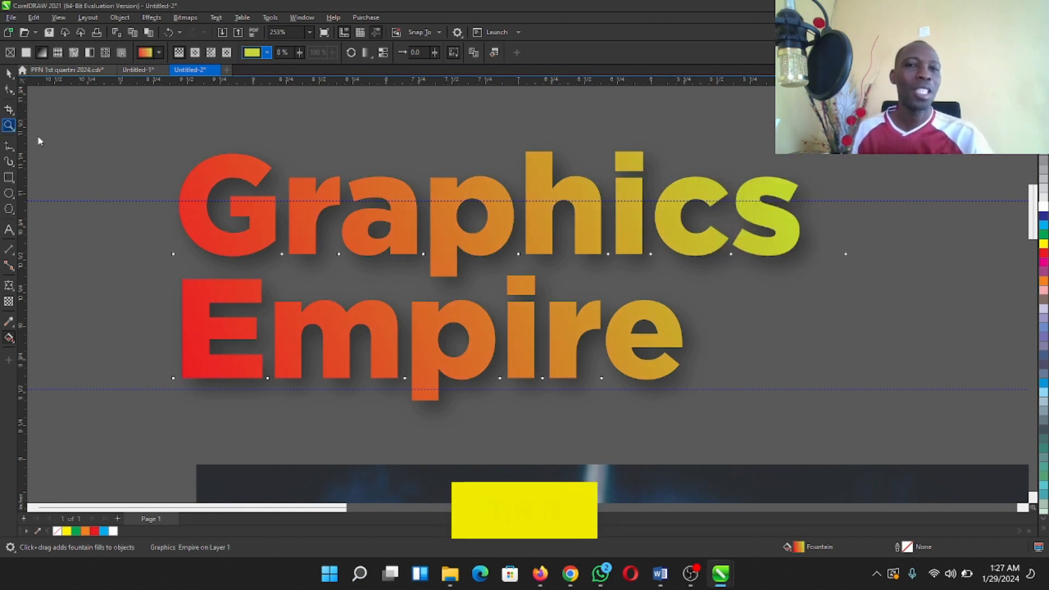
{"action": "double_click", "coordinate": [7, 125]}
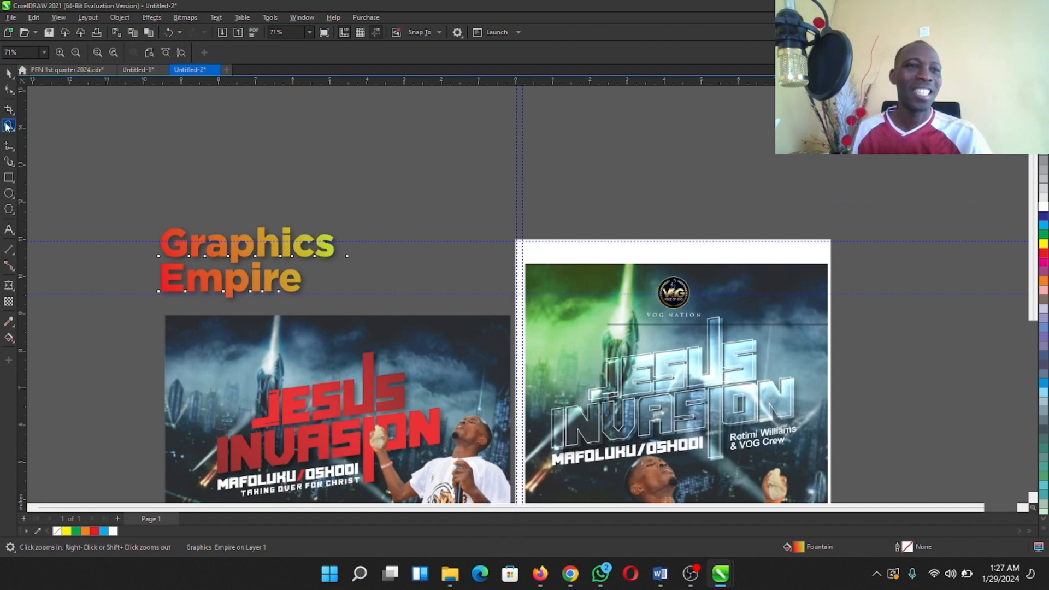
{"action": "left_click_drag", "start_coordinate": [136, 204], "coordinate": [547, 383]}
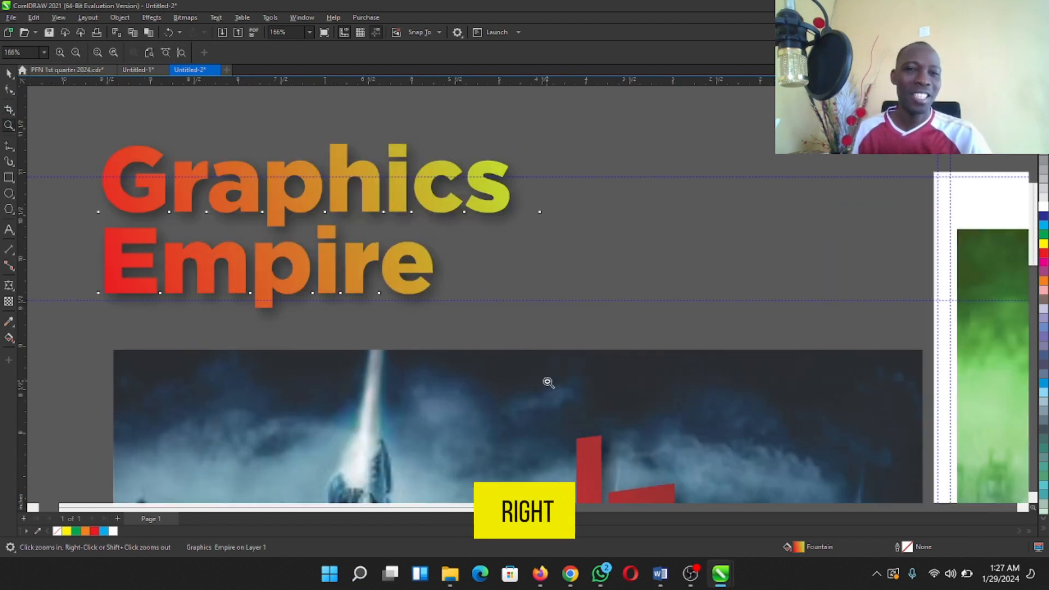
Return to the Pick tool and expand the default colour palette to view its full range of swatches.
{"action": "left_click", "coordinate": [9, 76]}
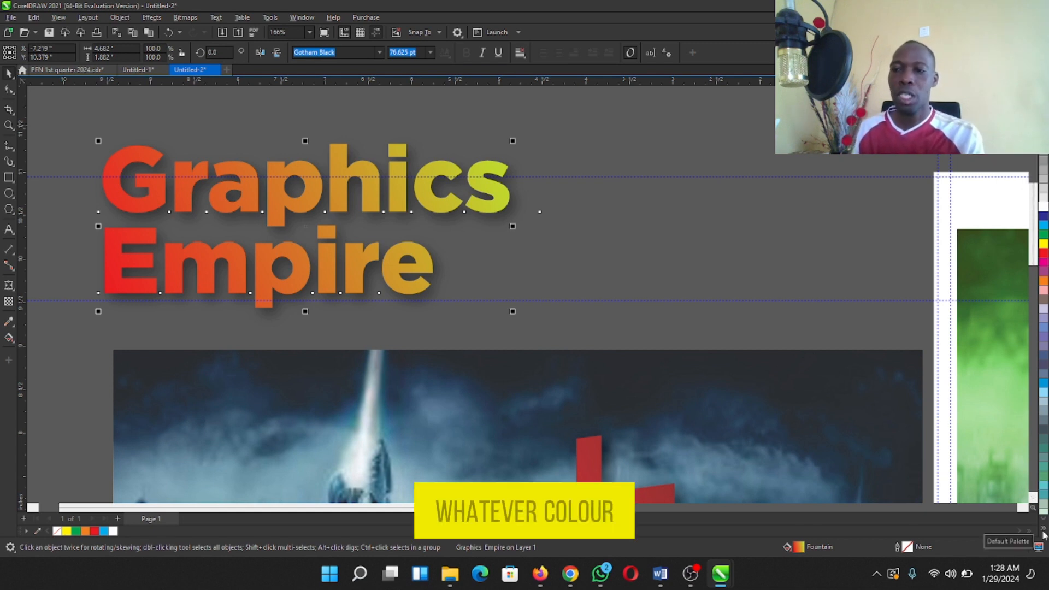
{"action": "mouse_move", "coordinate": [1031, 360]}
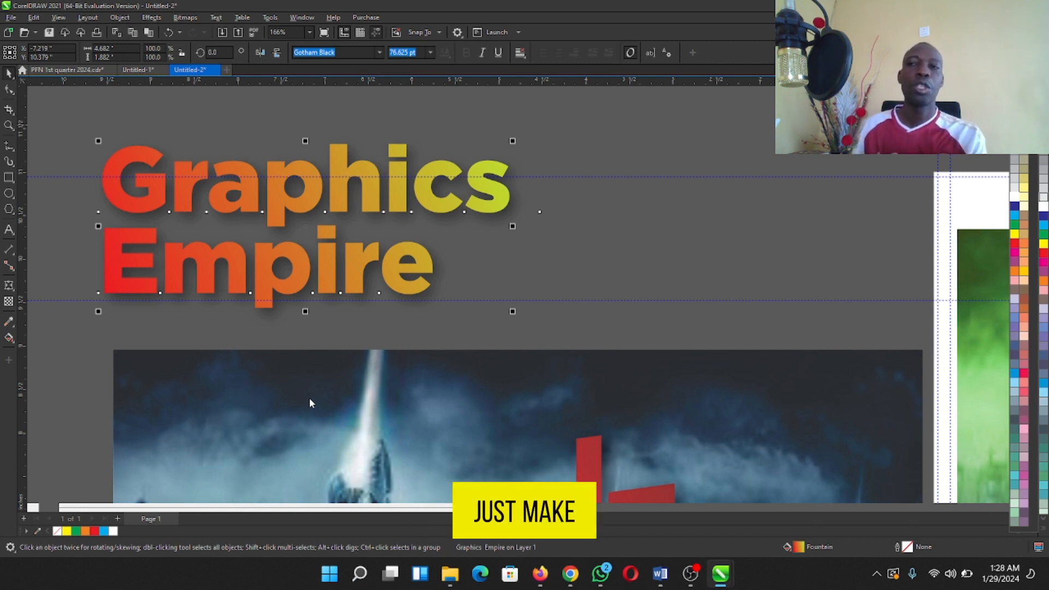
{"action": "left_click", "coordinate": [811, 215]}
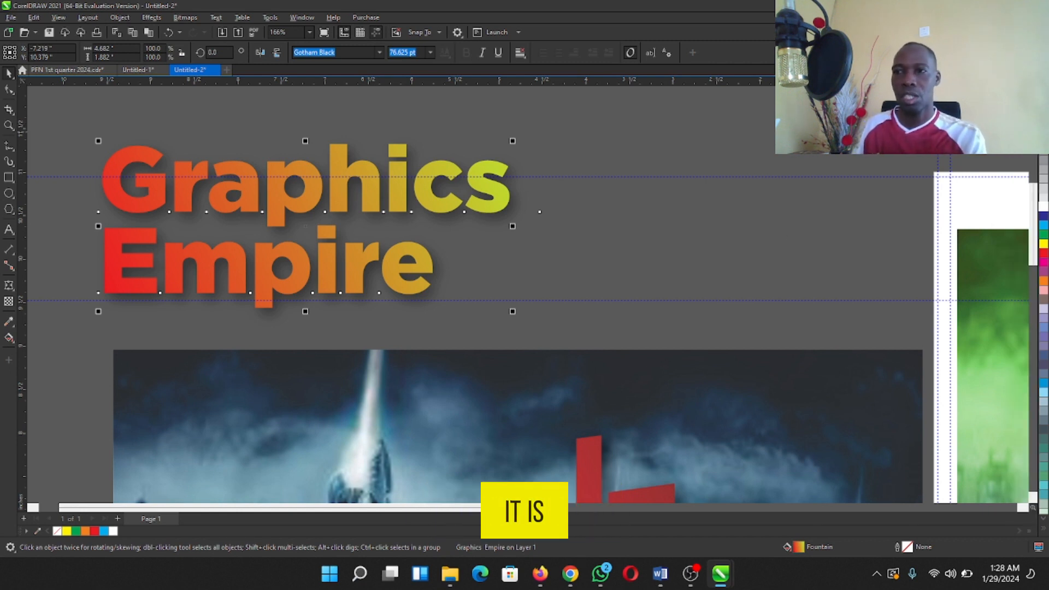
{"action": "left_click", "coordinate": [1042, 528]}
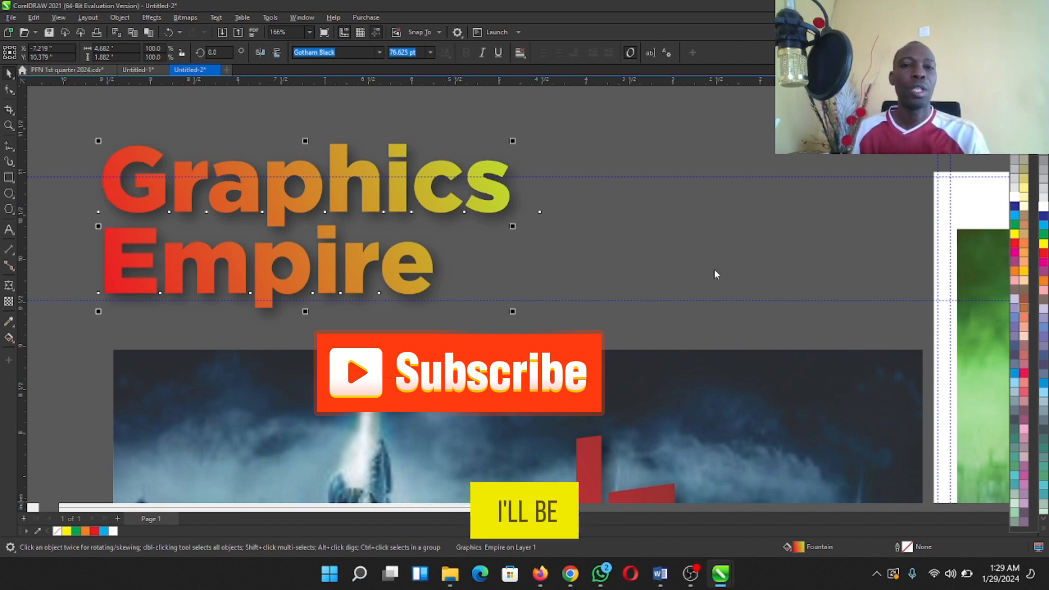
Zoom out to view the "Graphics Empire" text together with both "Jesus Invasion" flyers.
{"action": "right_click", "coordinate": [533, 247]}
{"action": "left_click", "coordinate": [10, 126]}
{"action": "right_click", "coordinate": [503, 265]}
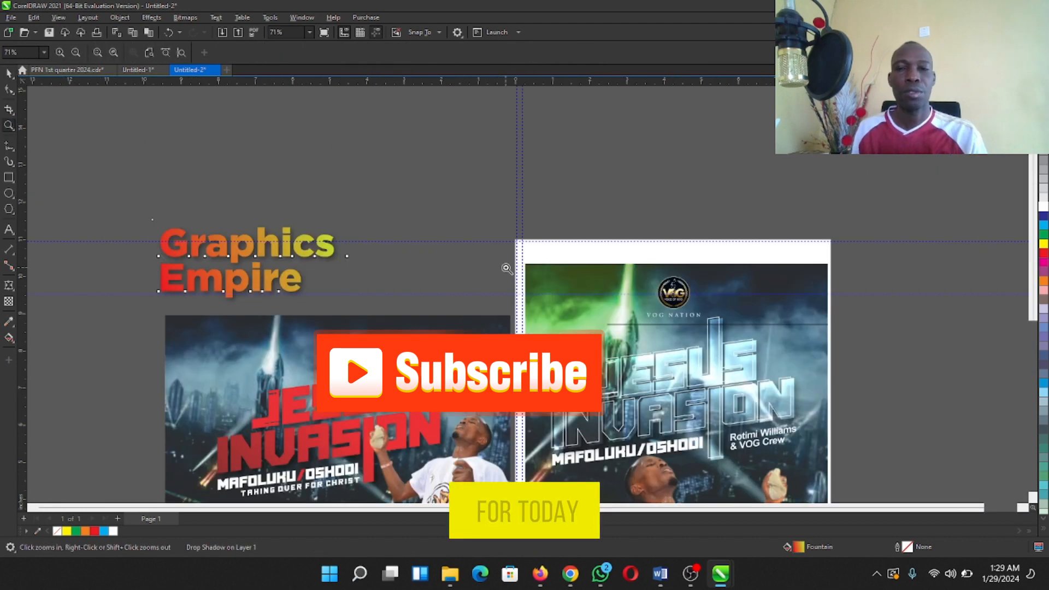
{"action": "scroll", "coordinate": [1017, 496], "scroll_direction": "down", "scroll_amount": 2}
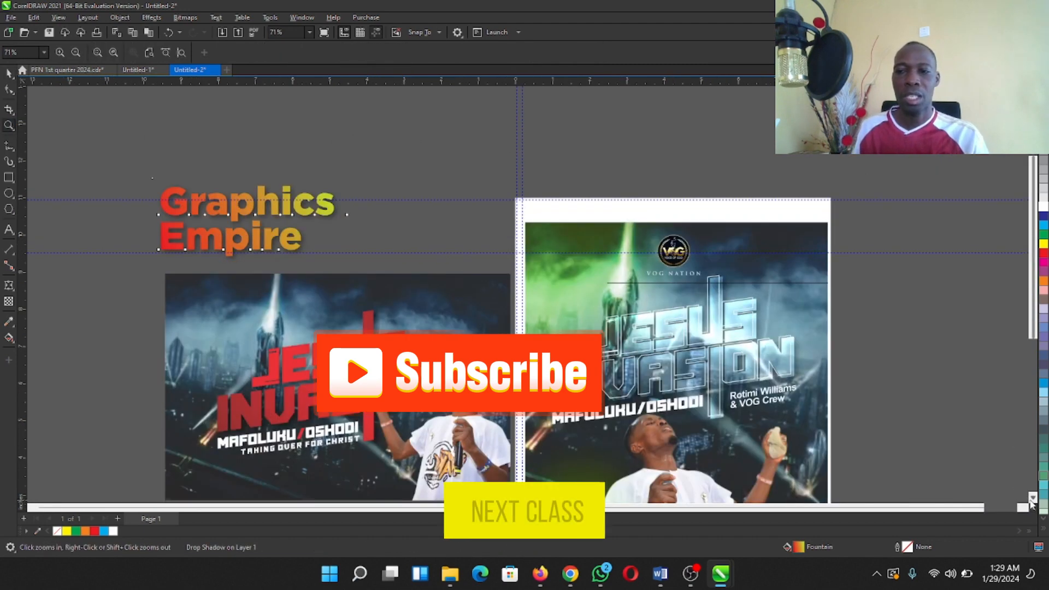